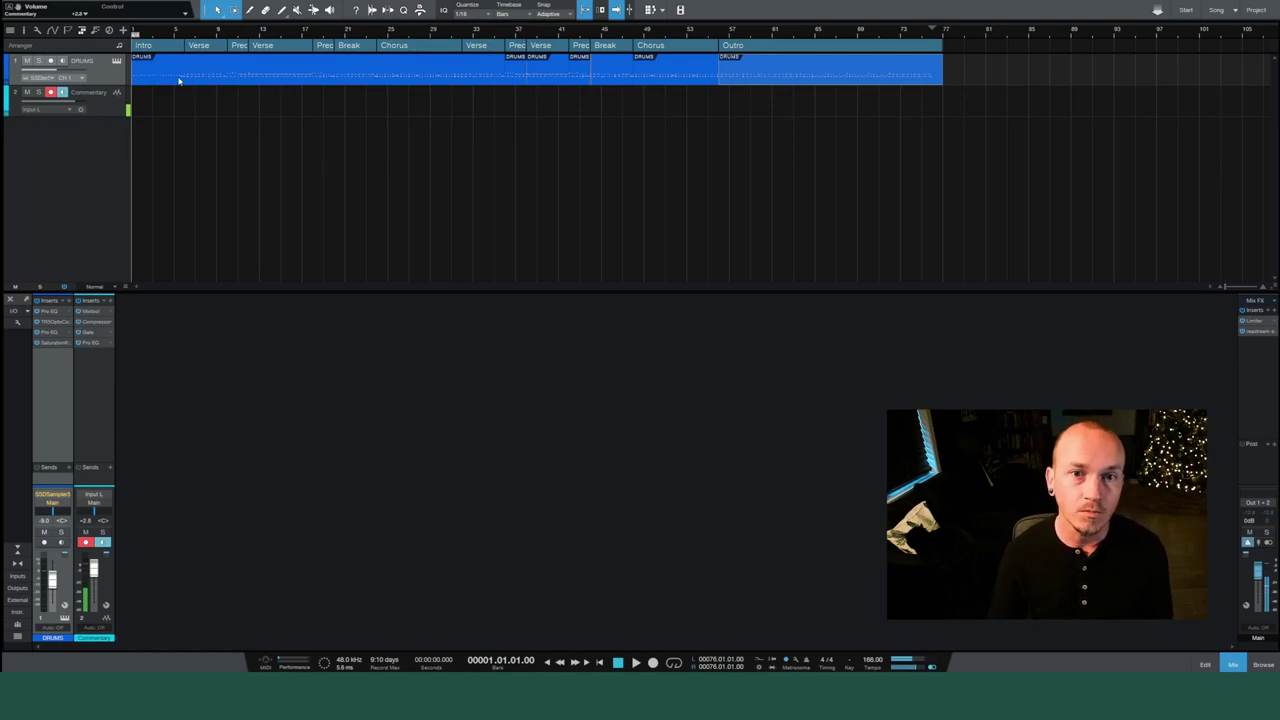
Select the first DRUMS part and open it in the drum editor with F2.
left_click(369, 85)
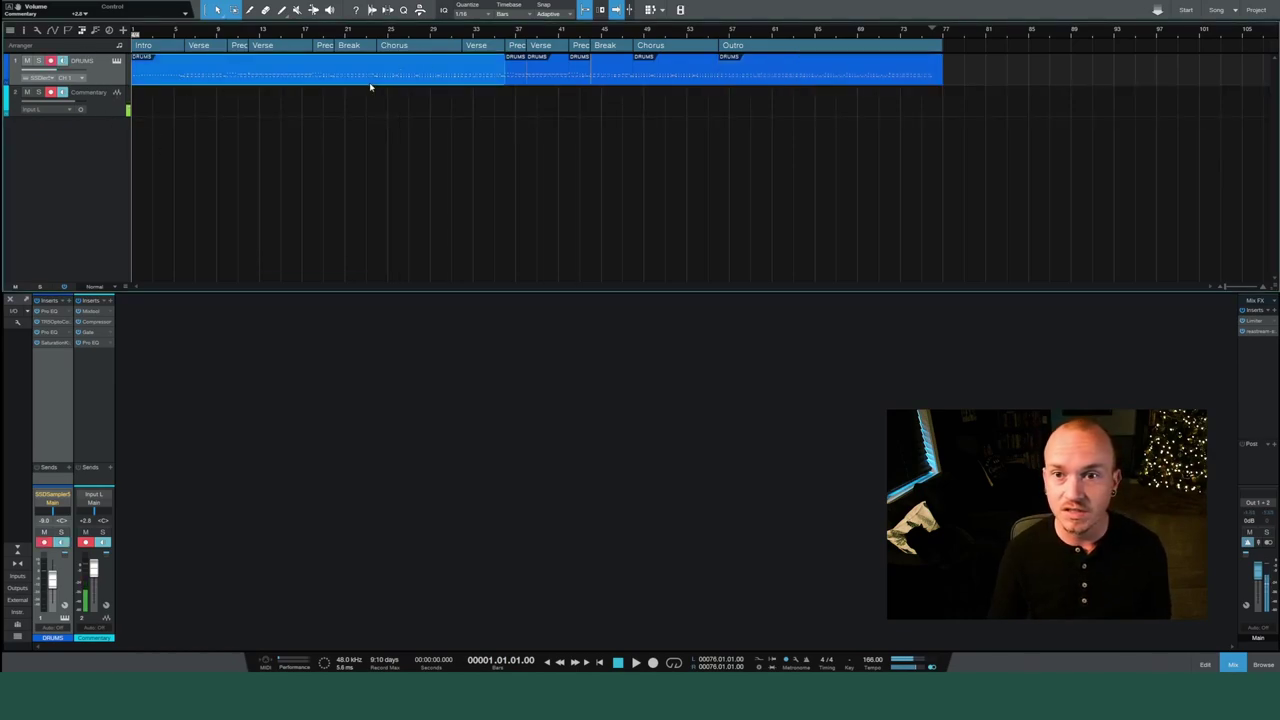
key("F2")
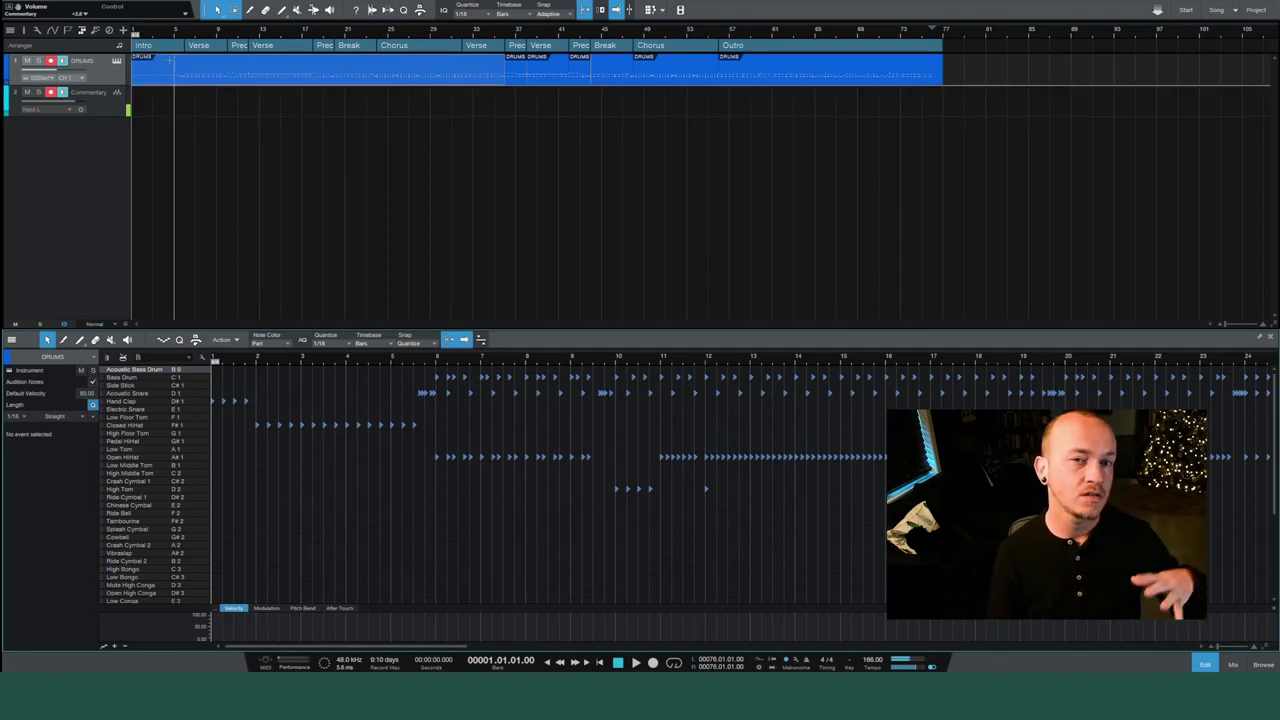
key("shift+a")
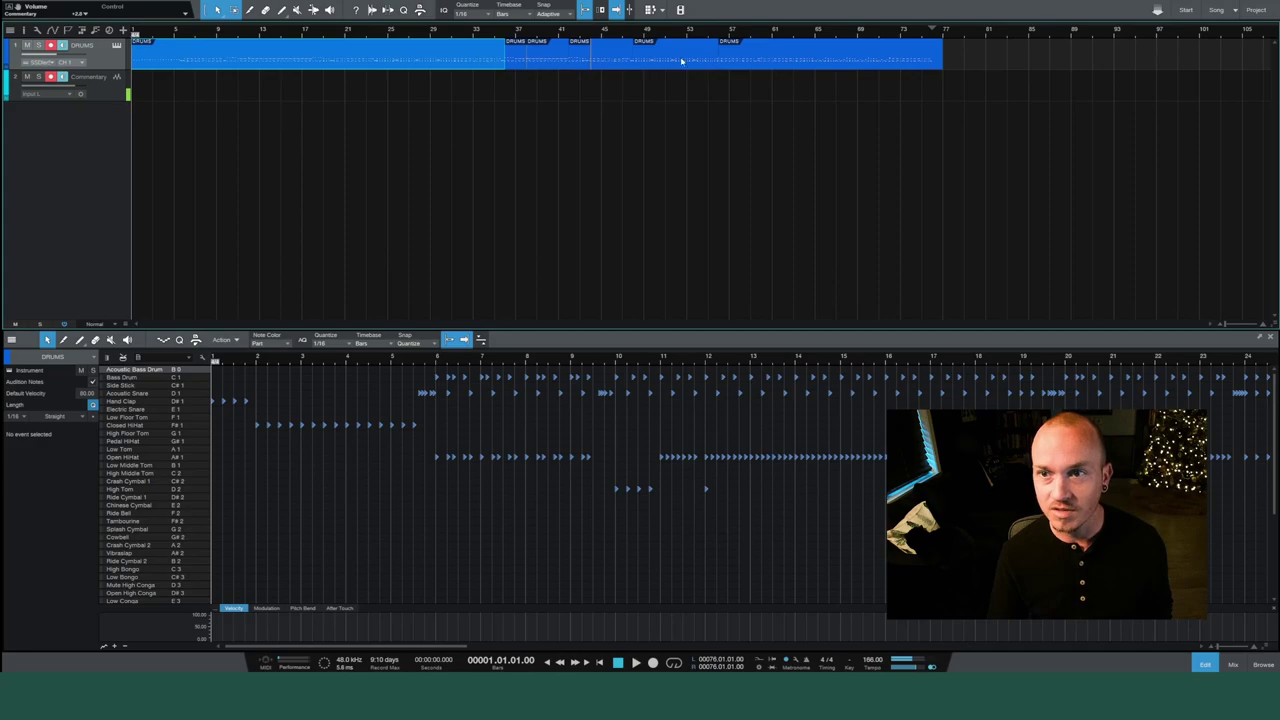
scroll(208, 30, "up", 3)
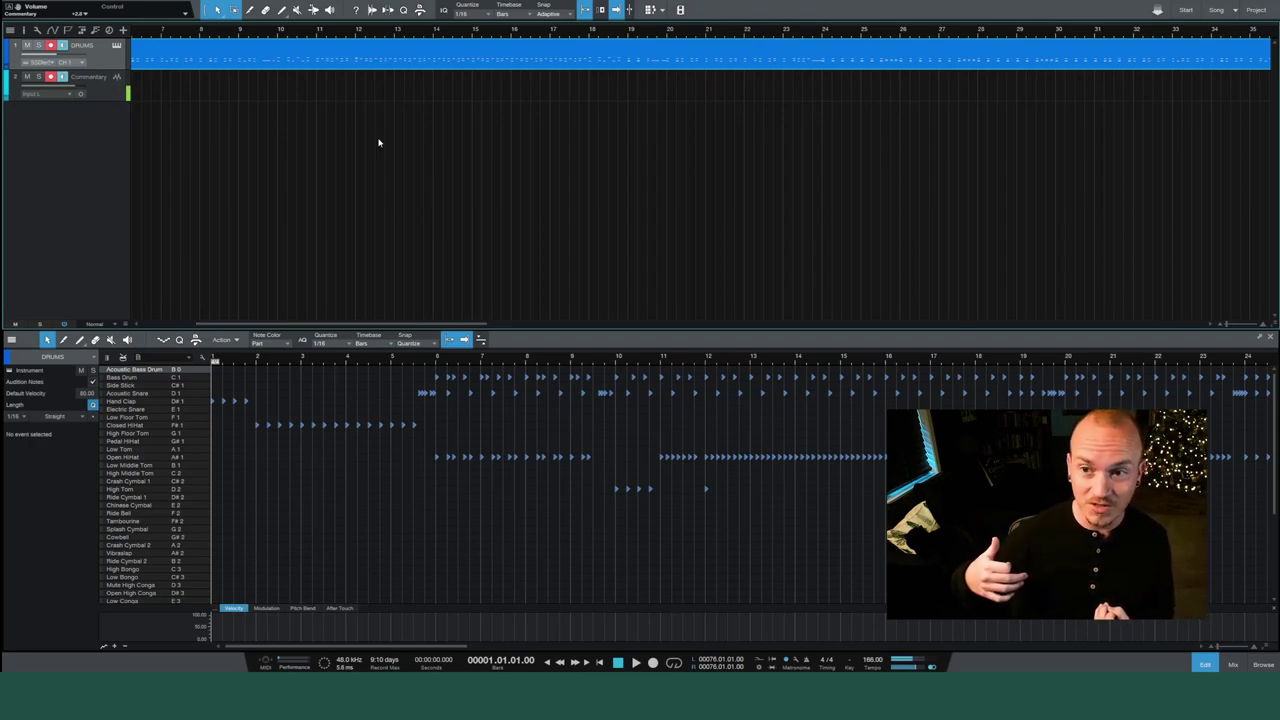
left_click(82, 30)
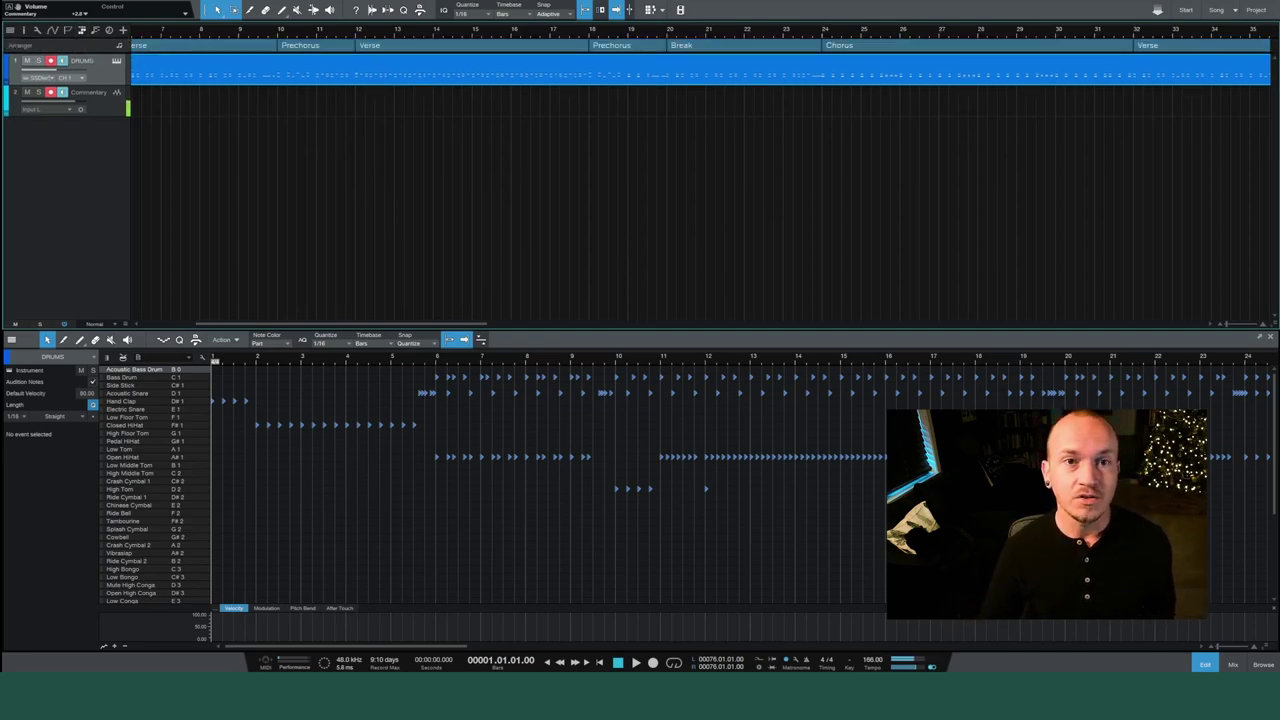
key("shift+f")
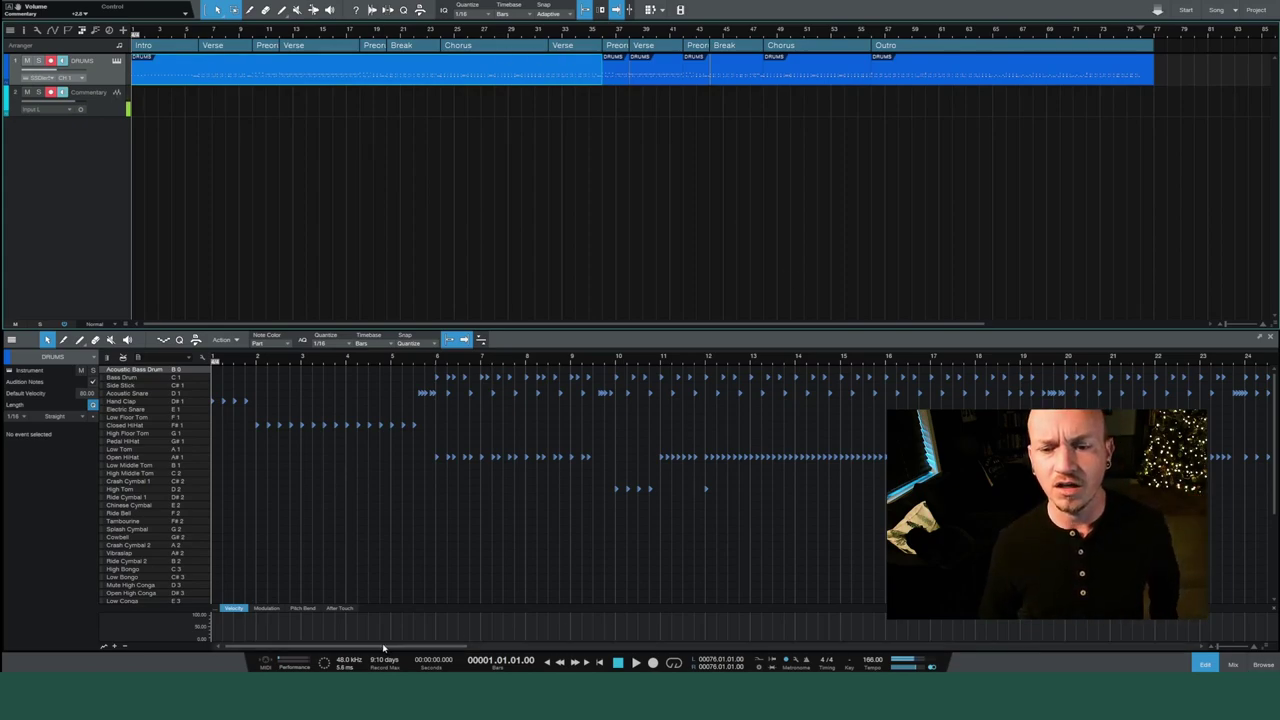
Near bar 76, add snare, high and low floor tom, two bass drum and splash cymbal hits.
left_click_drag(383, 648, 803, 651)
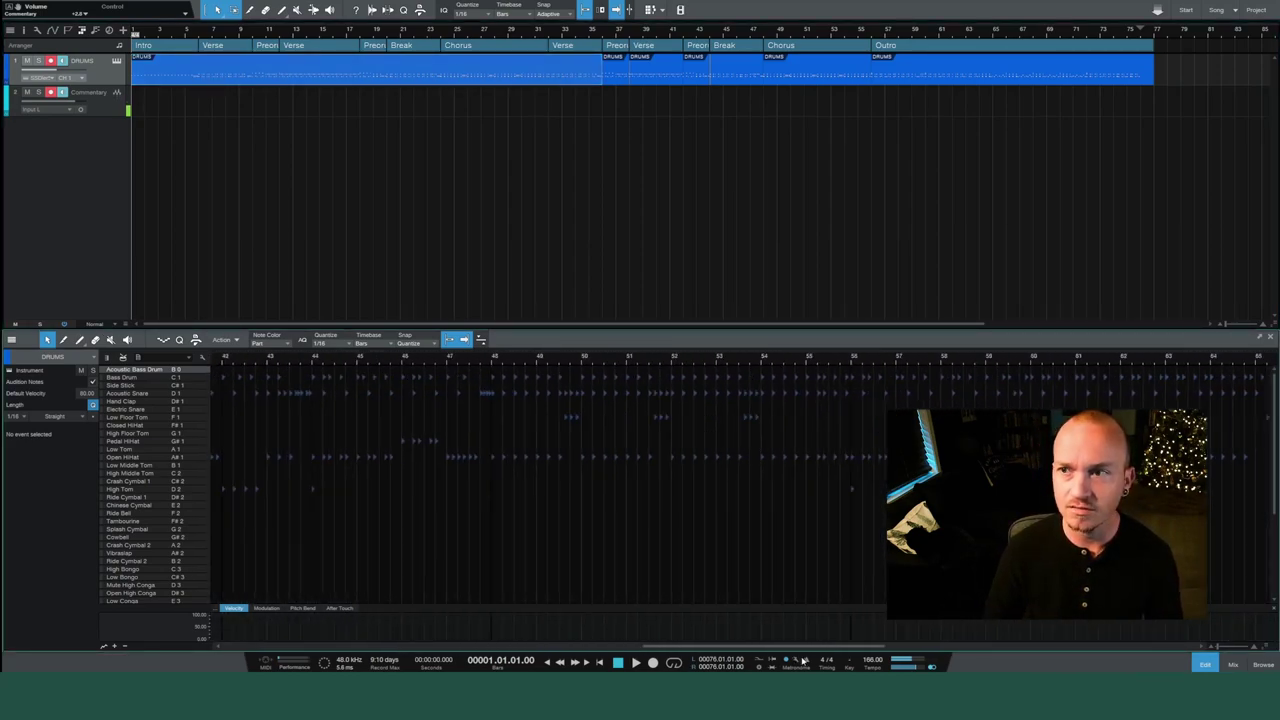
left_click(1139, 36)
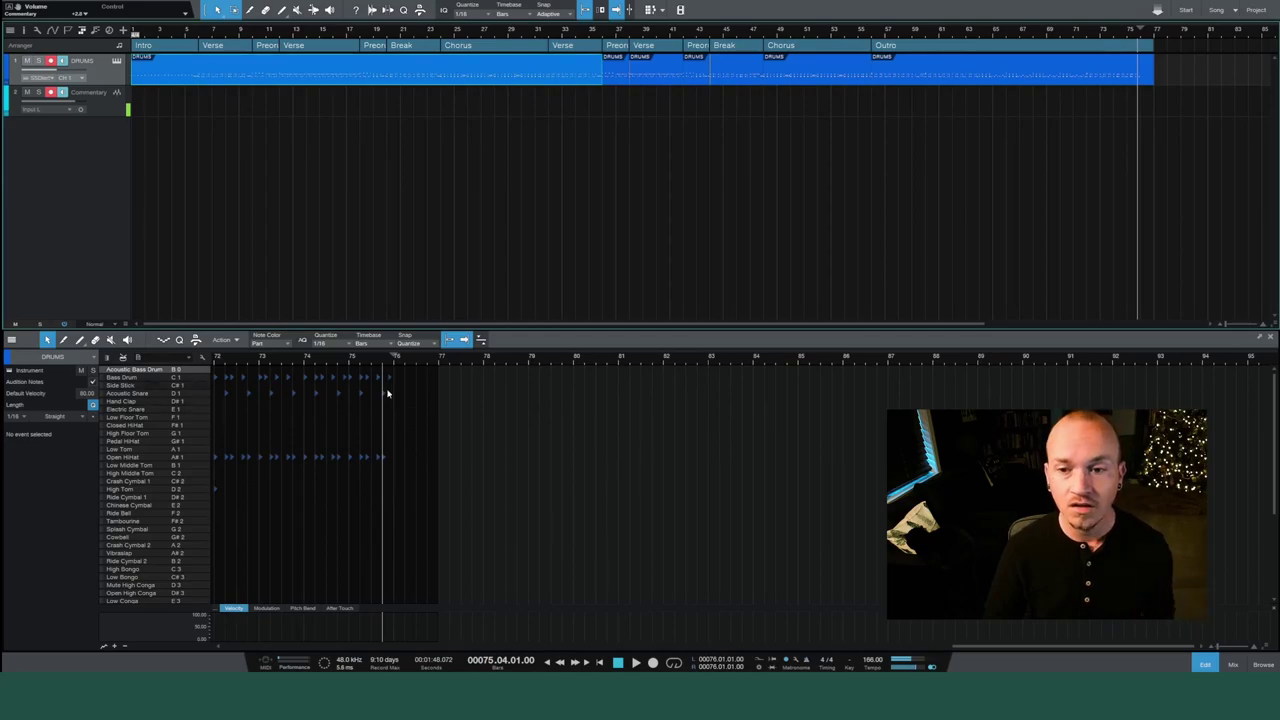
scroll(419, 365, "up", 5)
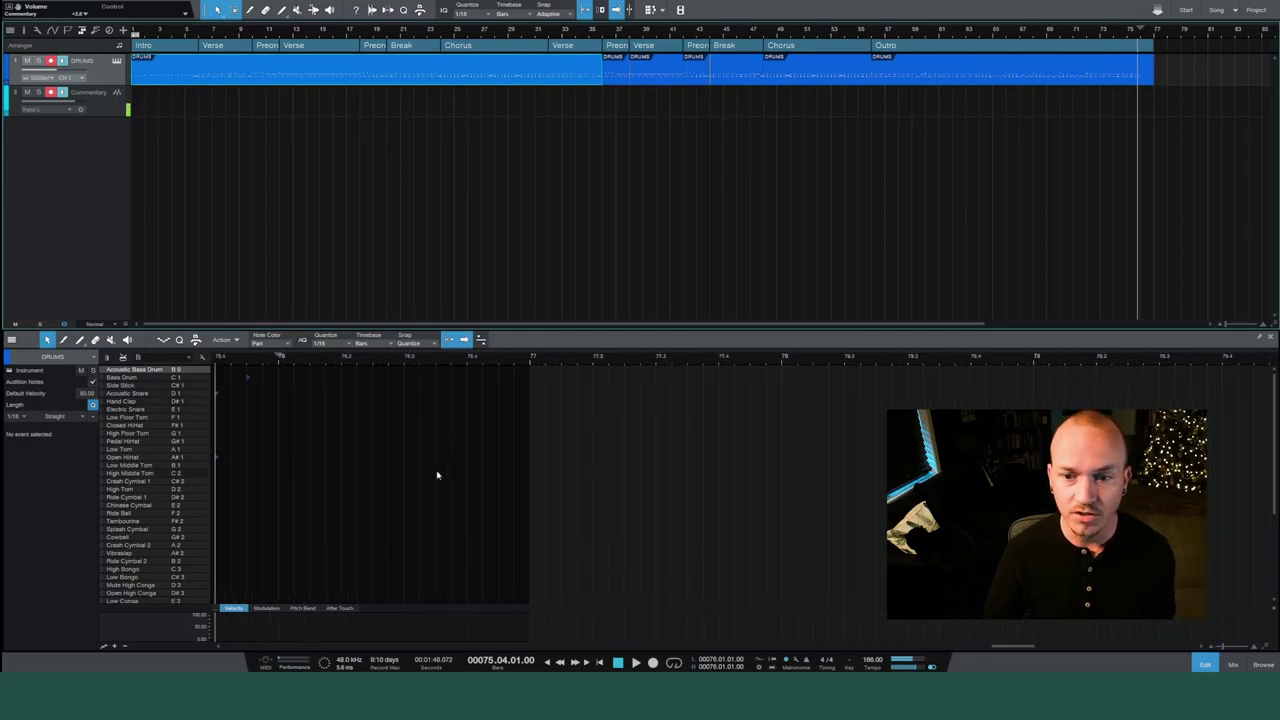
left_click_drag(1028, 646, 1016, 645)
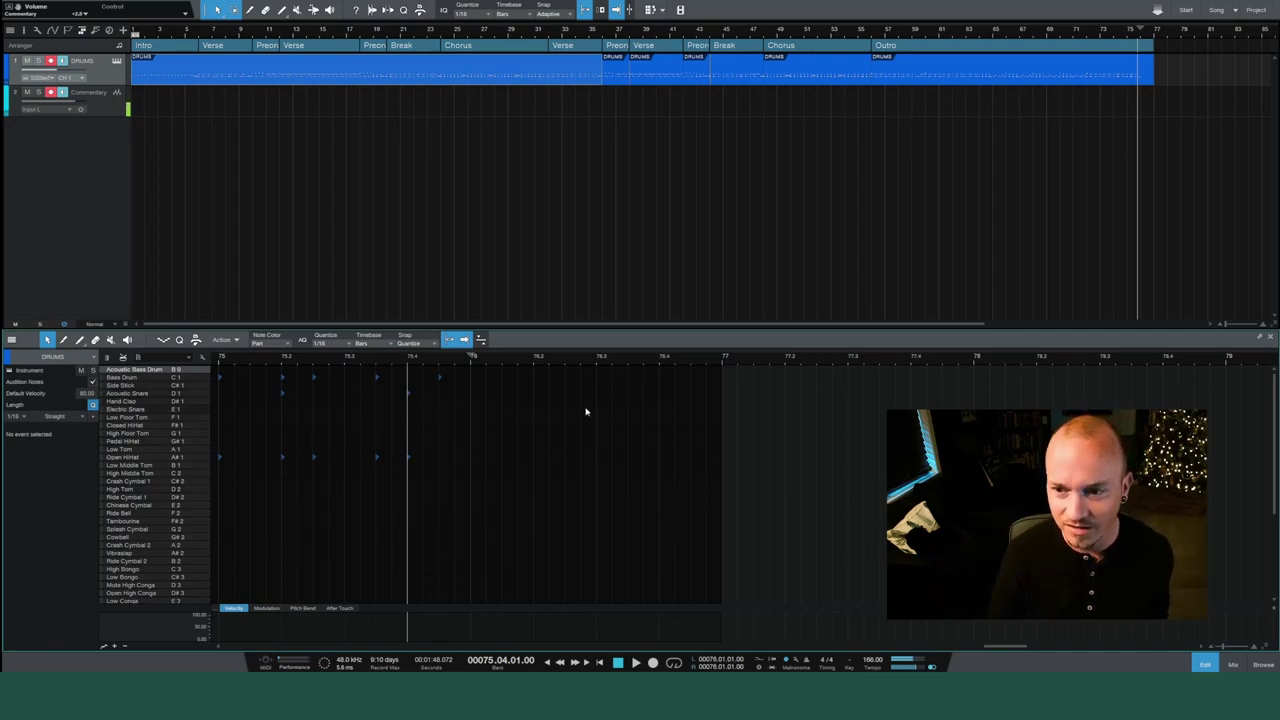
left_click(534, 394)
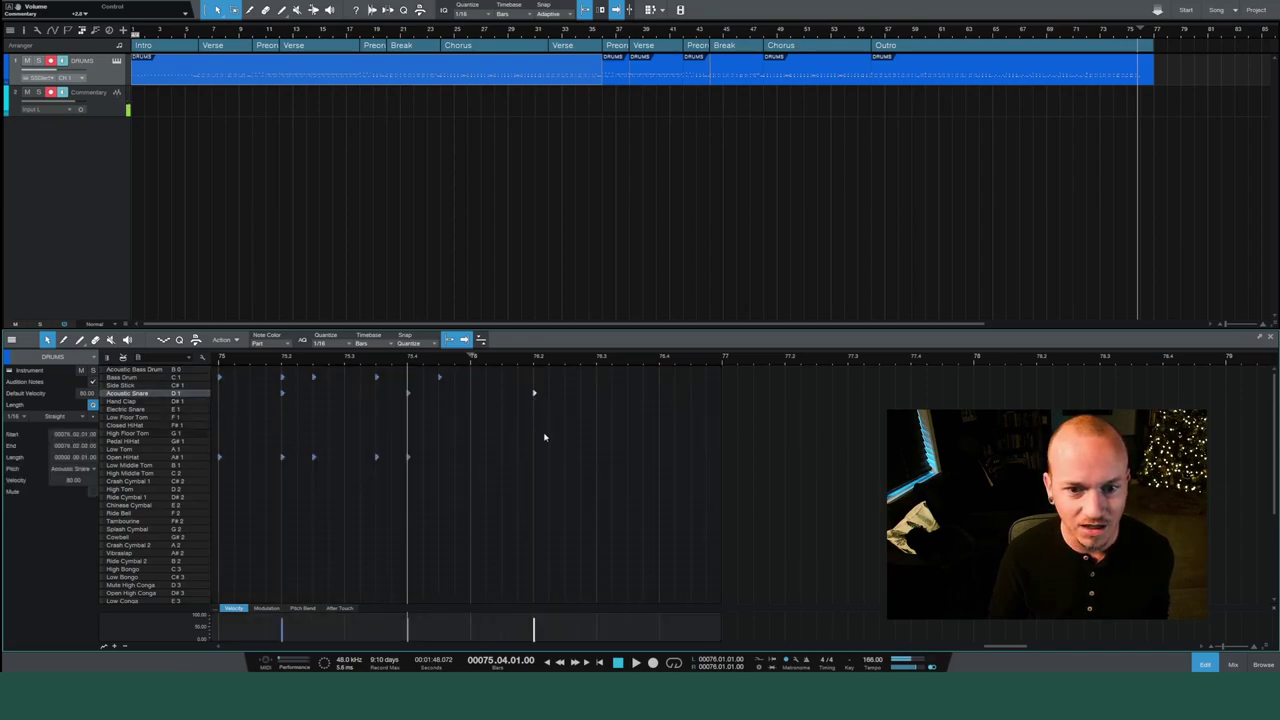
left_click(548, 435)
left_click(565, 417)
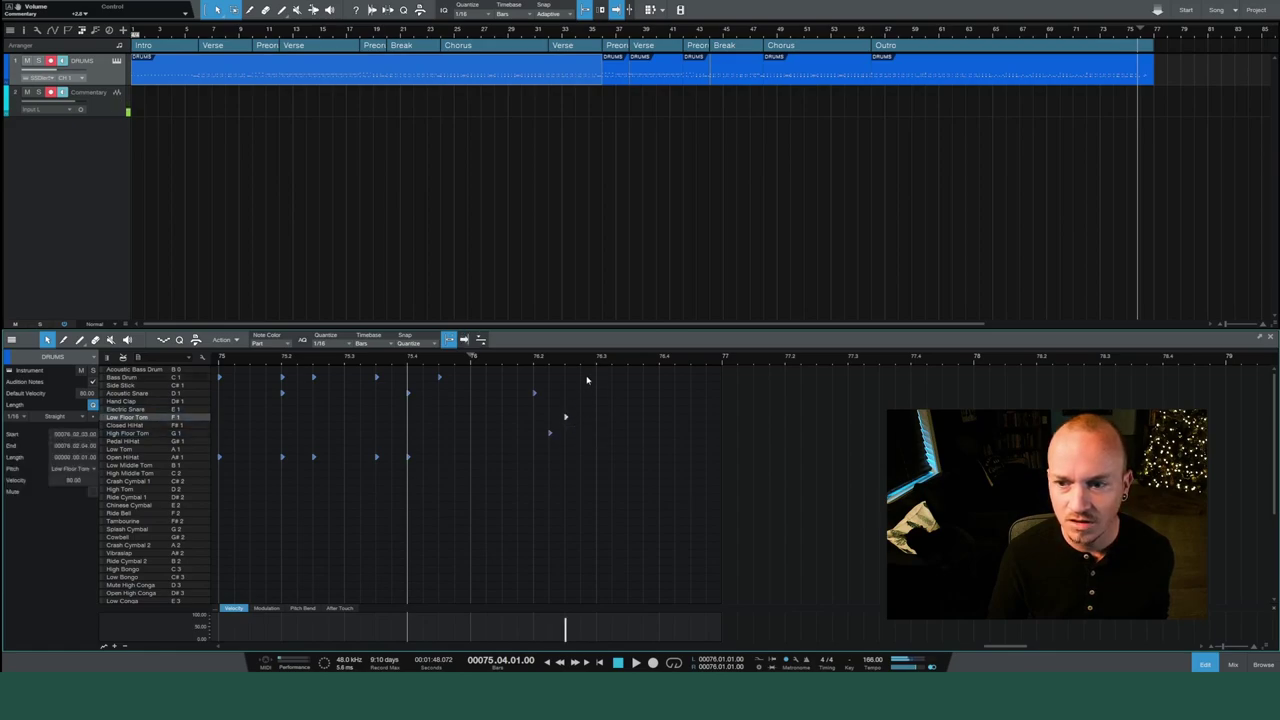
left_click(581, 378)
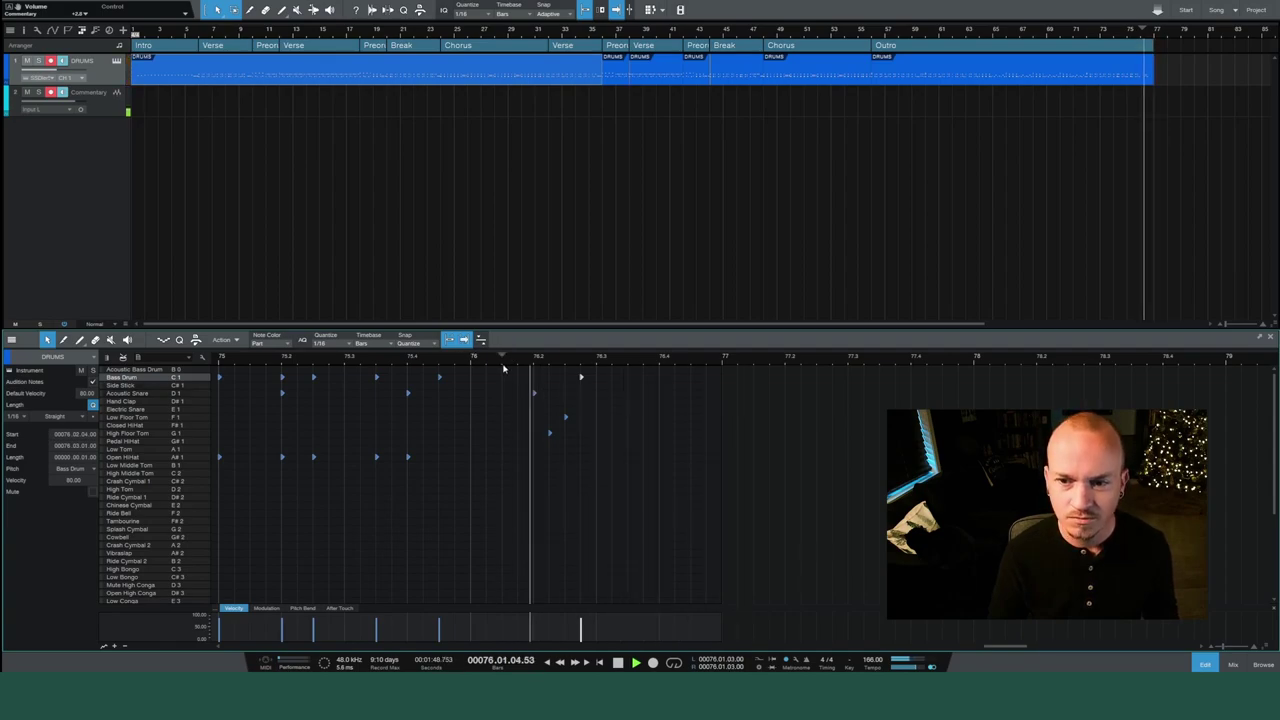
left_click(660, 377)
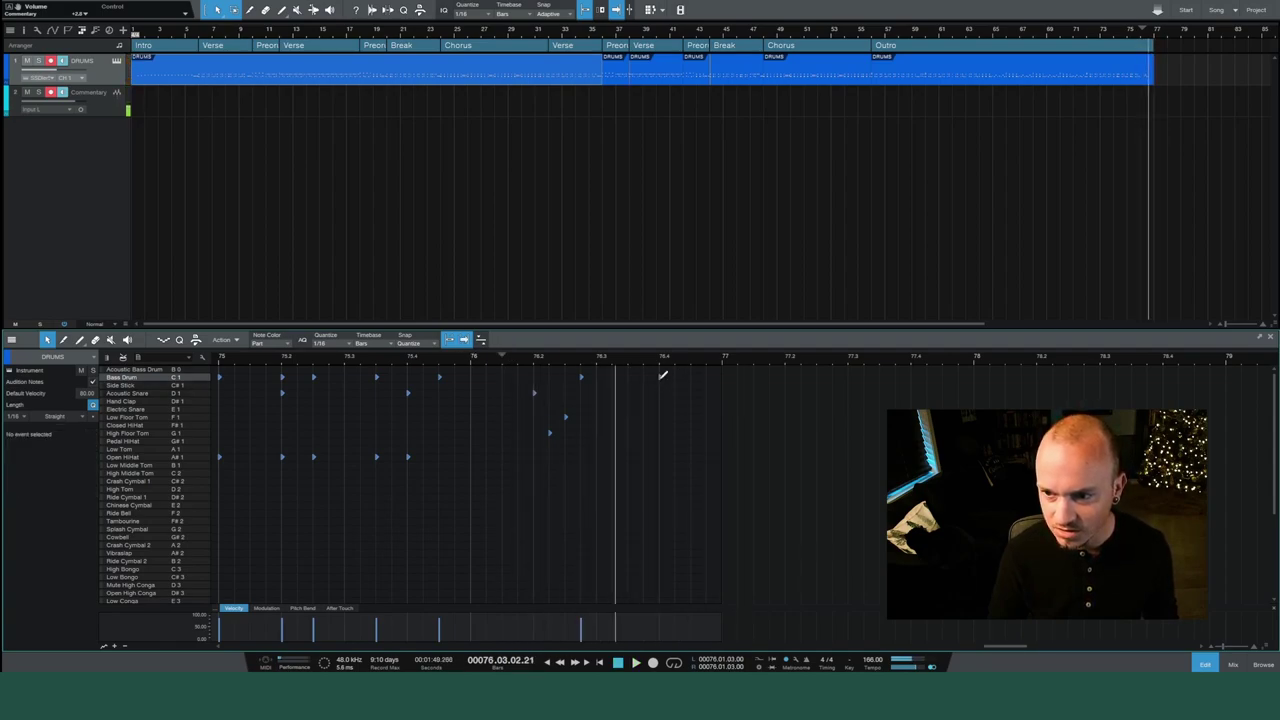
left_click(657, 530)
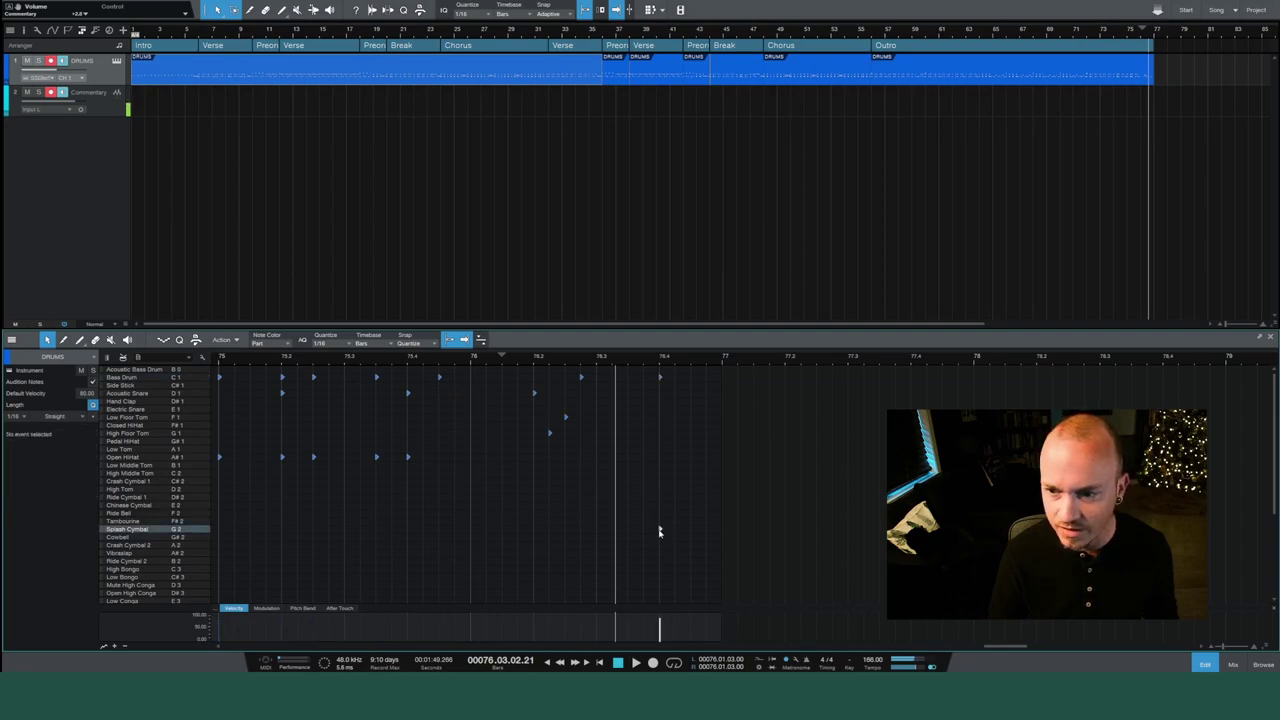
Play the new fill back from bar 76 and select several of its notes.
left_click(473, 364)
key("space")
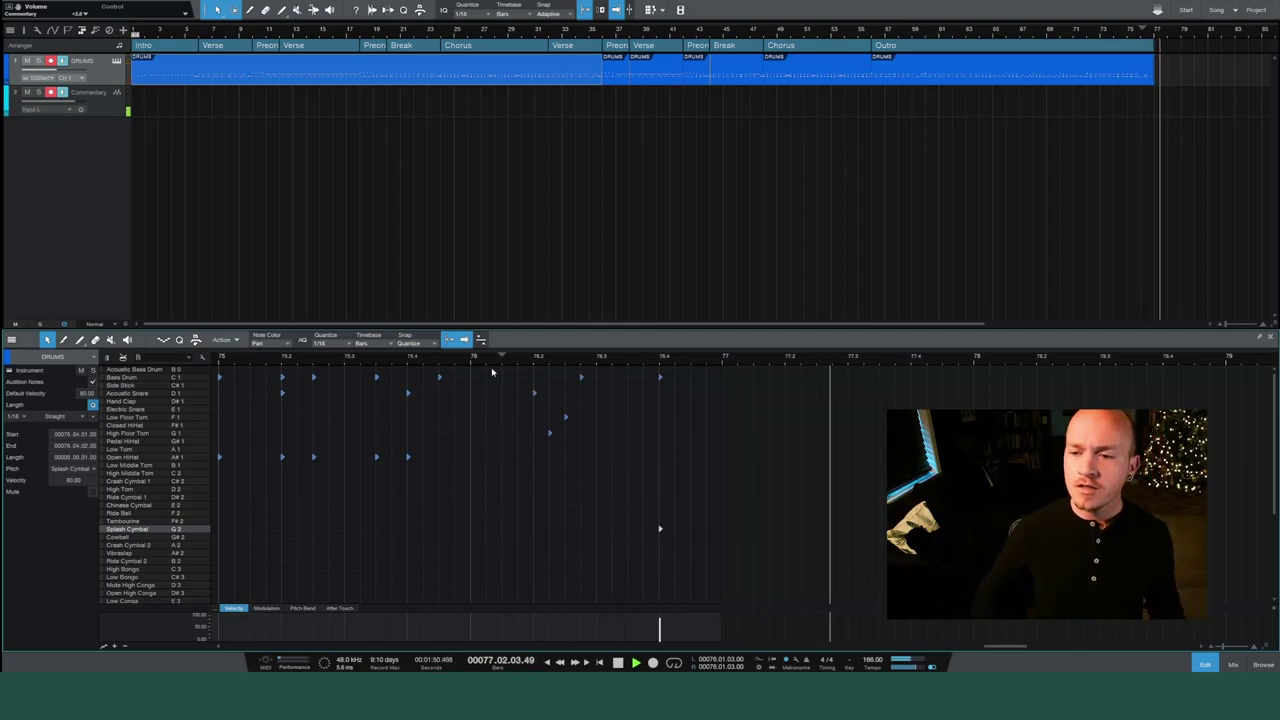
key("space")
key("space")
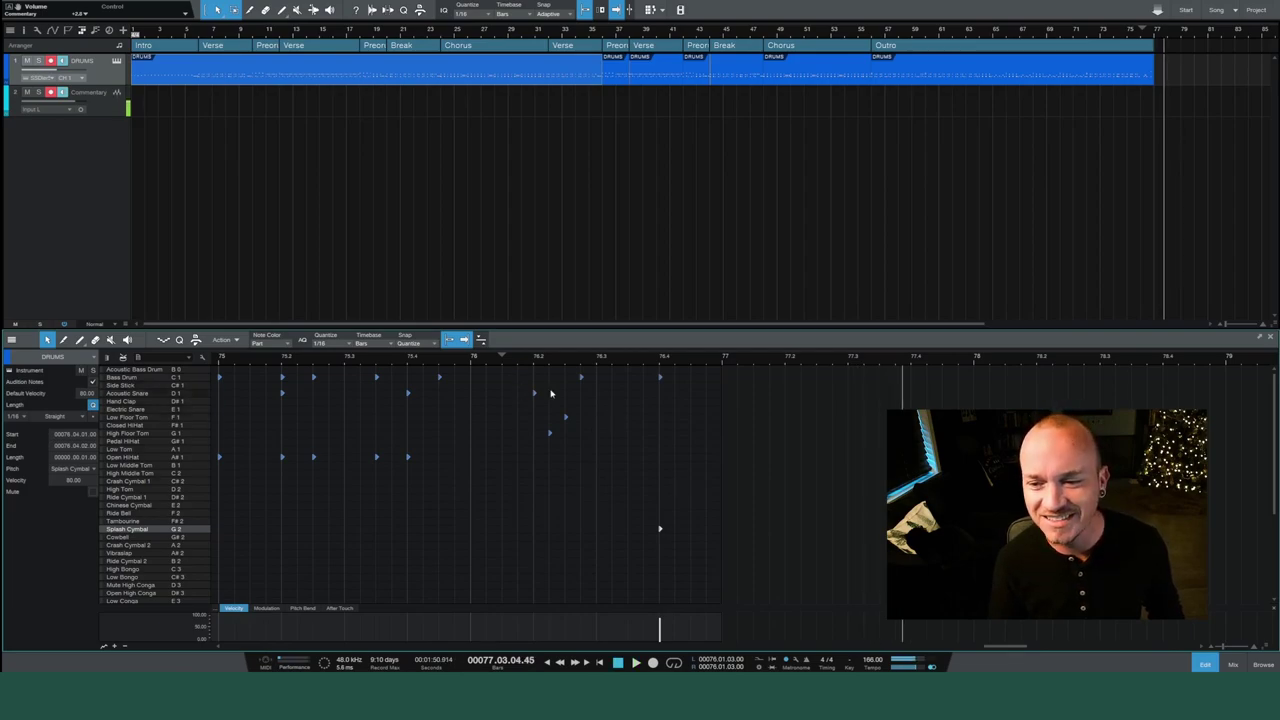
left_click_drag(516, 370, 762, 542)
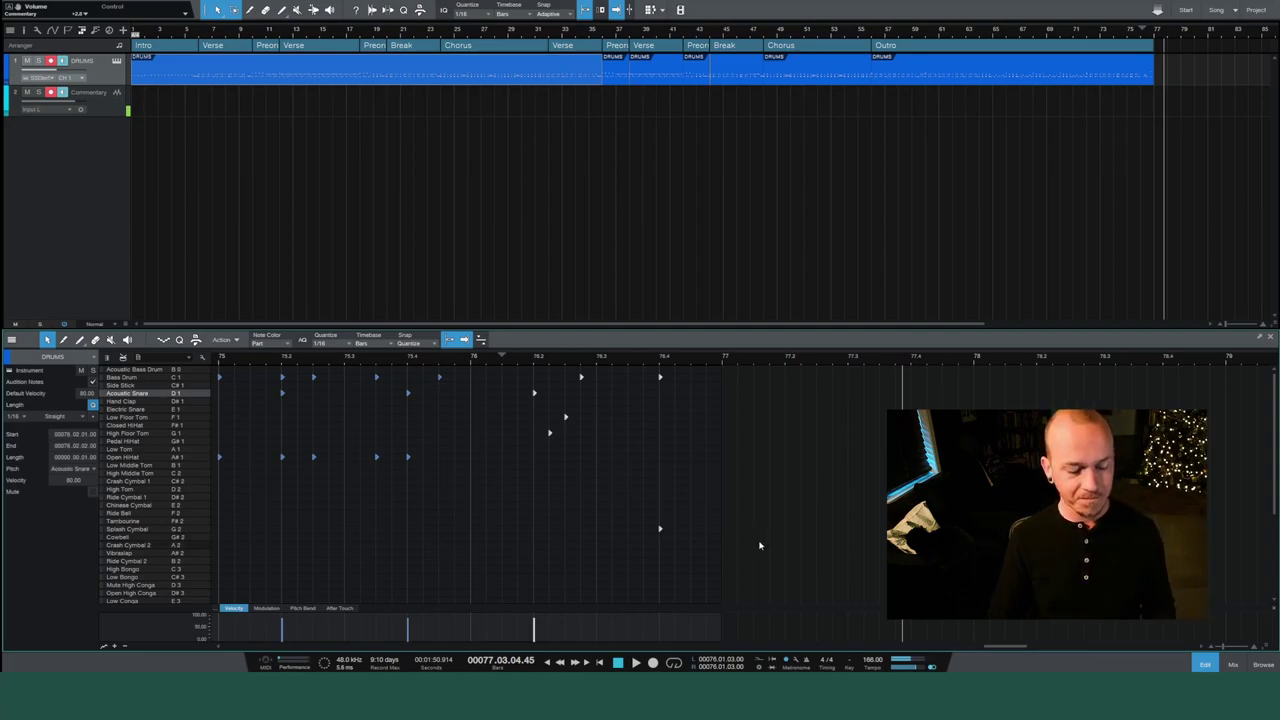
scroll(720, 520, "down", 3)
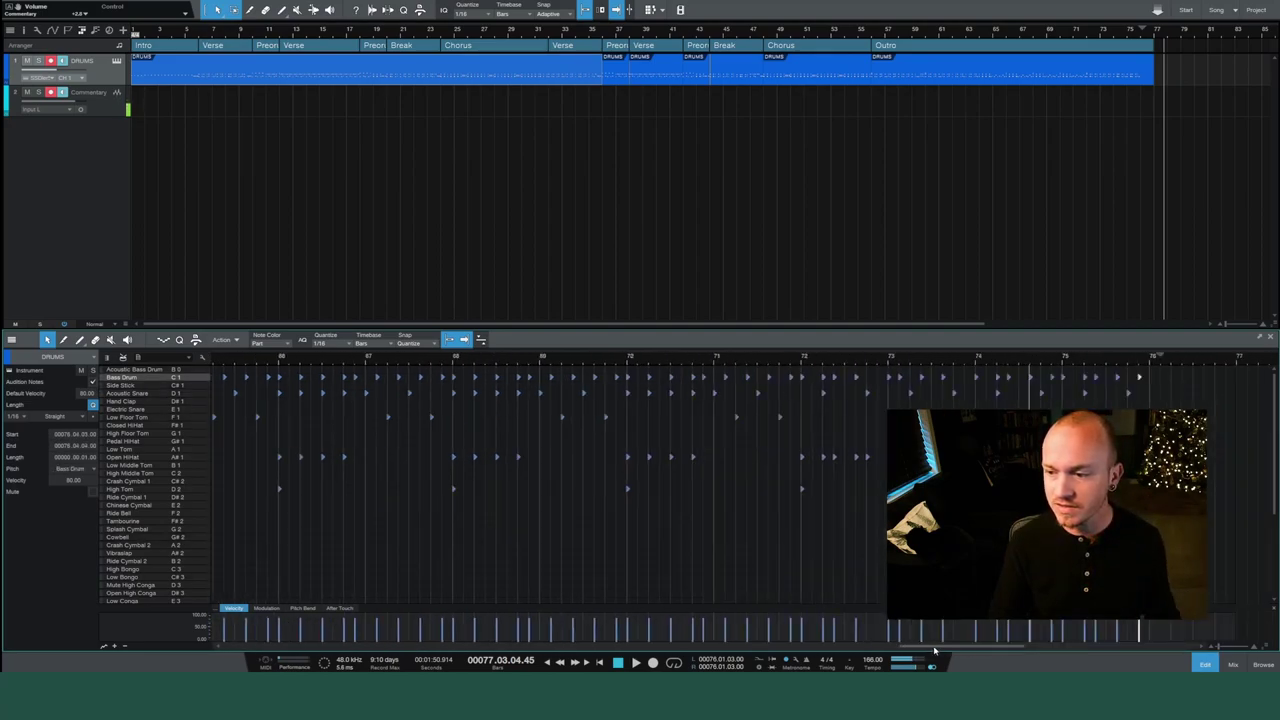
left_click_drag(915, 651, 232, 648)
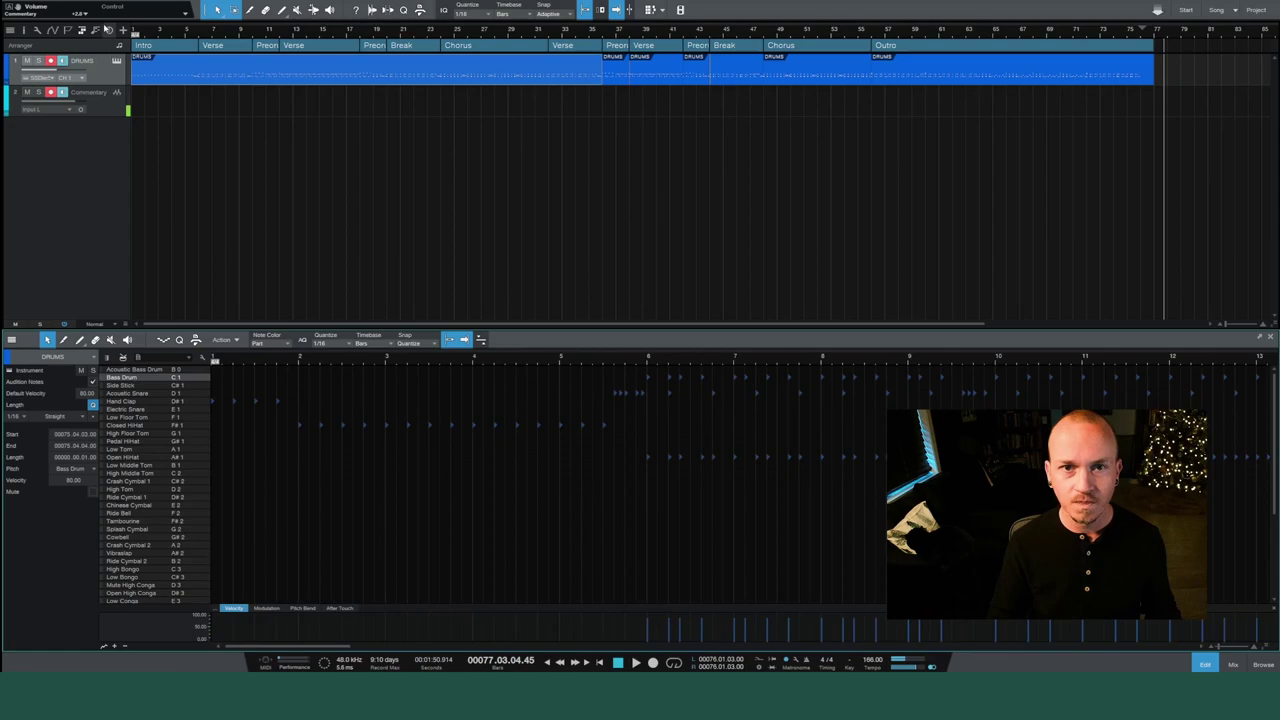
Play the song from bar 1 in the mixer view and adjust the DRUMS channel volume.
left_click(134, 30)
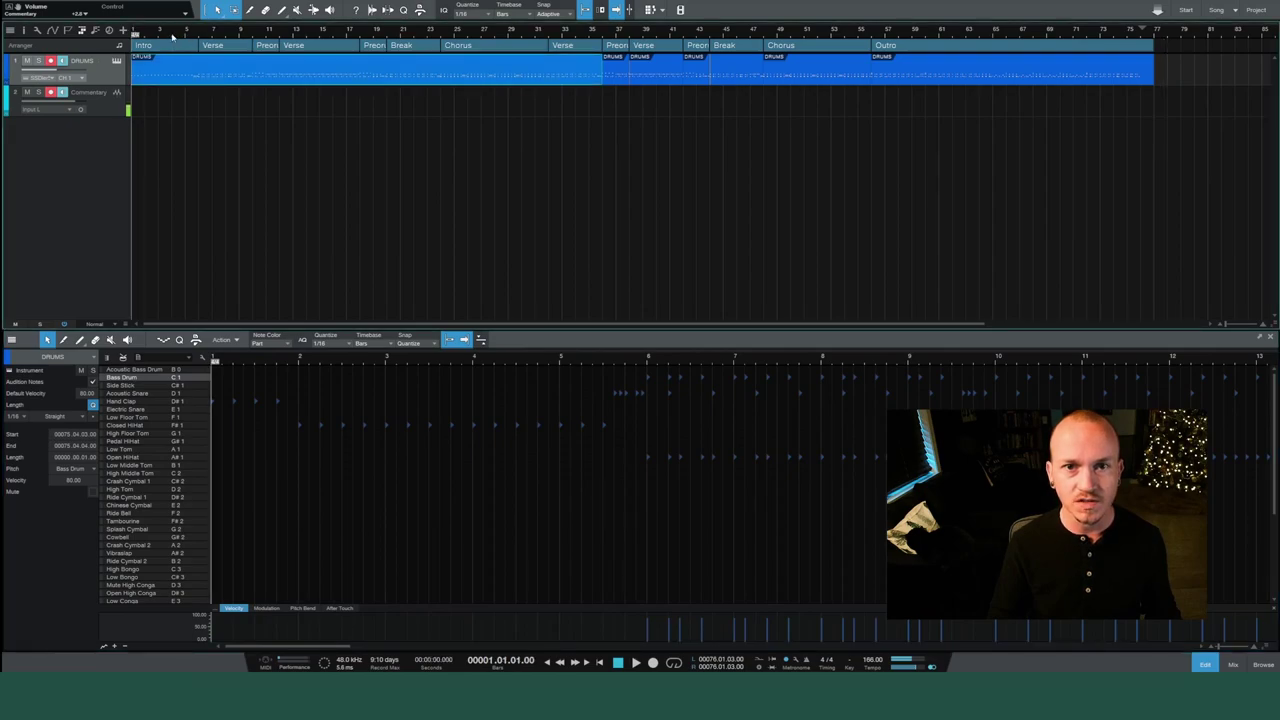
key("space")
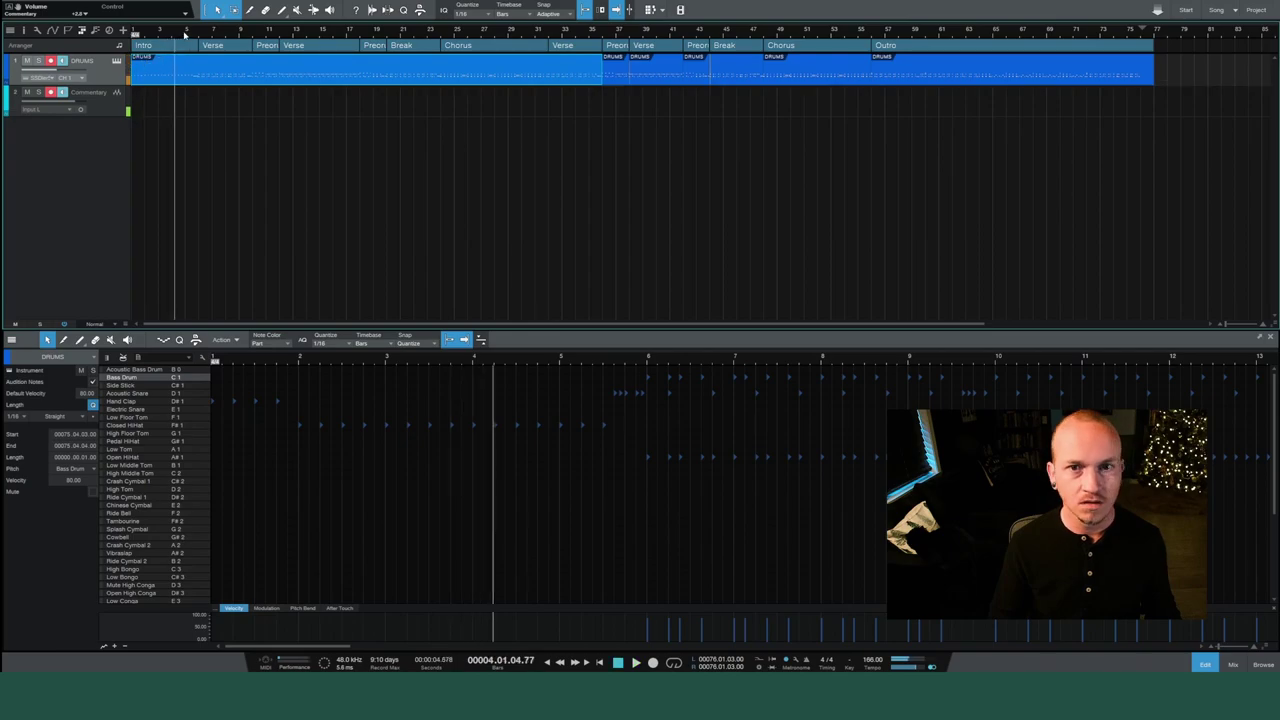
left_click(1234, 663)
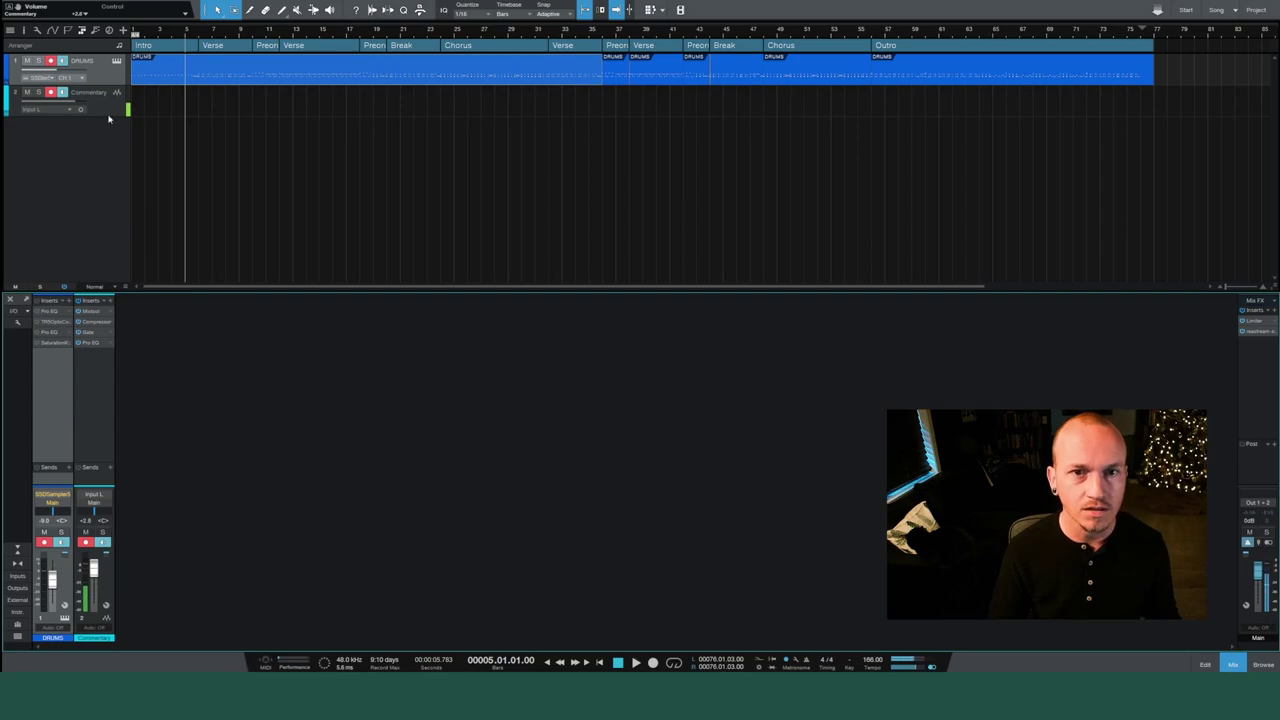
left_click(50, 93)
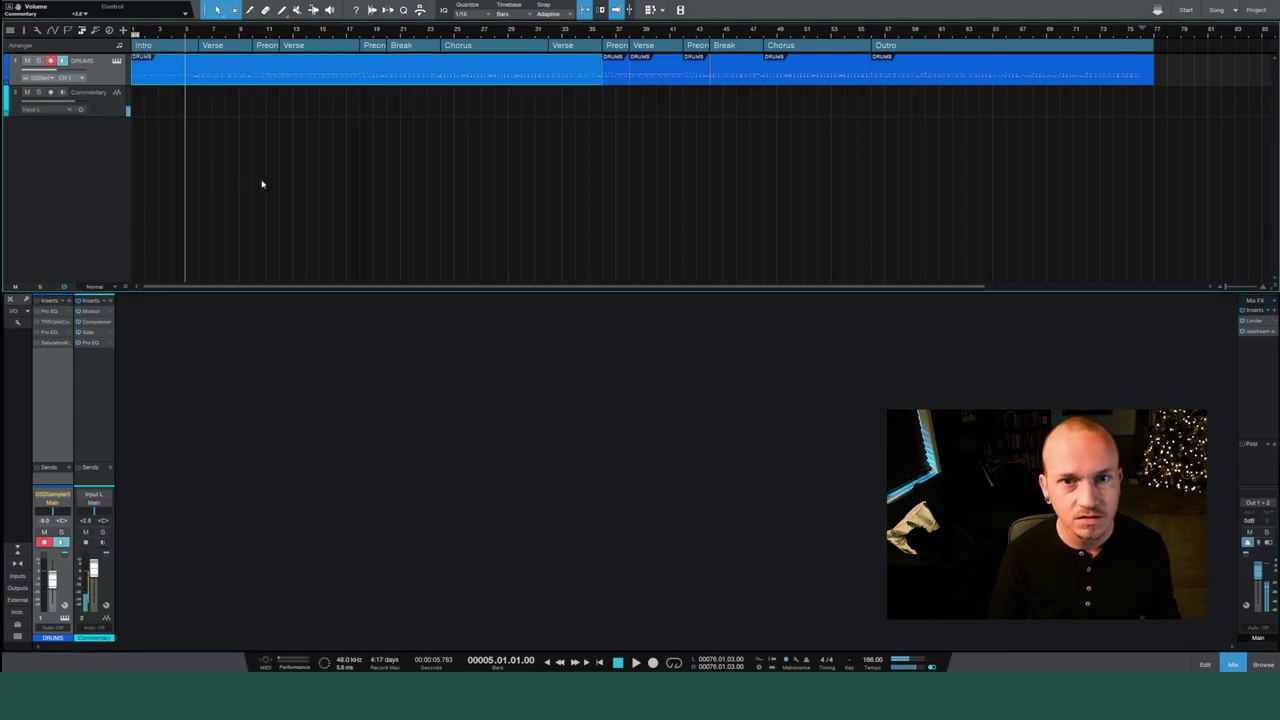
key("space")
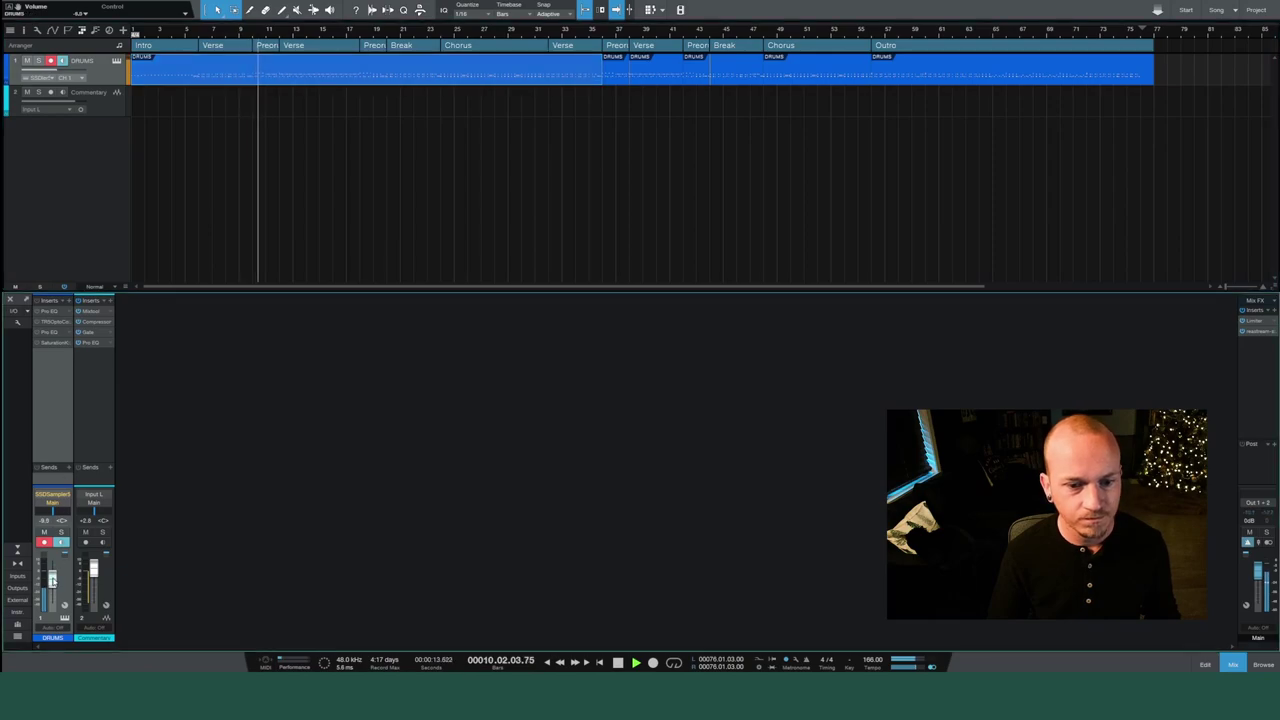
left_click_drag(52, 580, 55, 575)
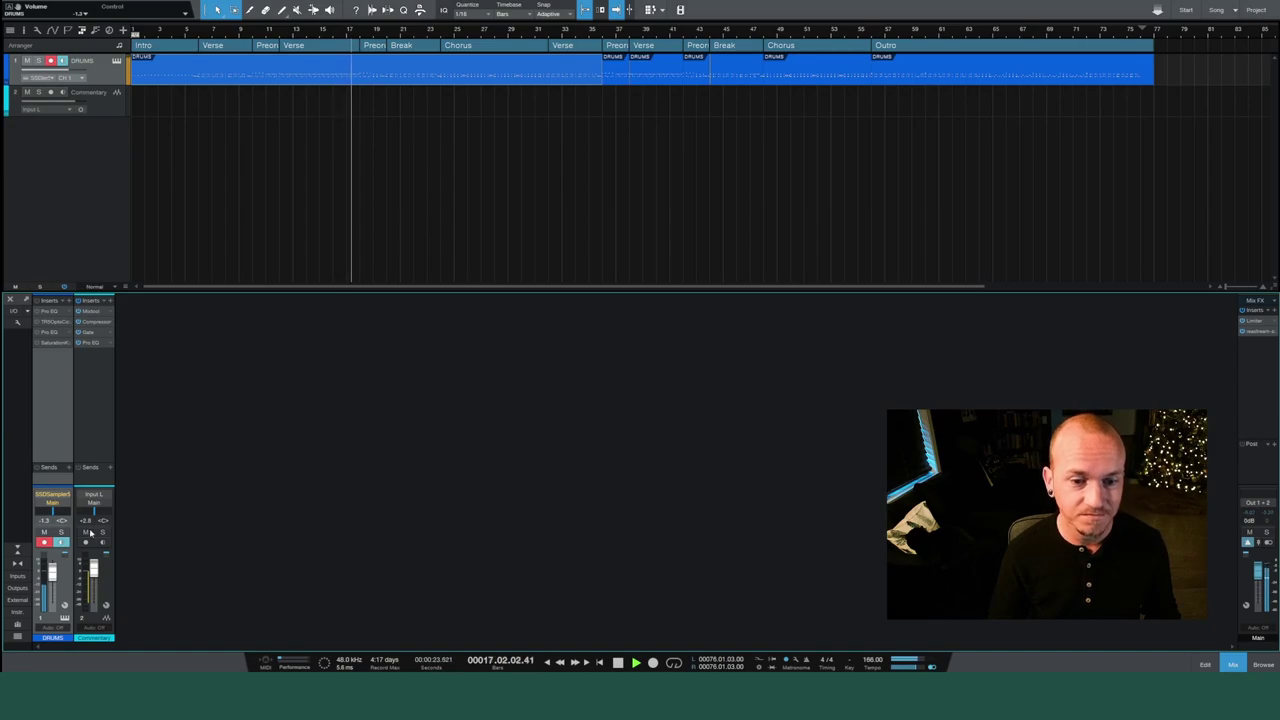
Toggle record-arm on the Commentary and DRUMS tracks while playing from bar 12.
key("r")
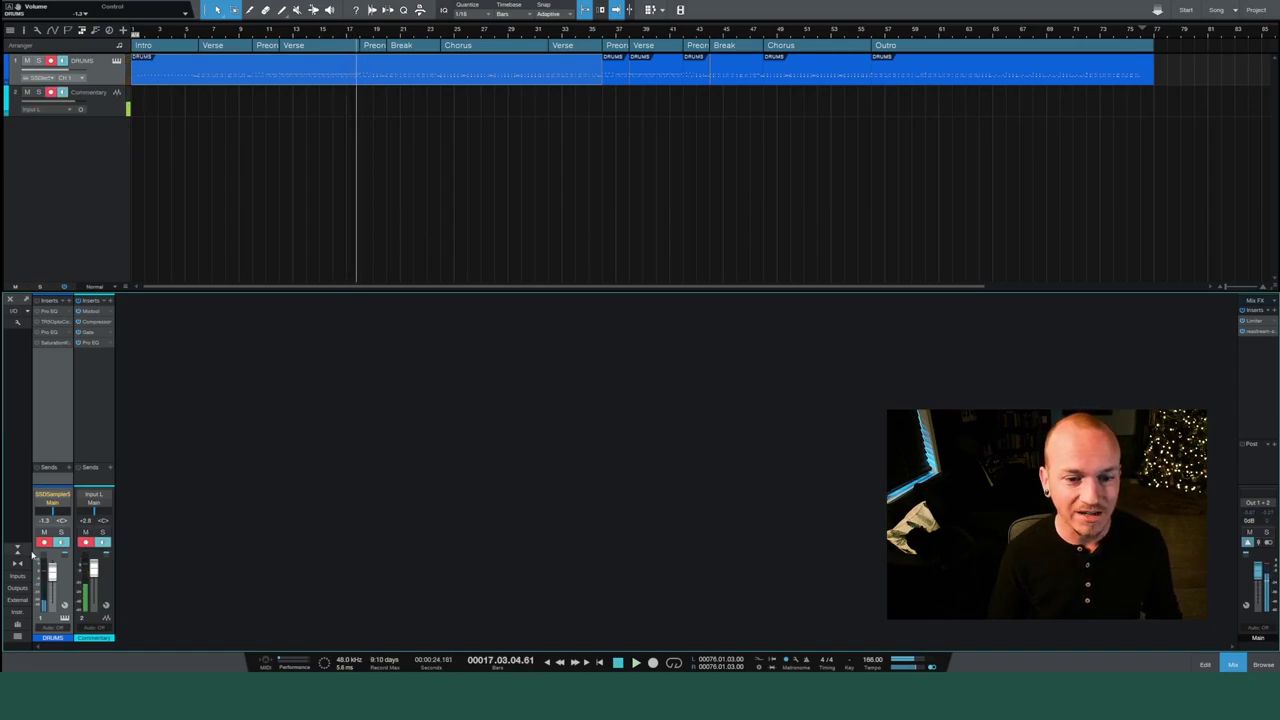
left_click(43, 542)
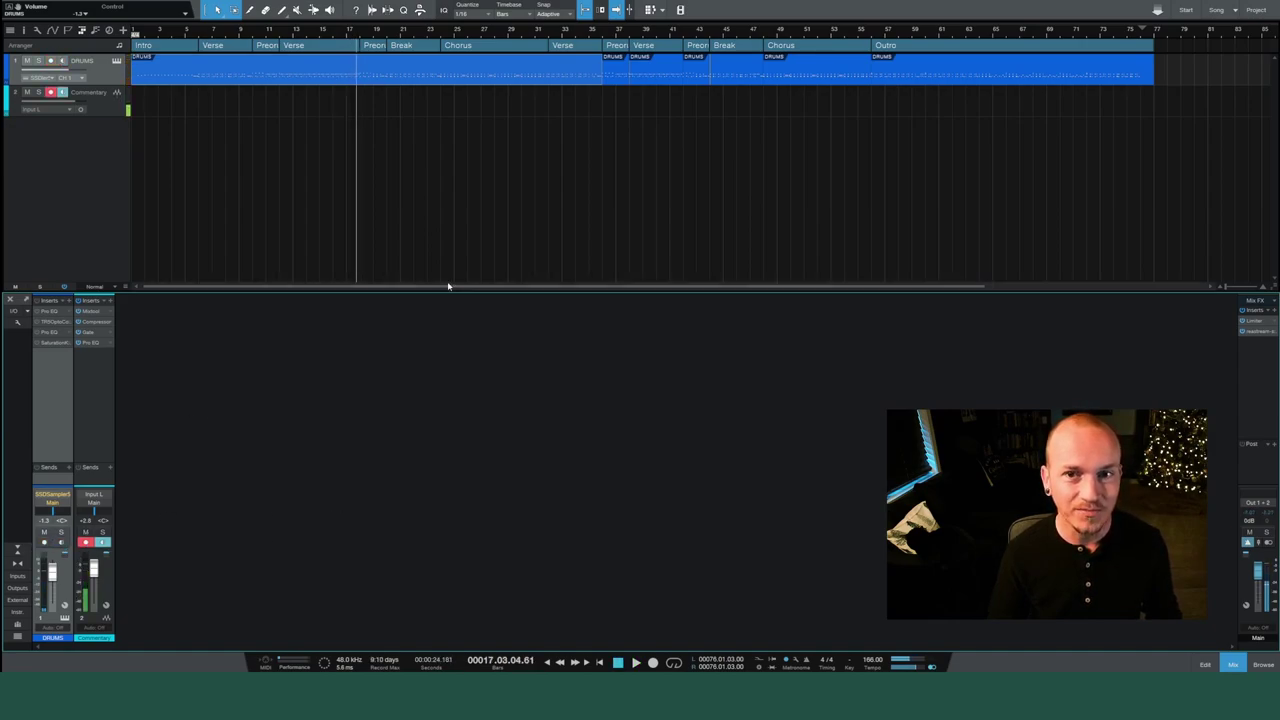
left_click(284, 35)
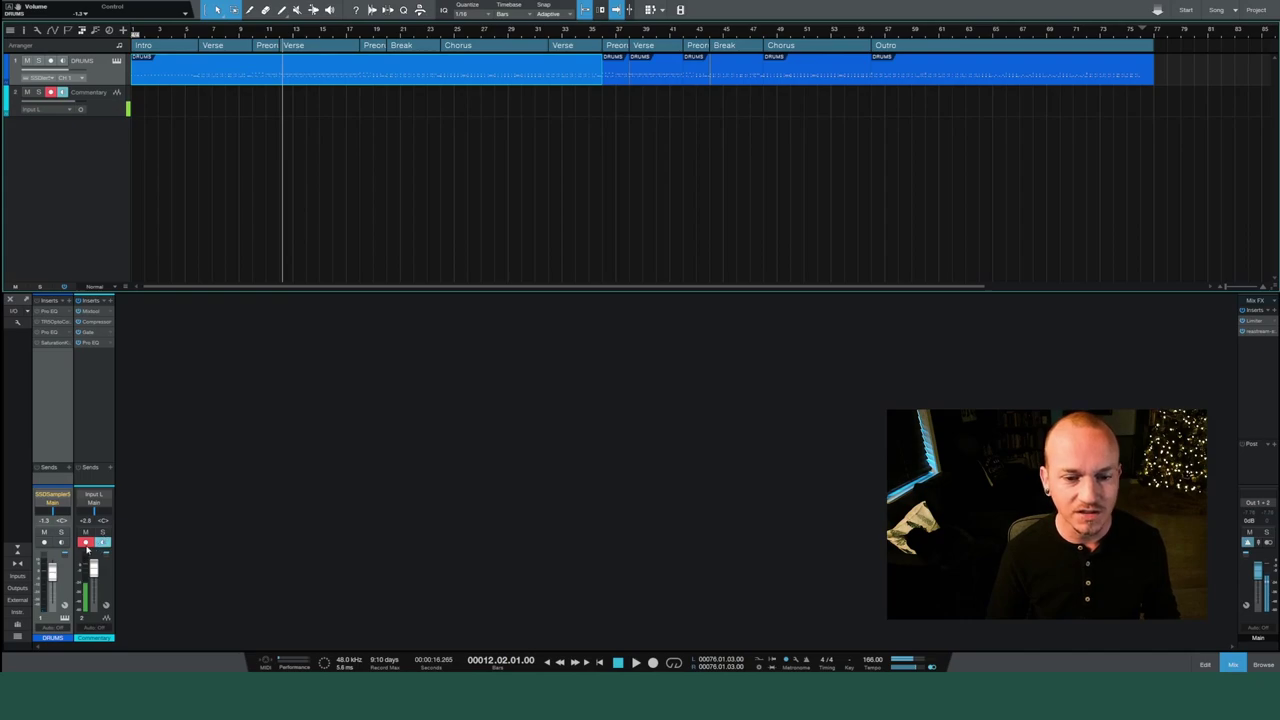
left_click(85, 543)
key("space")
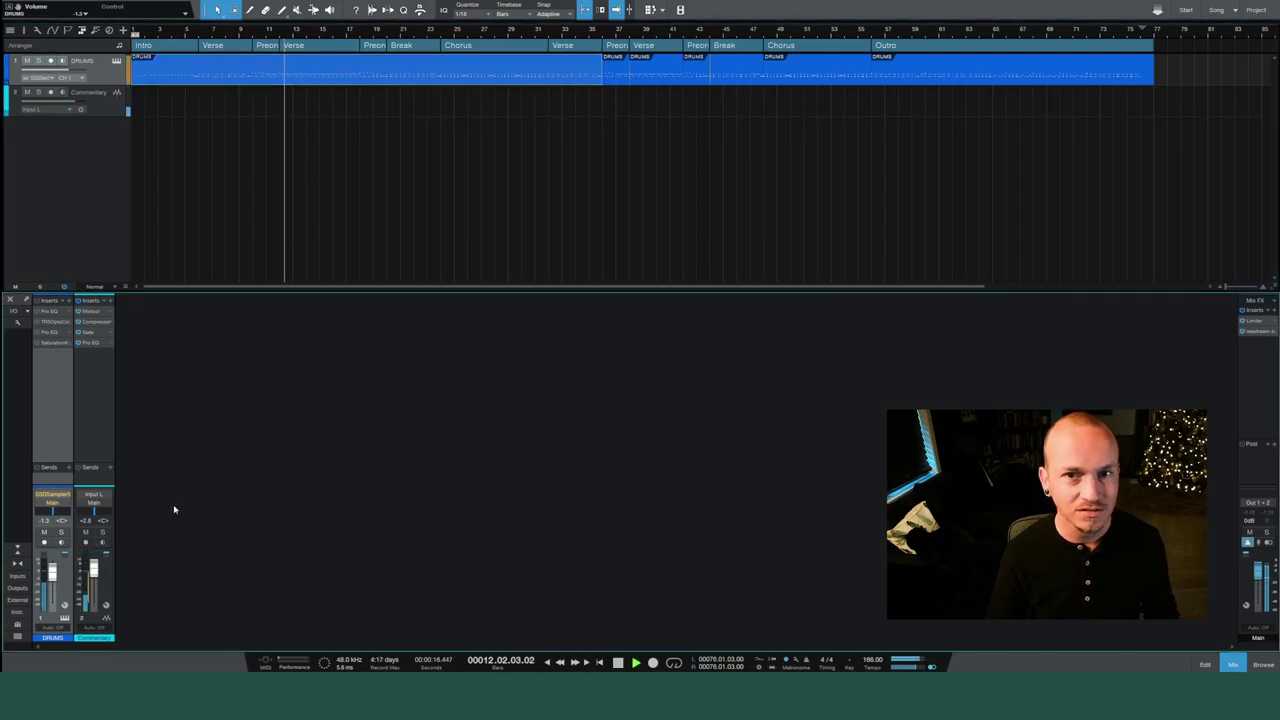
left_click(85, 543)
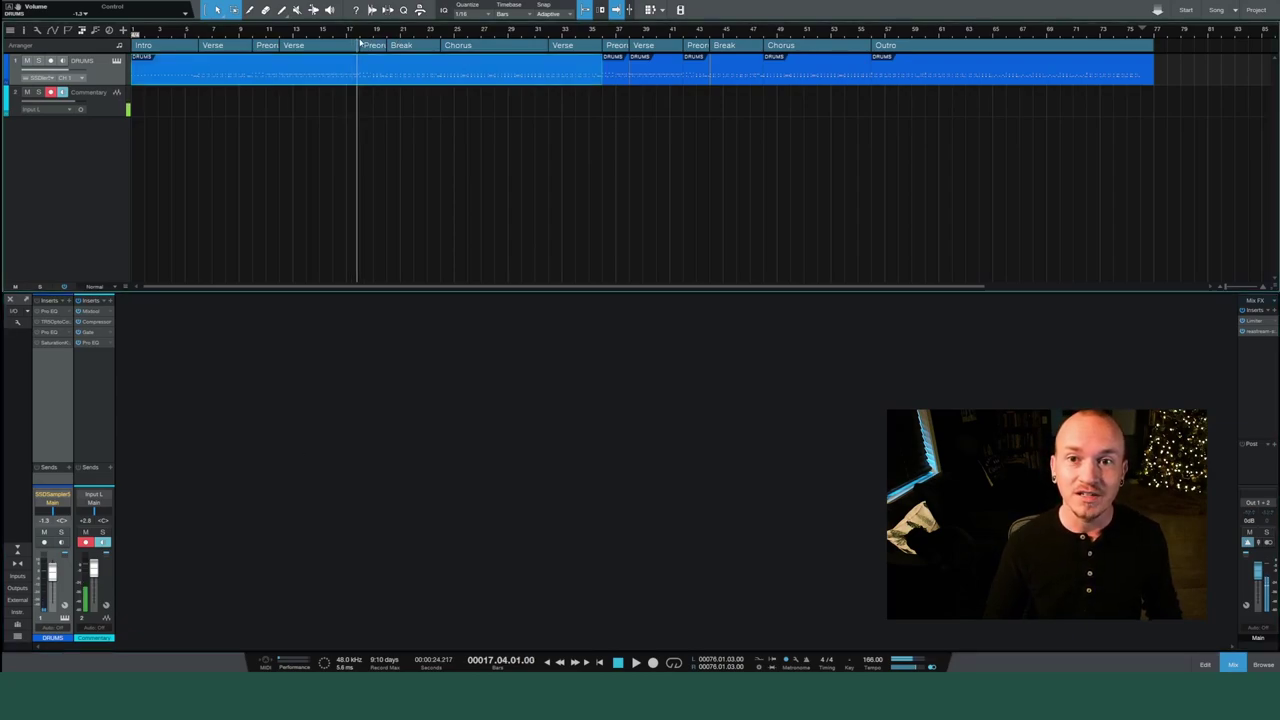
left_click(85, 542)
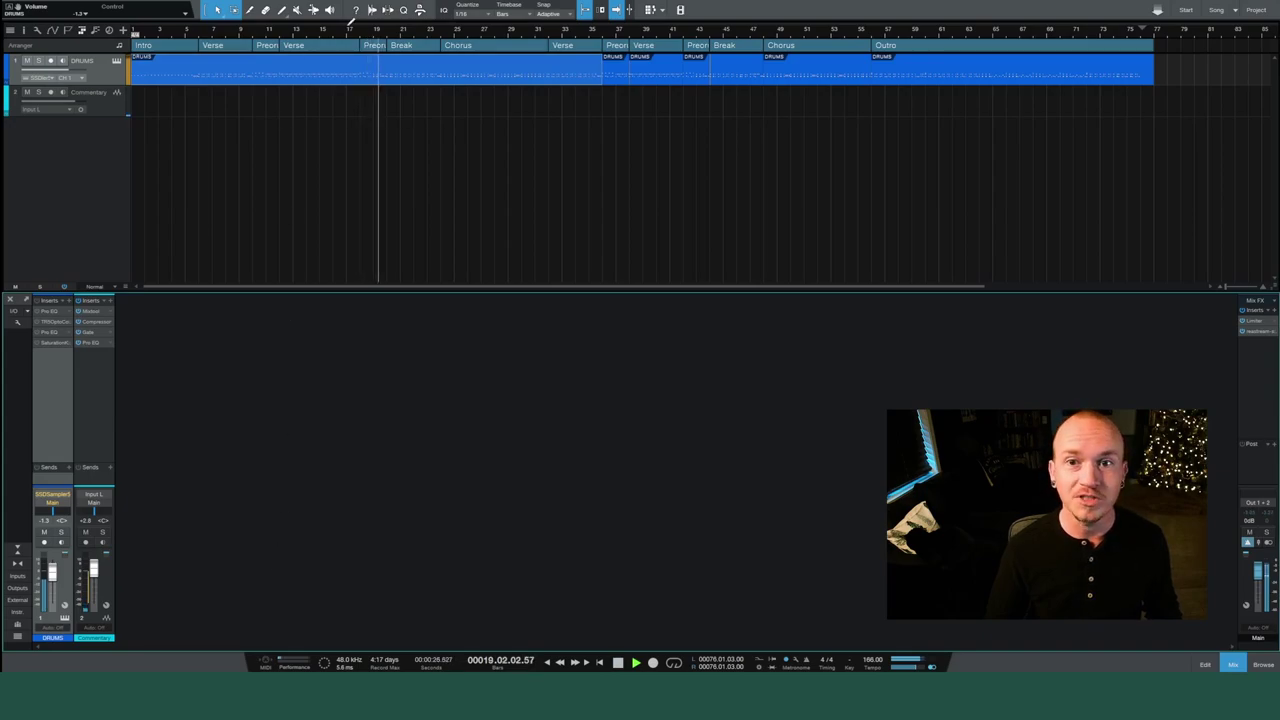
Re-arm the Commentary track and start playback from bar 18.
left_click(348, 140)
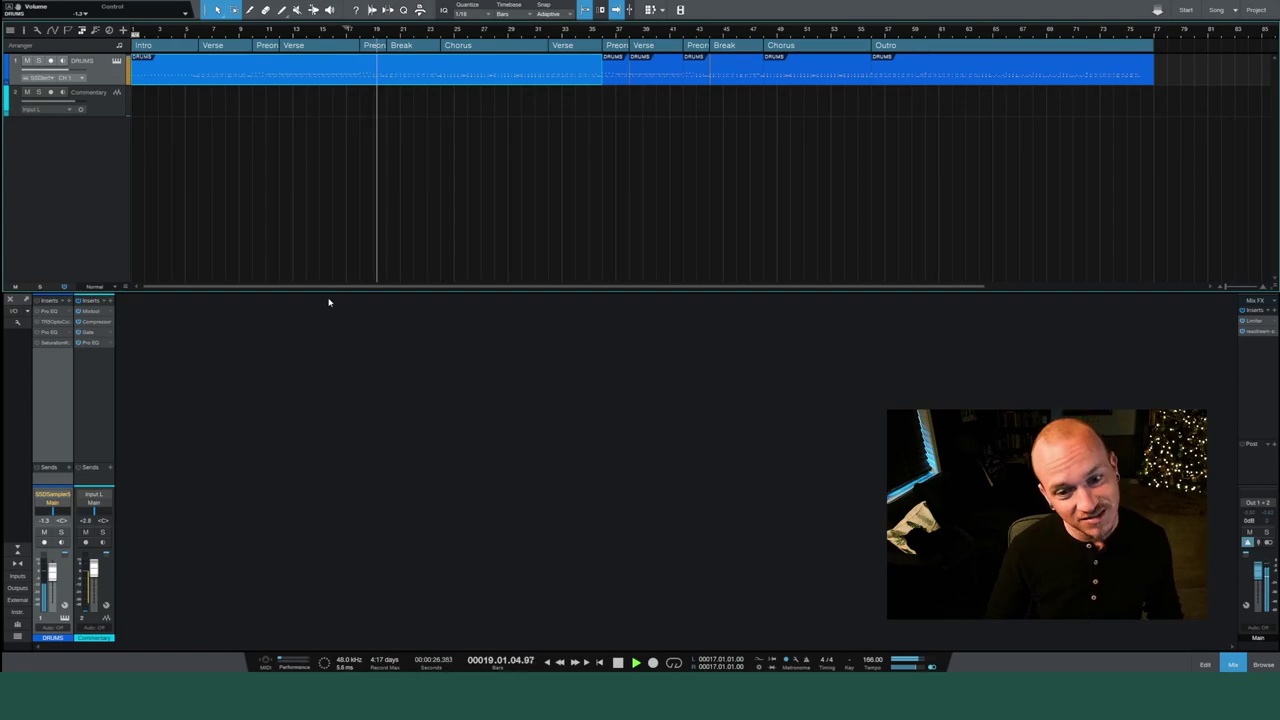
left_click(85, 542)
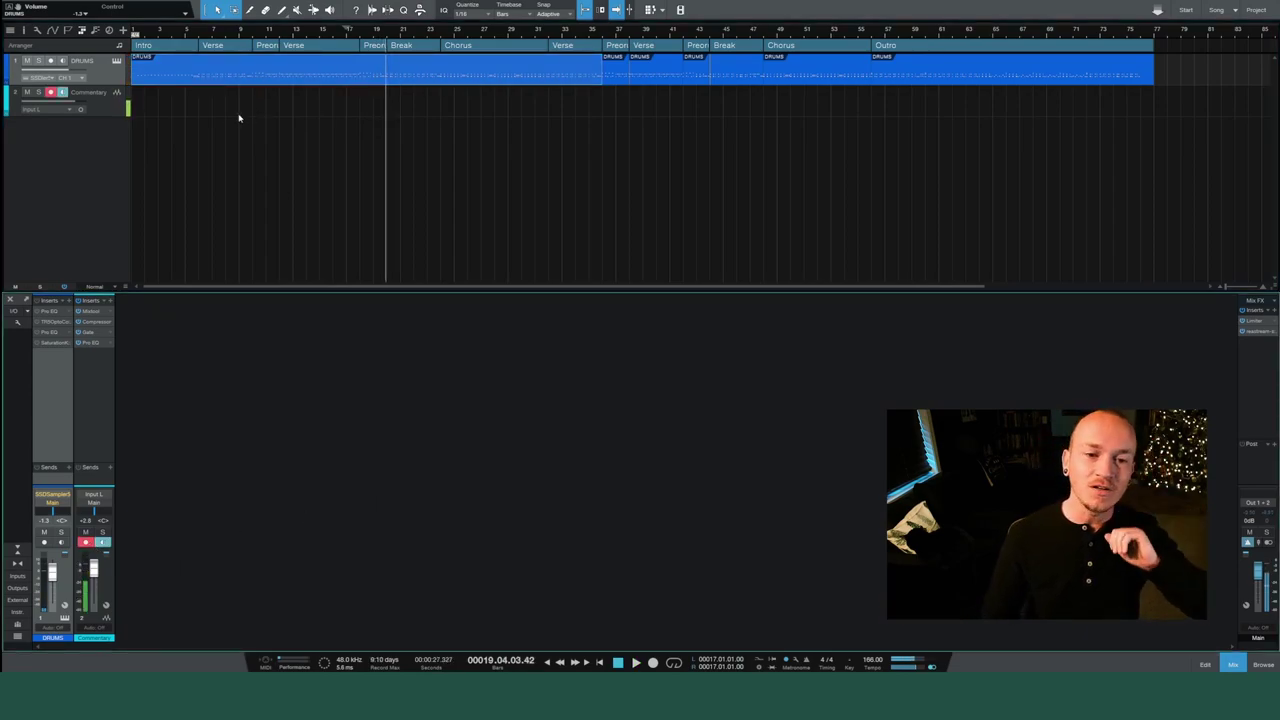
left_click(204, 40)
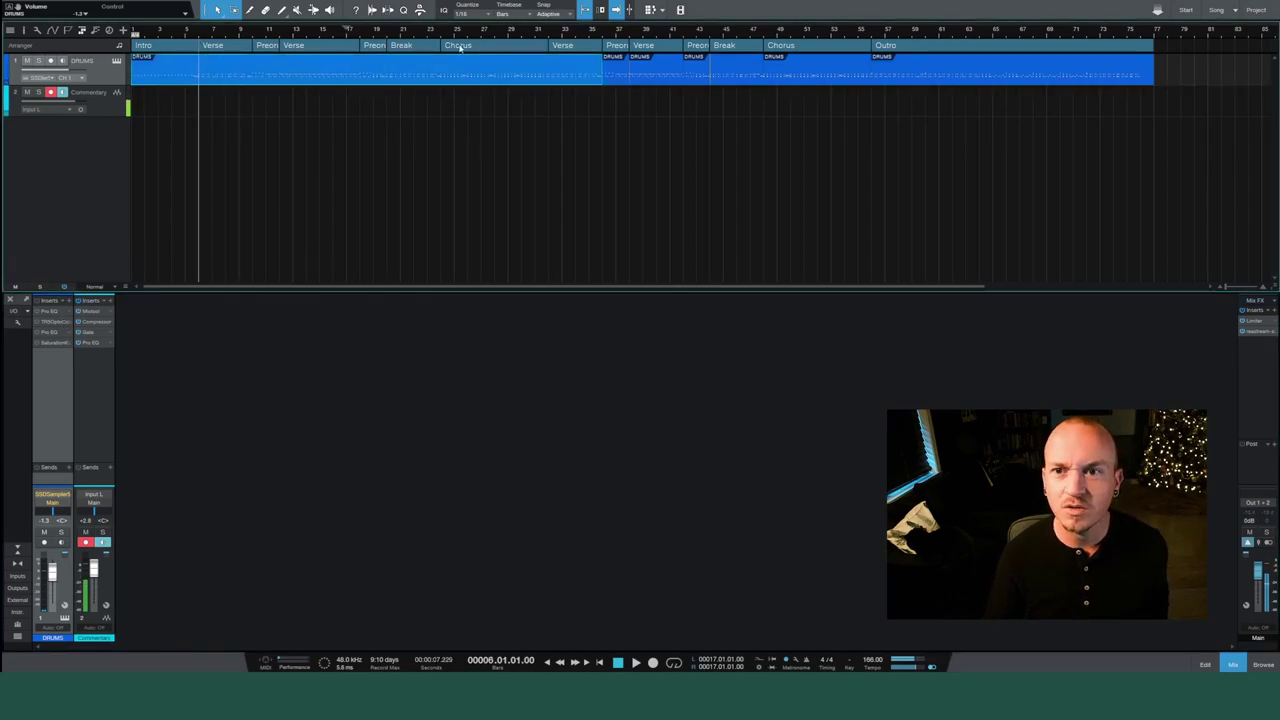
left_click(360, 33)
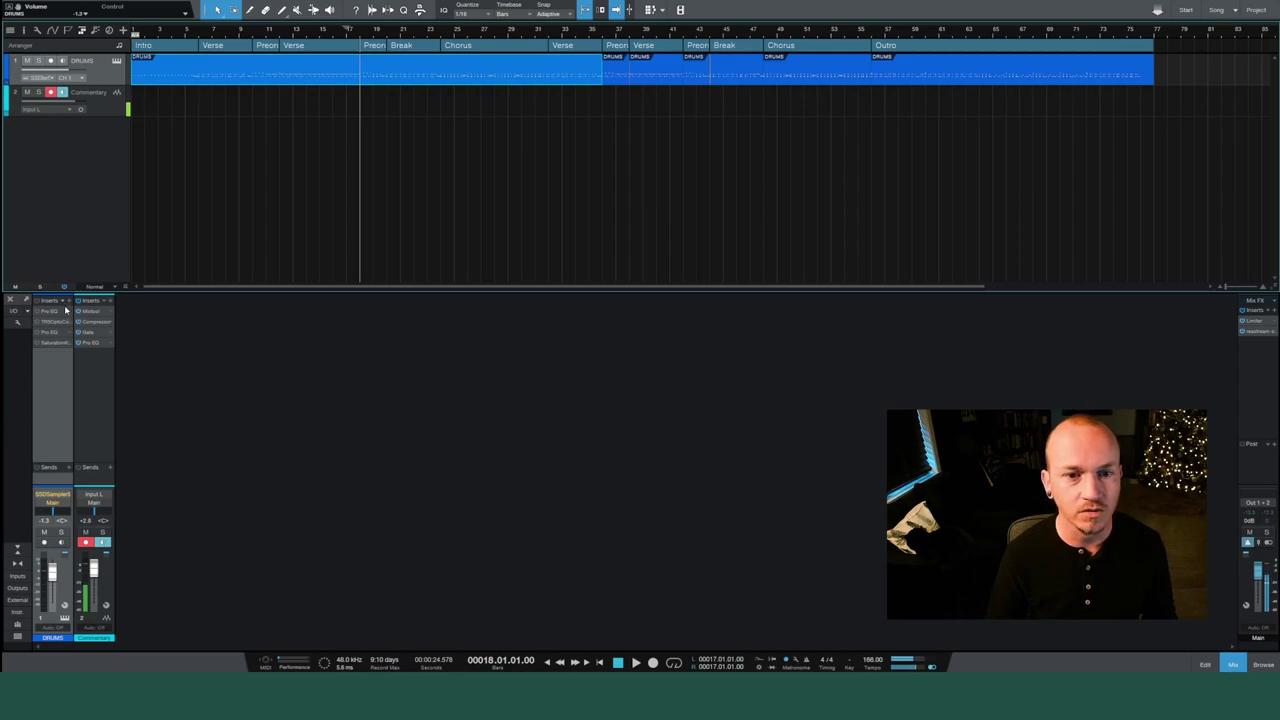
key("space")
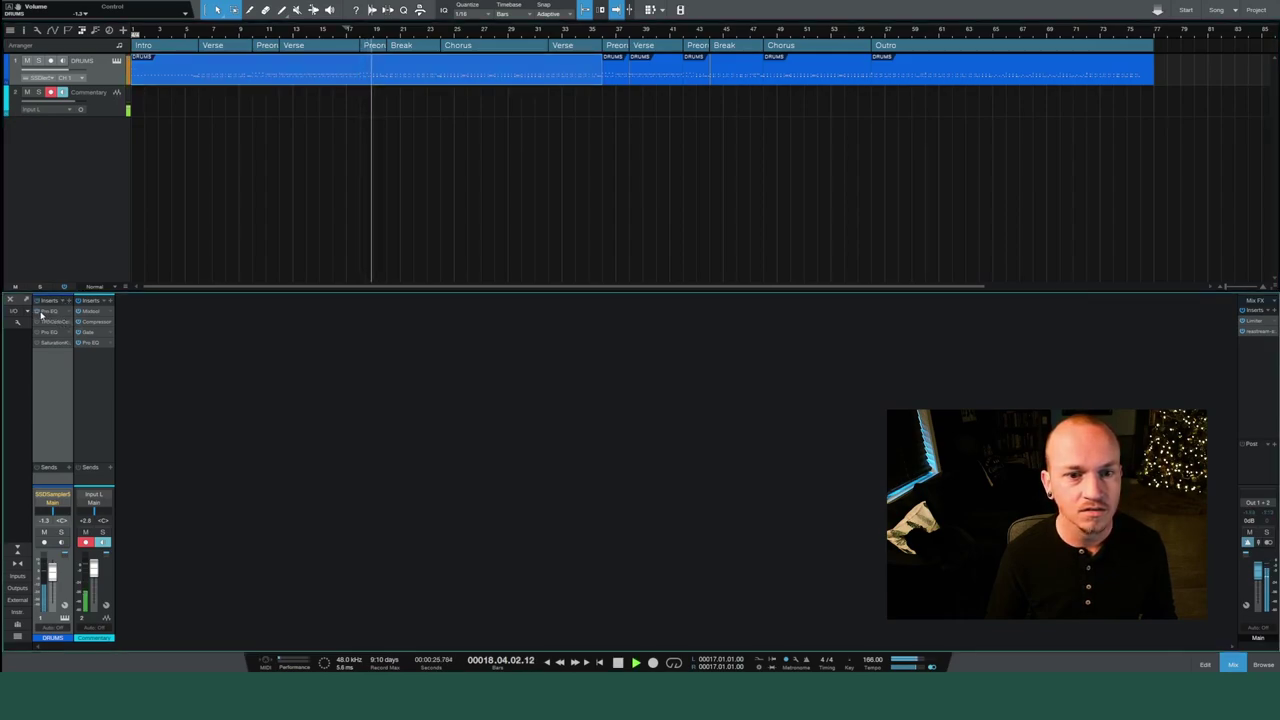
left_click(47, 313)
left_click_drag(381, 293, 736, 143)
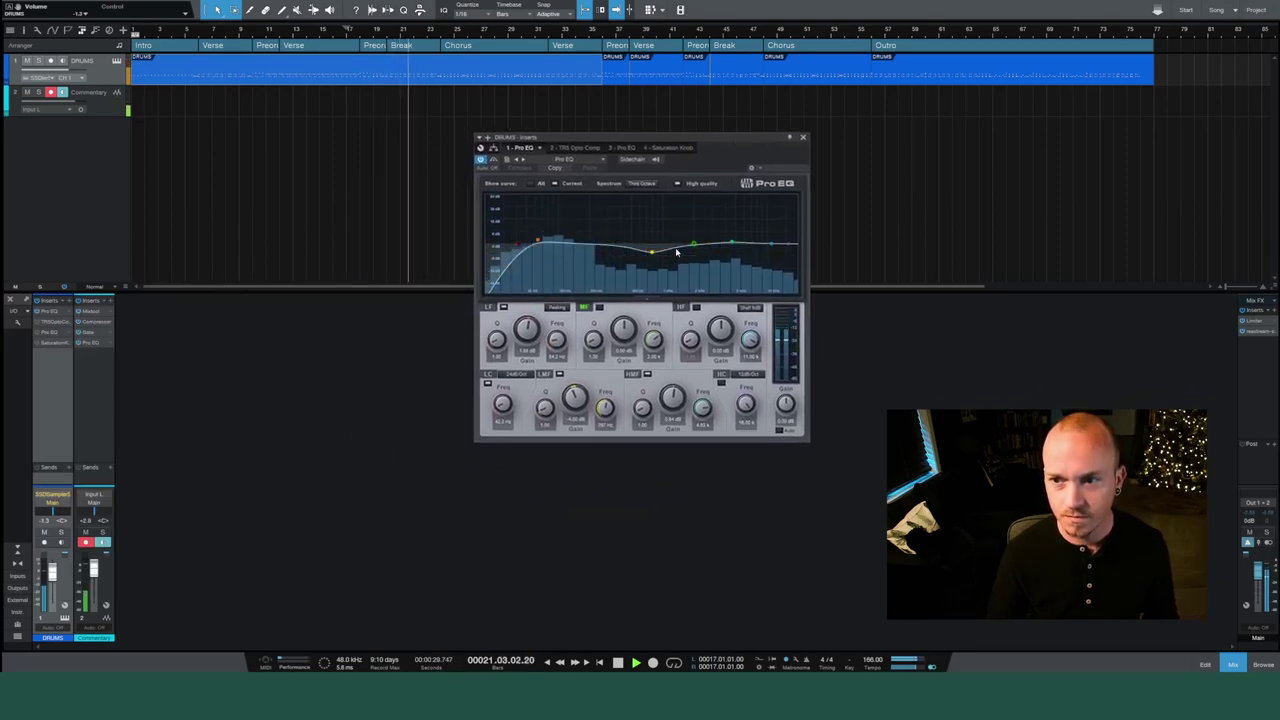
left_click(481, 160)
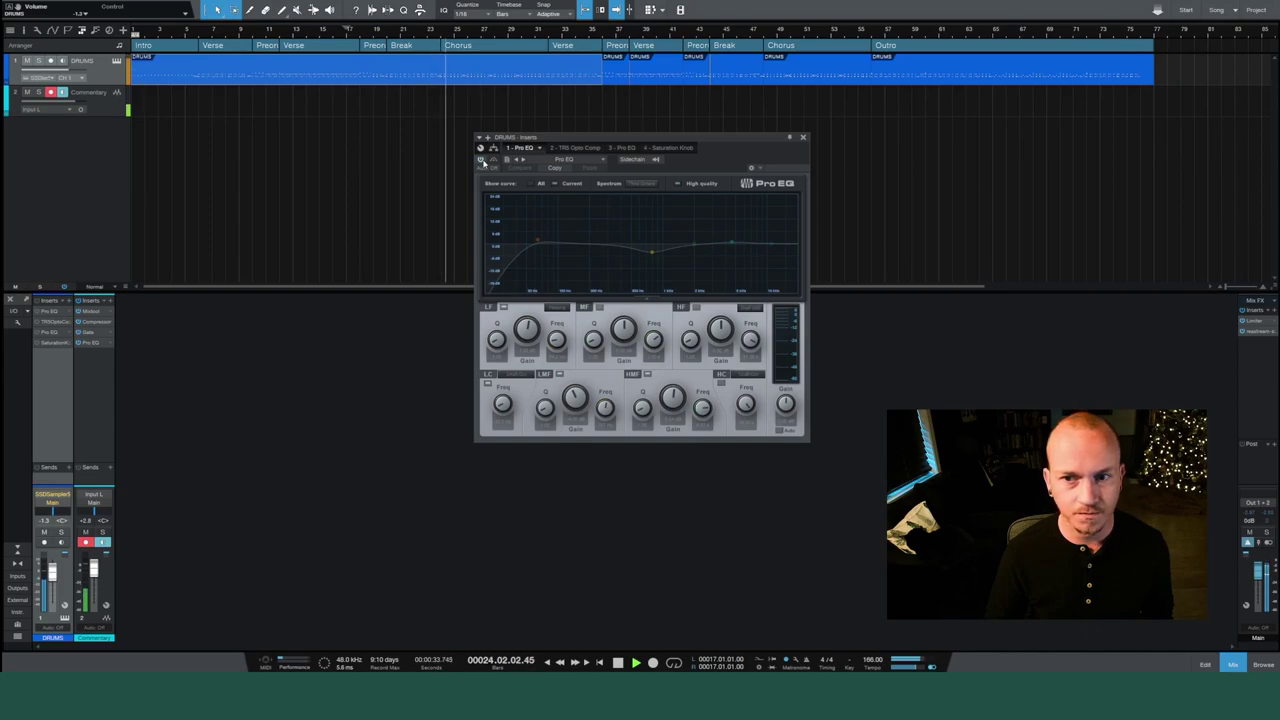
left_click(481, 160)
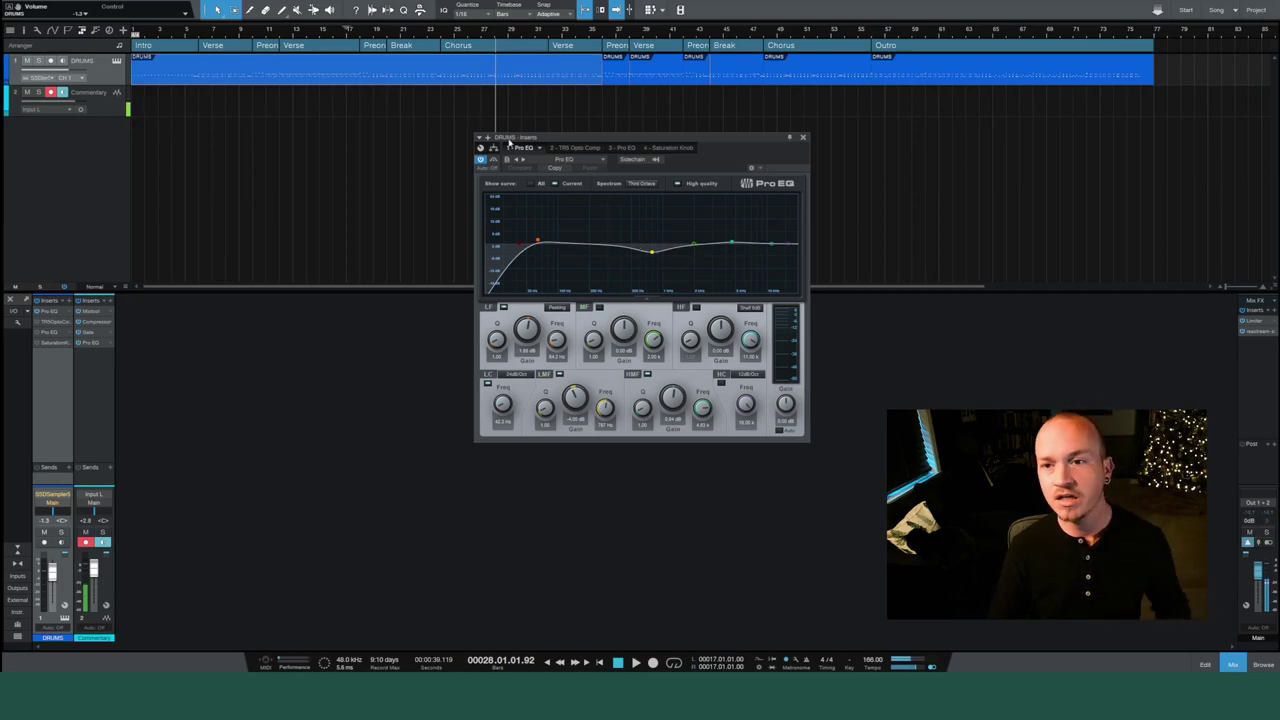
left_click(396, 46)
left_click(439, 35)
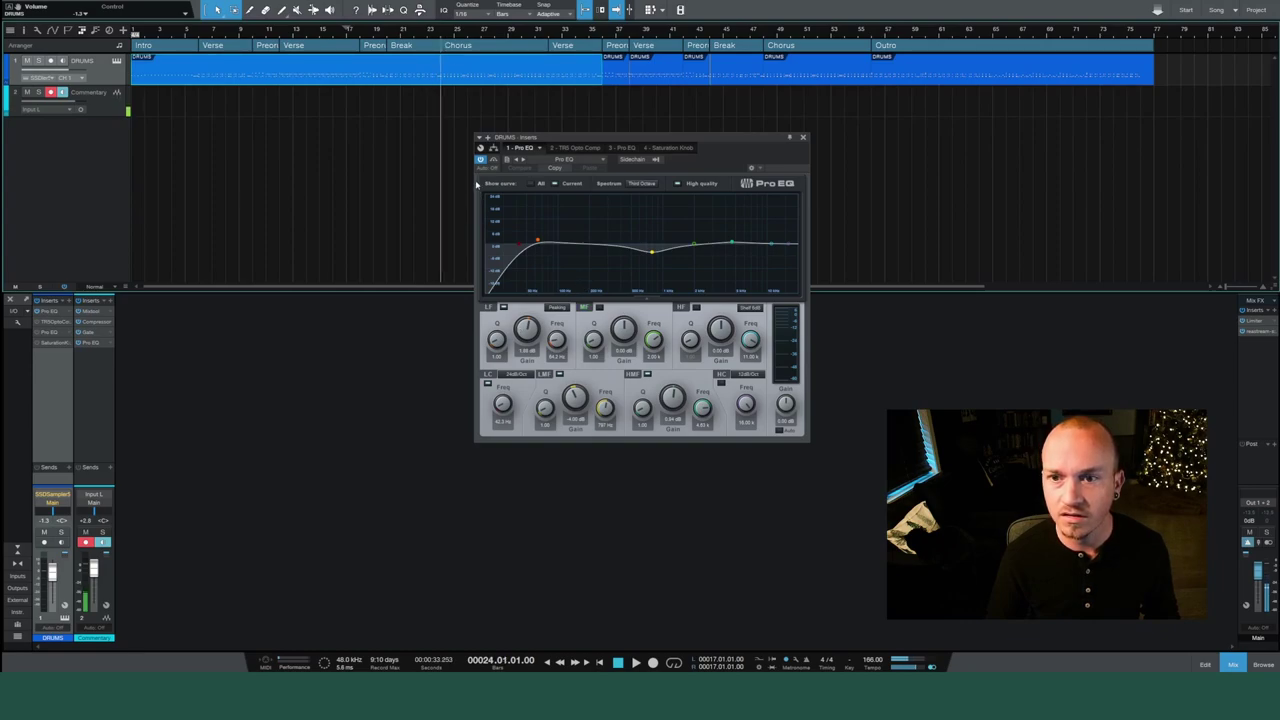
left_click(480, 161)
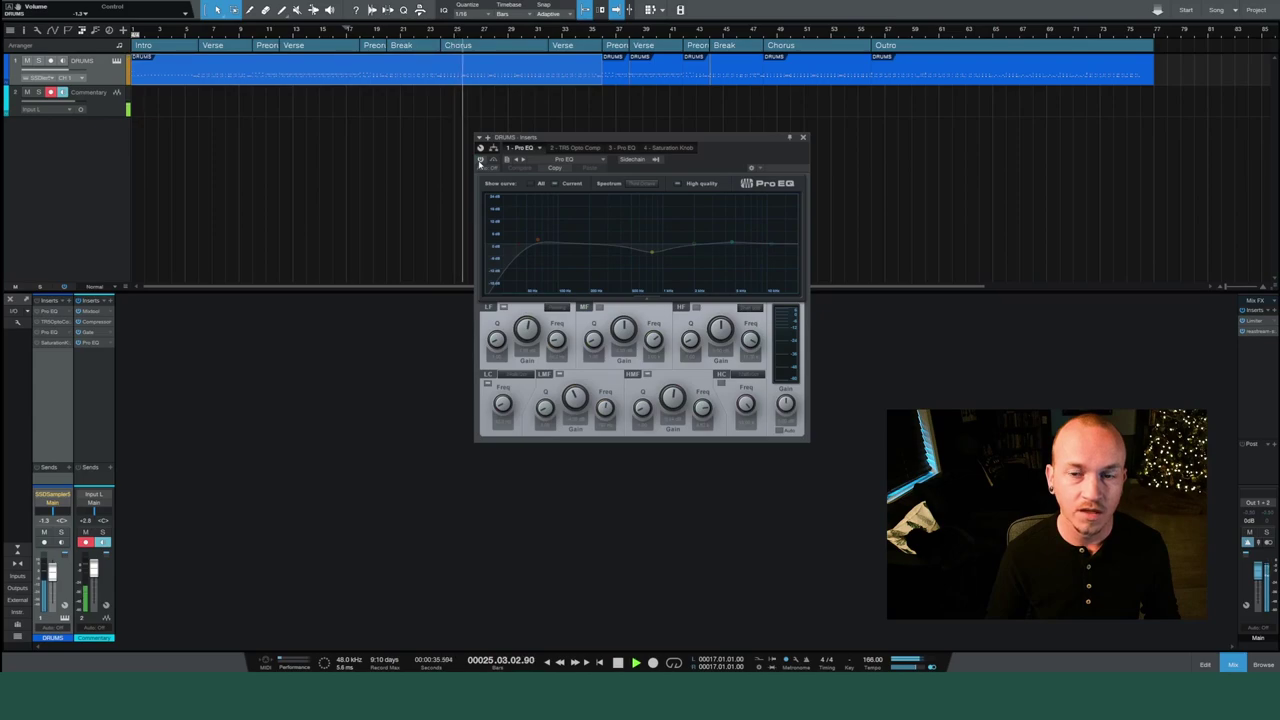
left_click(480, 161)
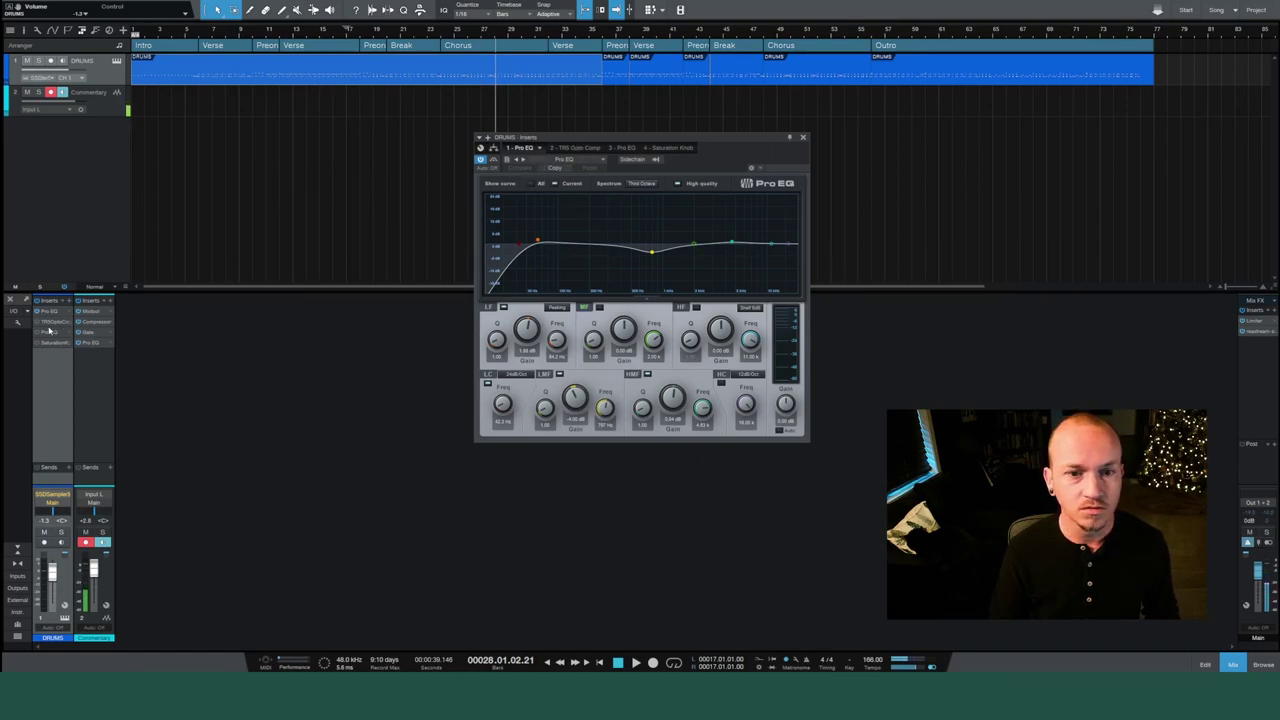
key("space")
Show the TR5 Opto Comp insert and switch it on and off to compare the drums.
left_click(566, 147)
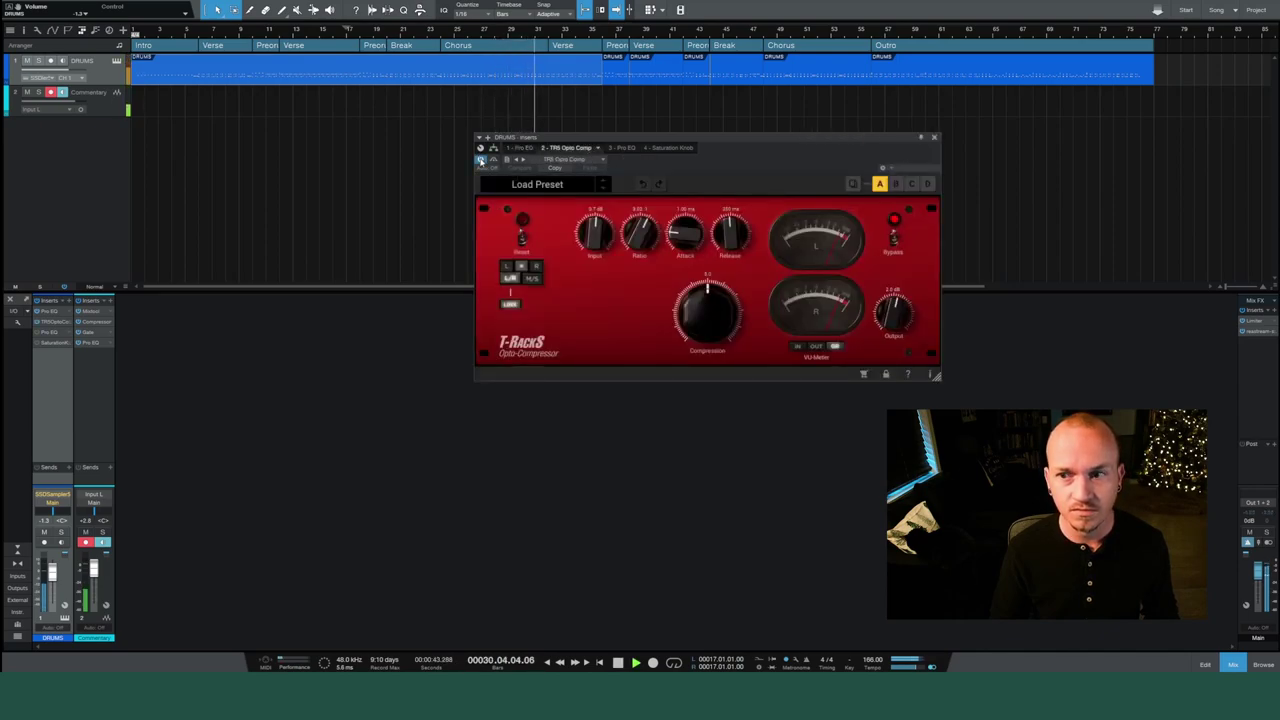
left_click(481, 160)
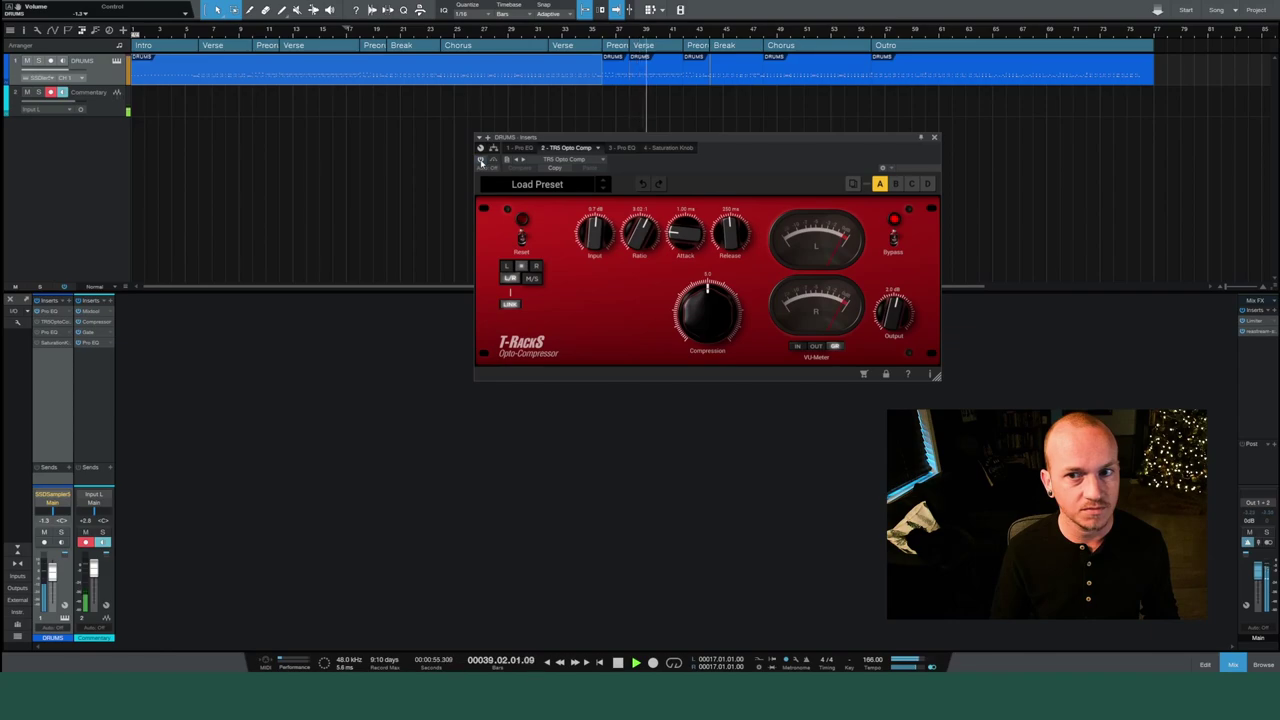
left_click(481, 161)
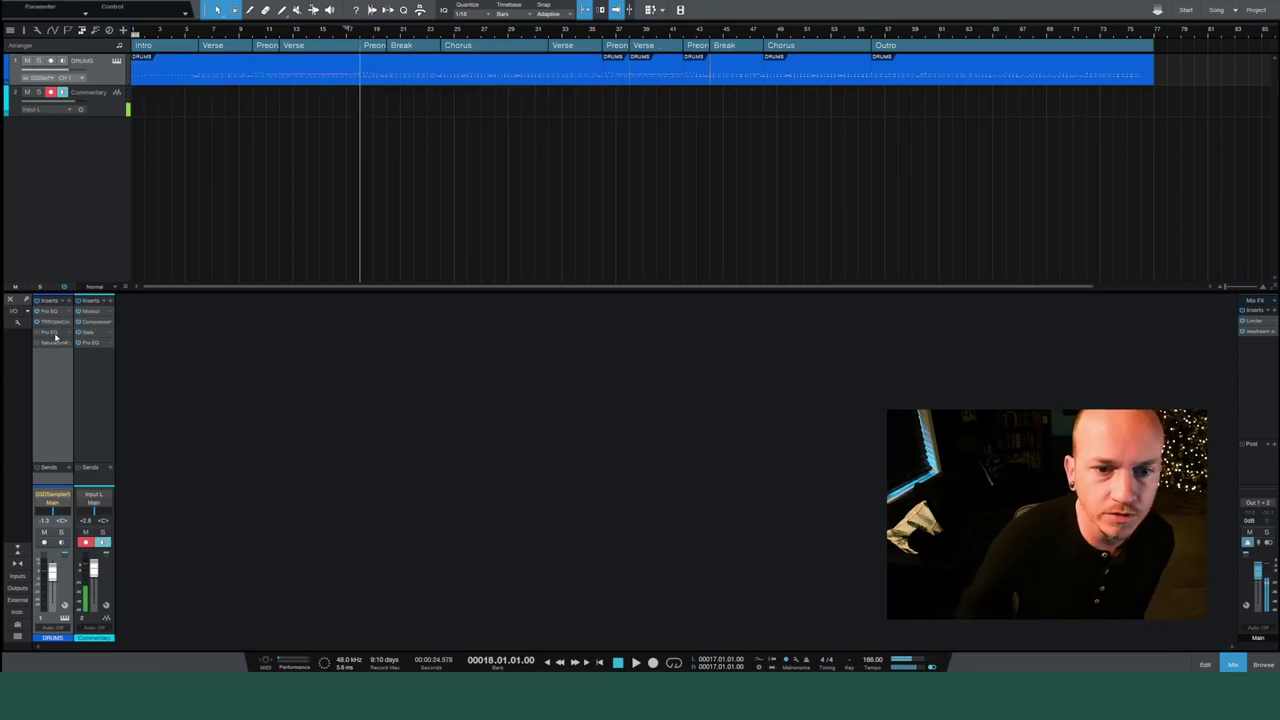
Activate the DRUMS third-insert Pro EQ, A/B its bypass, and park the playhead at bar 18.
double_click(55, 334)
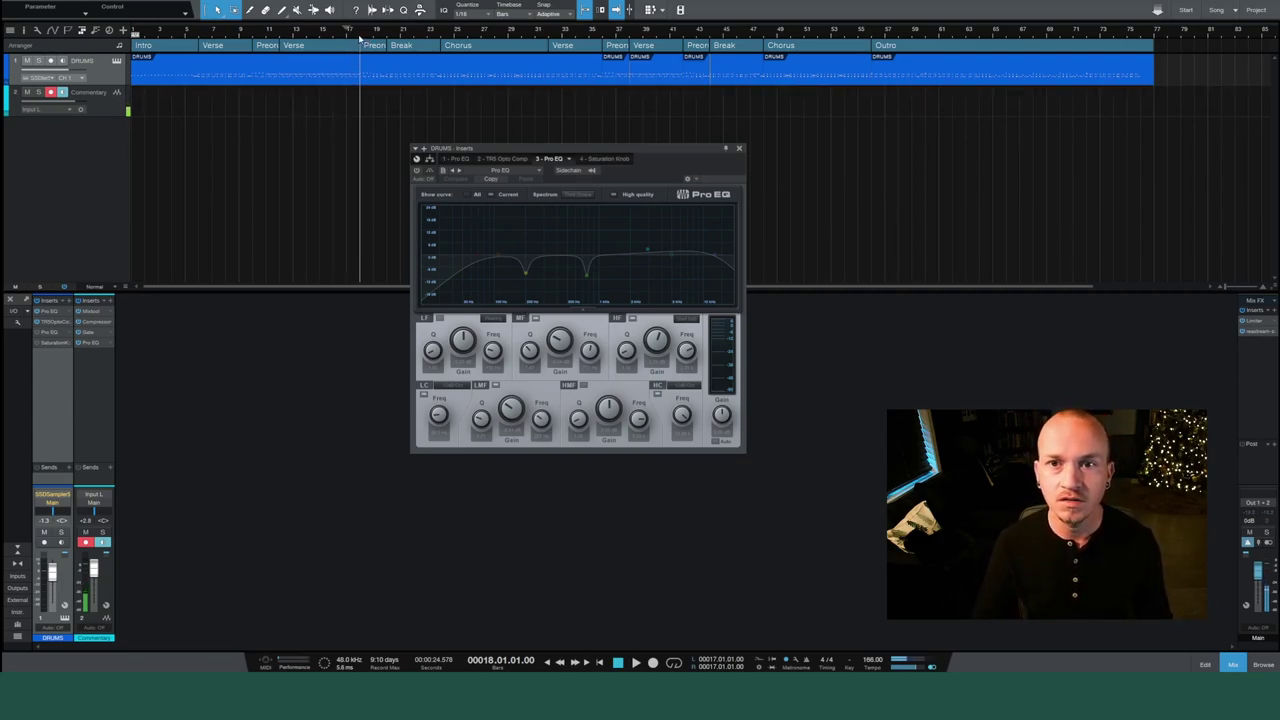
key("space")
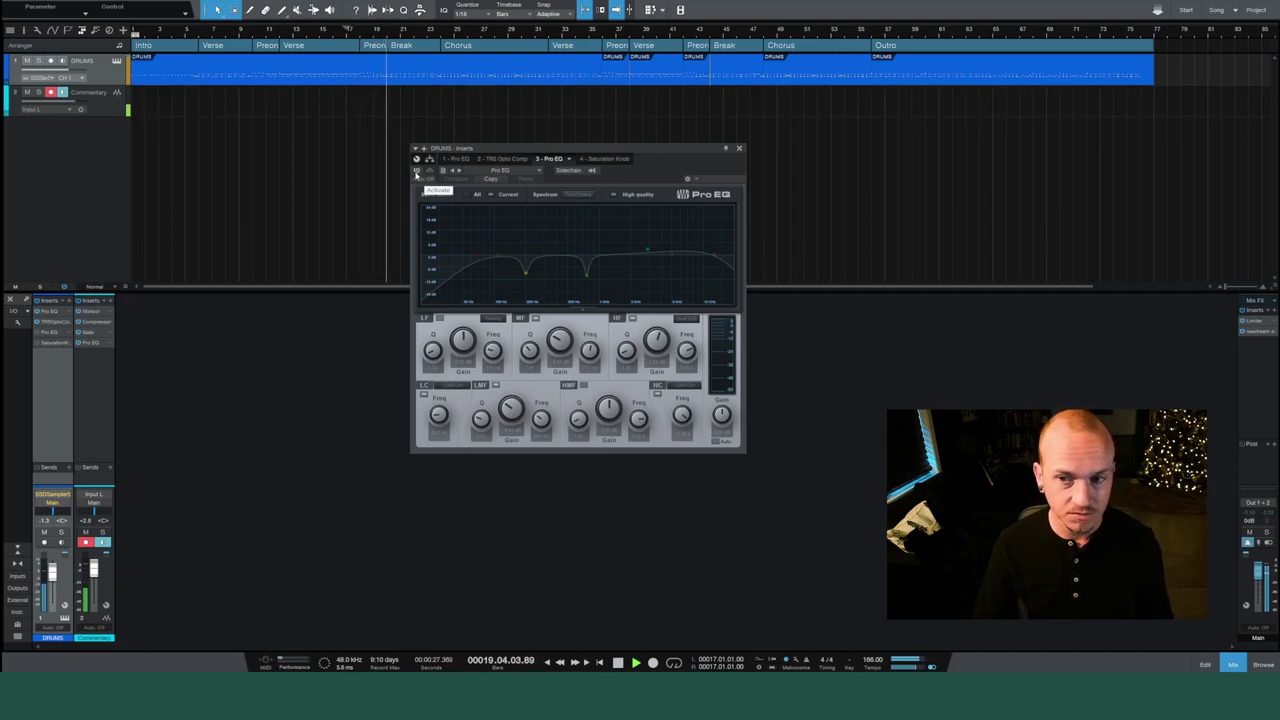
left_click(417, 172)
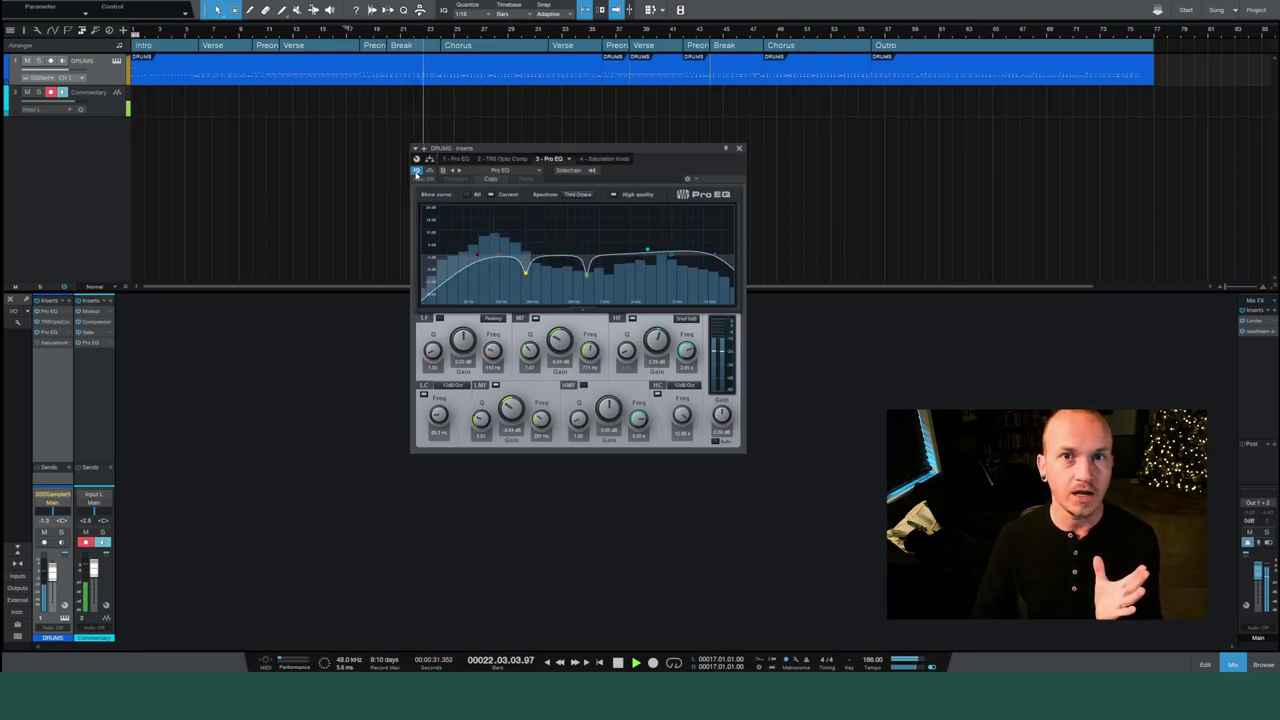
left_click(417, 172)
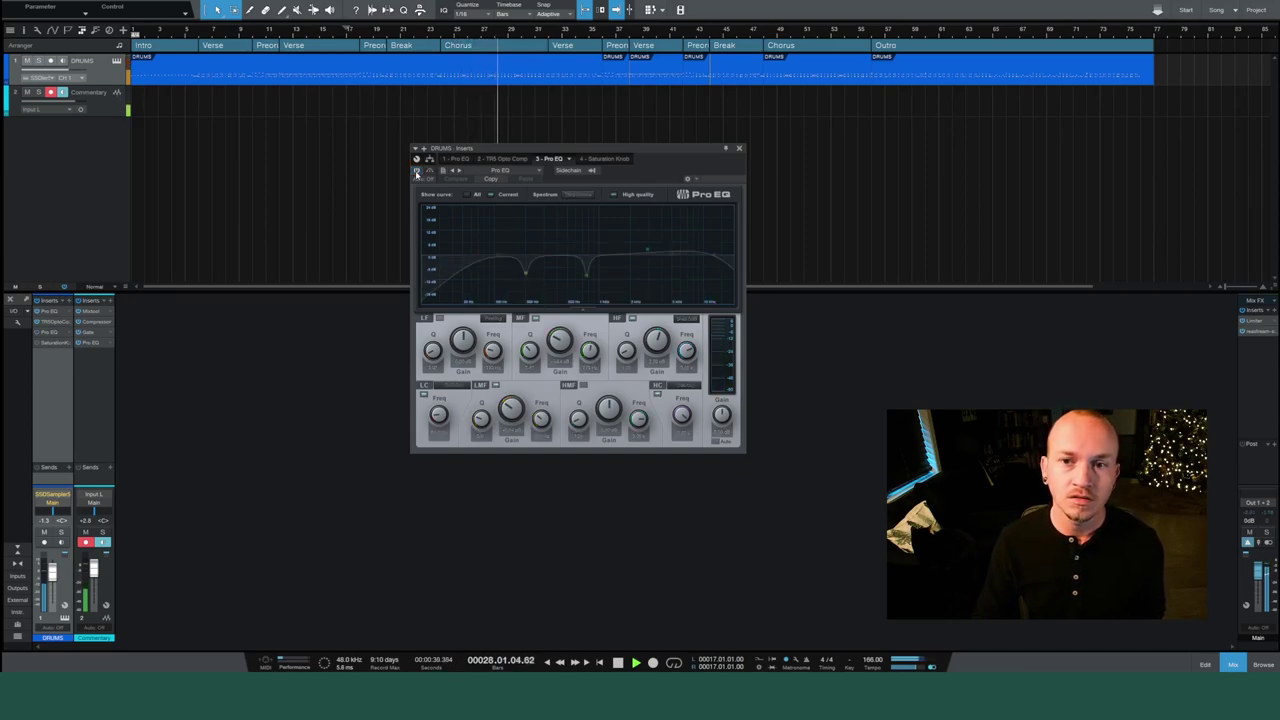
left_click(417, 172)
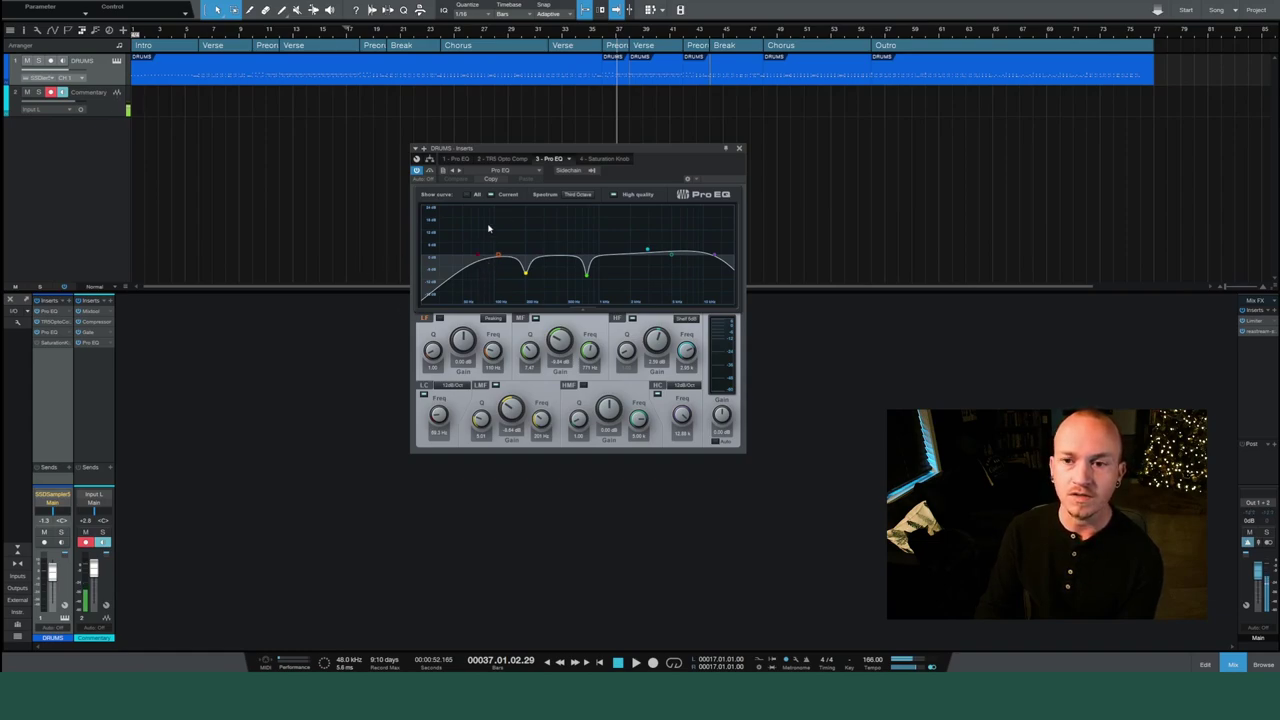
left_click(390, 33)
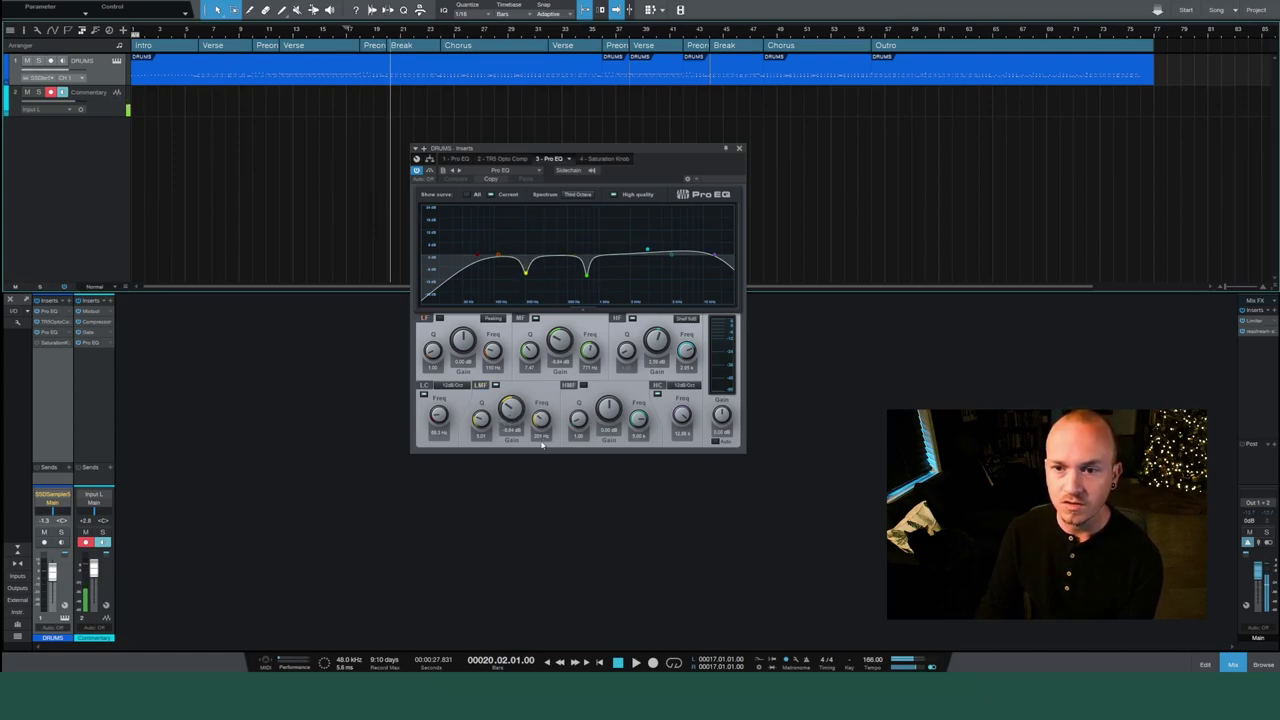
left_click(364, 37)
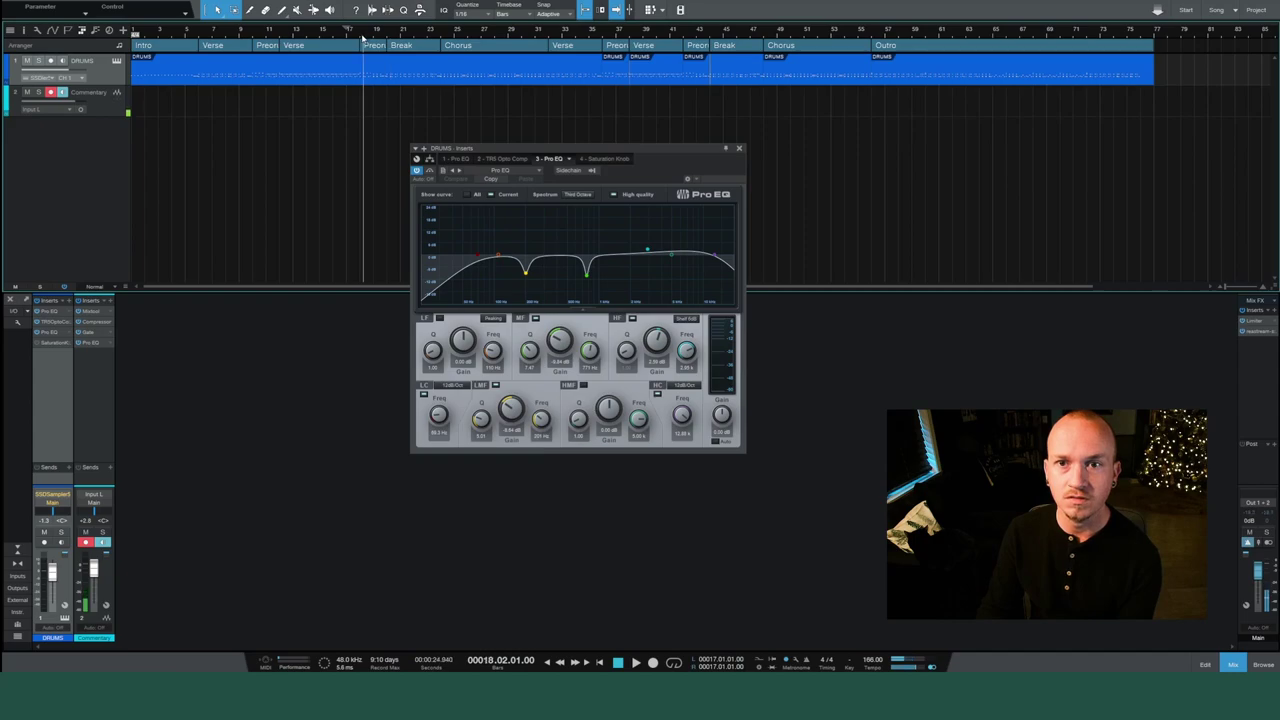
left_click(360, 37)
Sweep the Pro EQ into a deep low-mid notch and a mid cut of about -12 dB.
key("space")
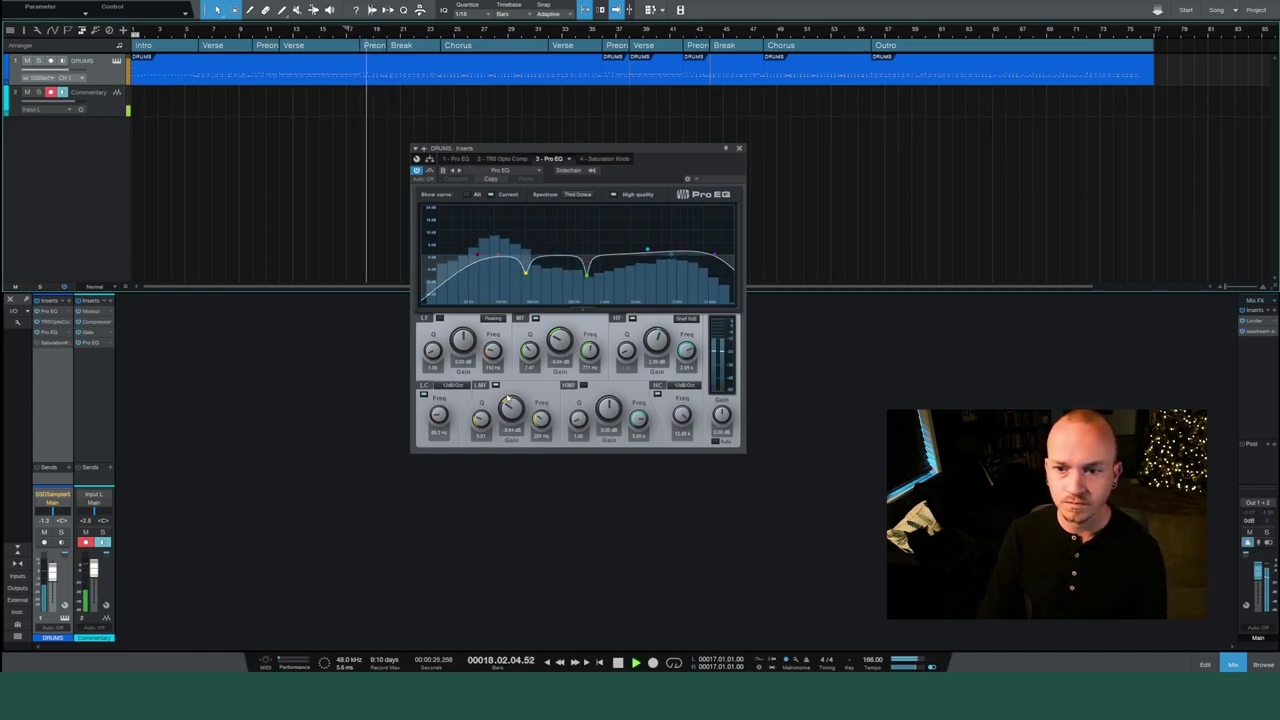
left_click_drag(525, 269, 525, 212)
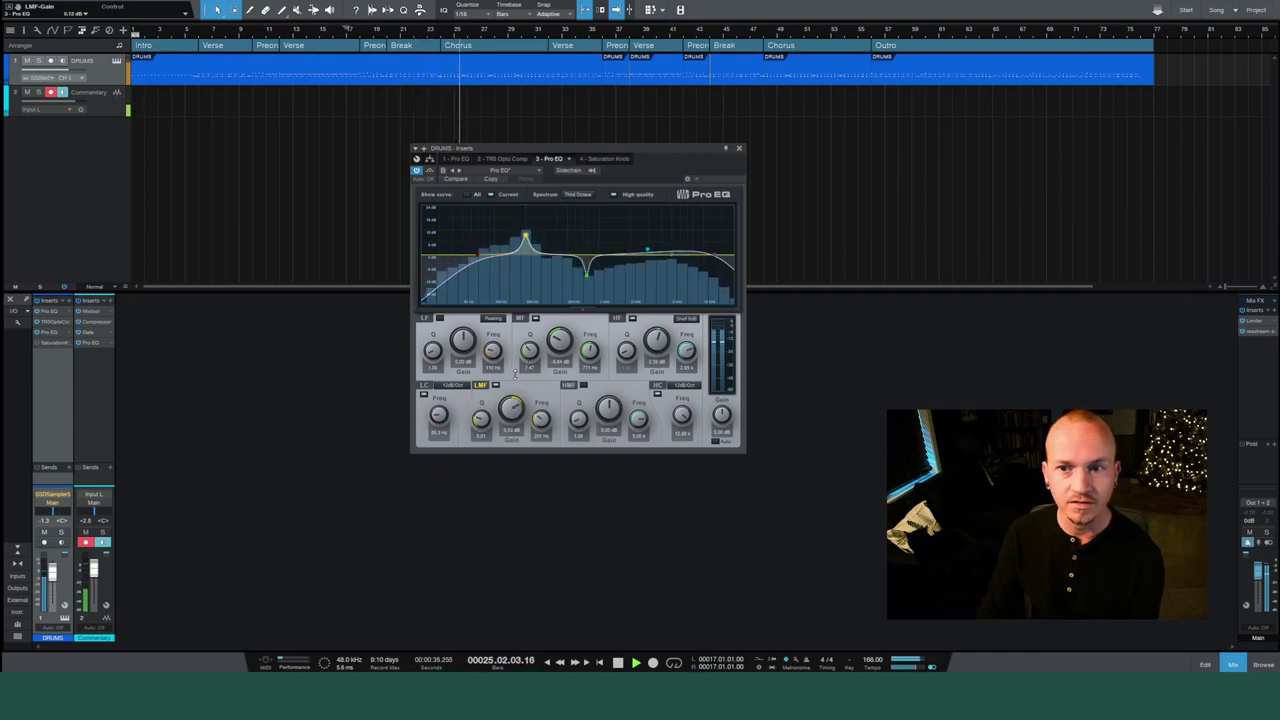
left_click_drag(510, 402, 499, 398)
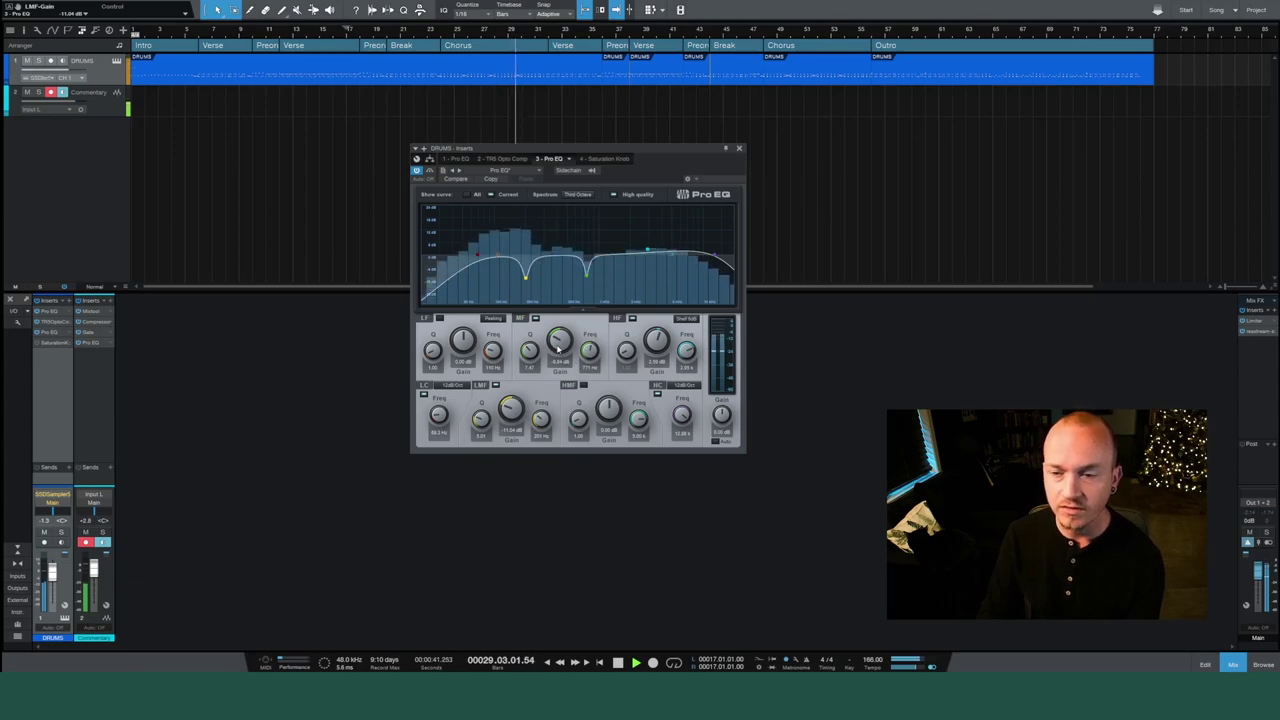
left_click_drag(557, 347, 578, 305)
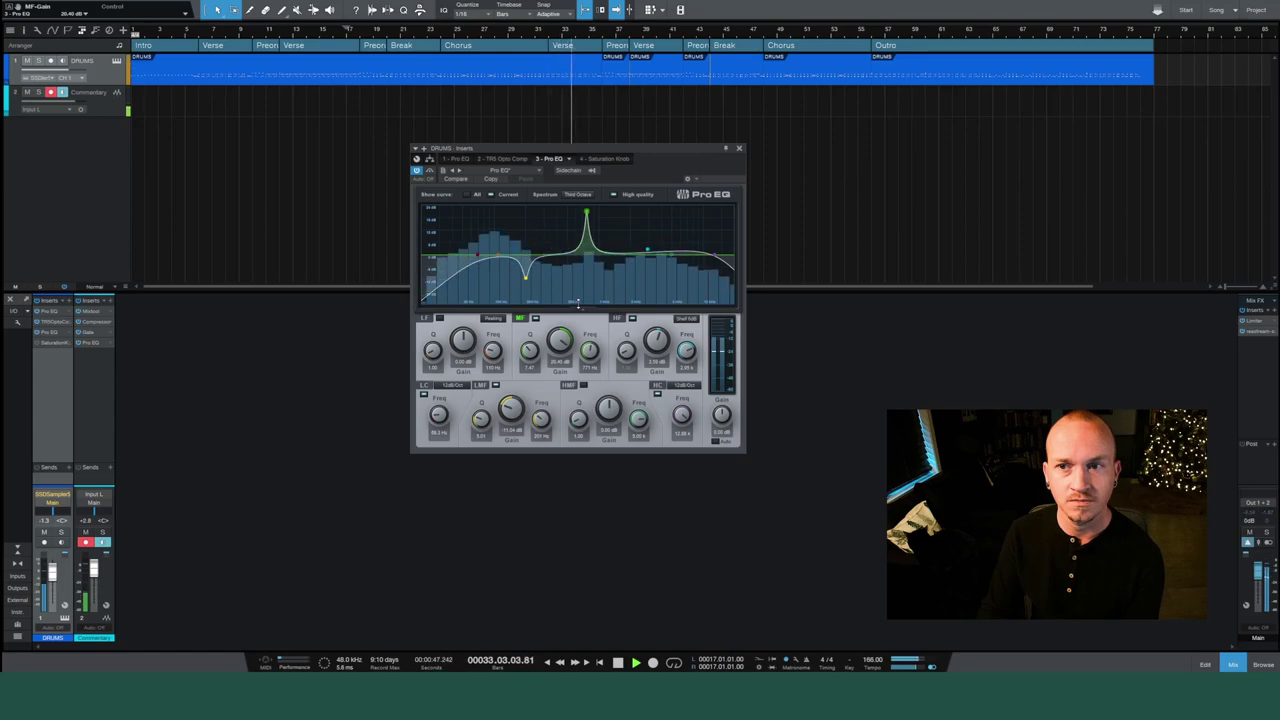
left_click_drag(578, 305, 533, 329)
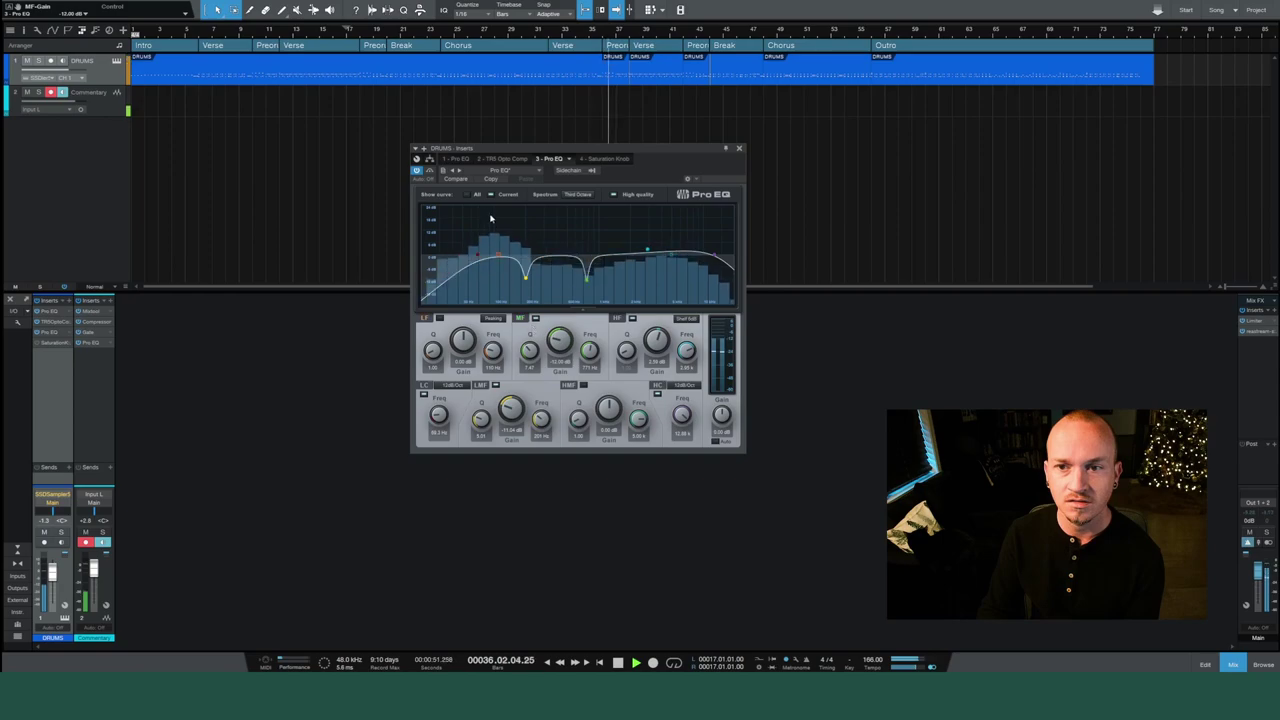
A/B the whole EQ, then its low cut and high cut, leaving all active, and stop.
left_click(418, 172)
left_click(418, 172)
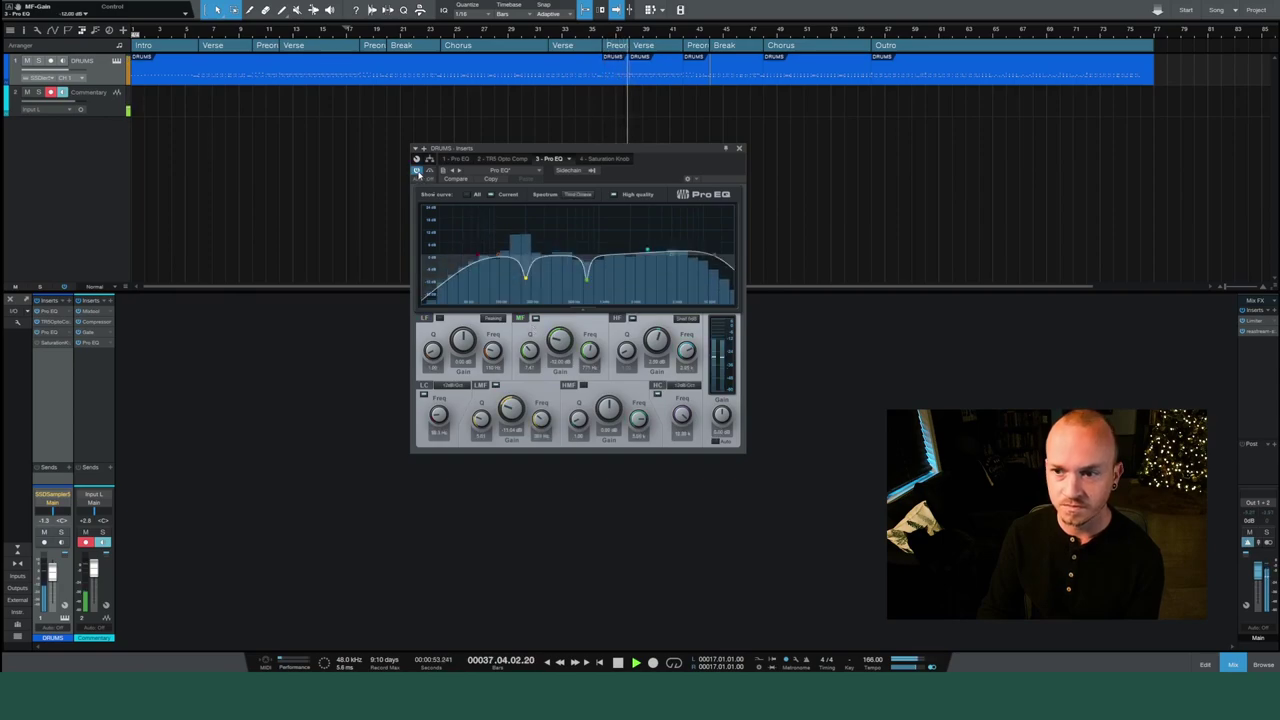
left_click(425, 394)
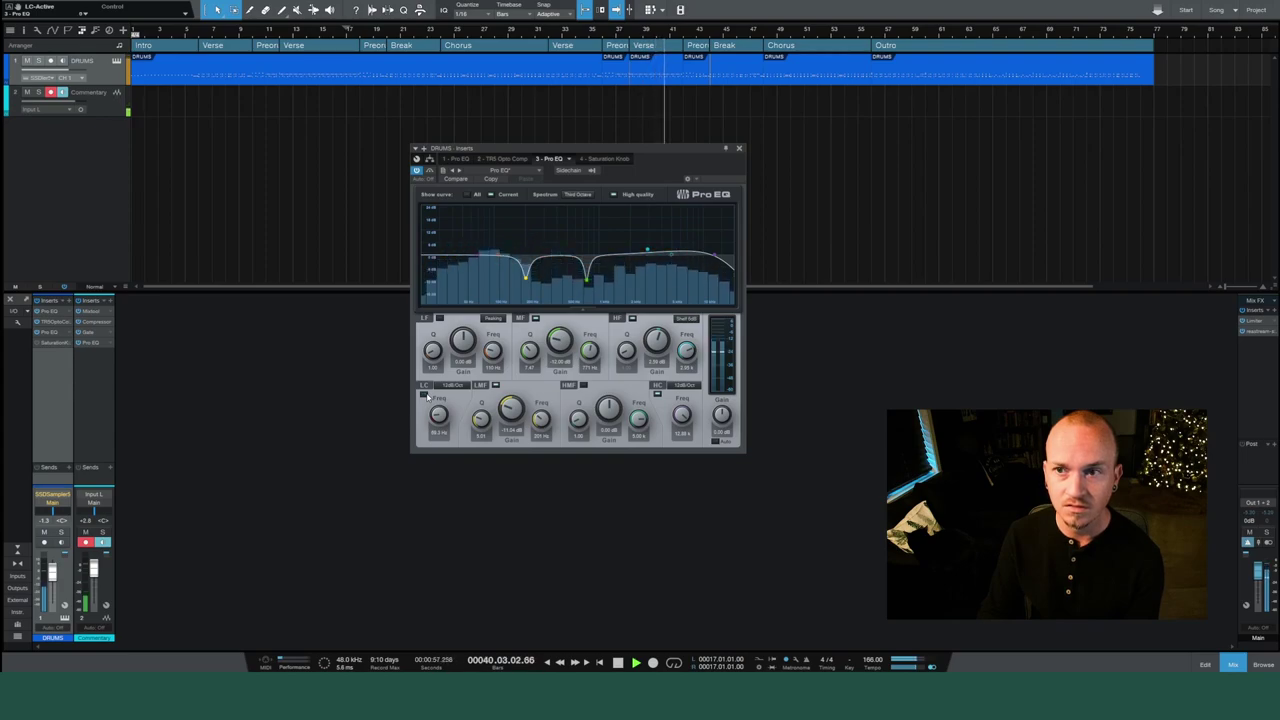
left_click(425, 394)
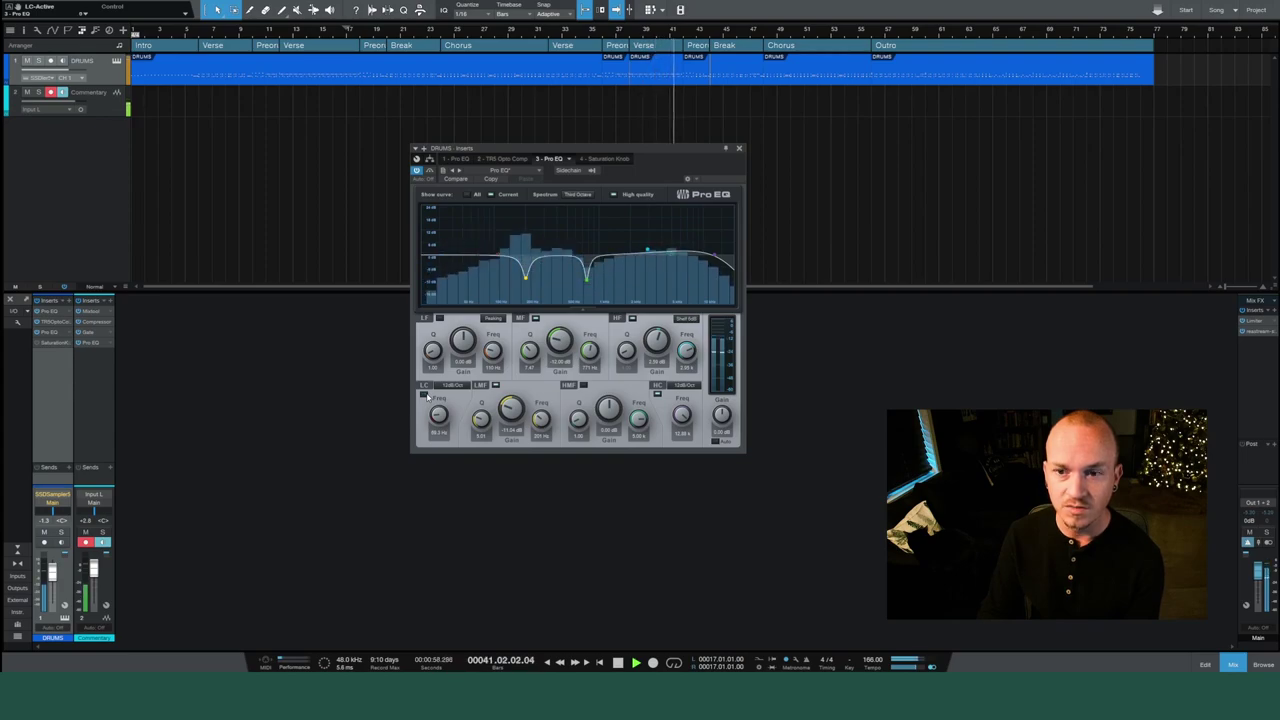
left_click(658, 393)
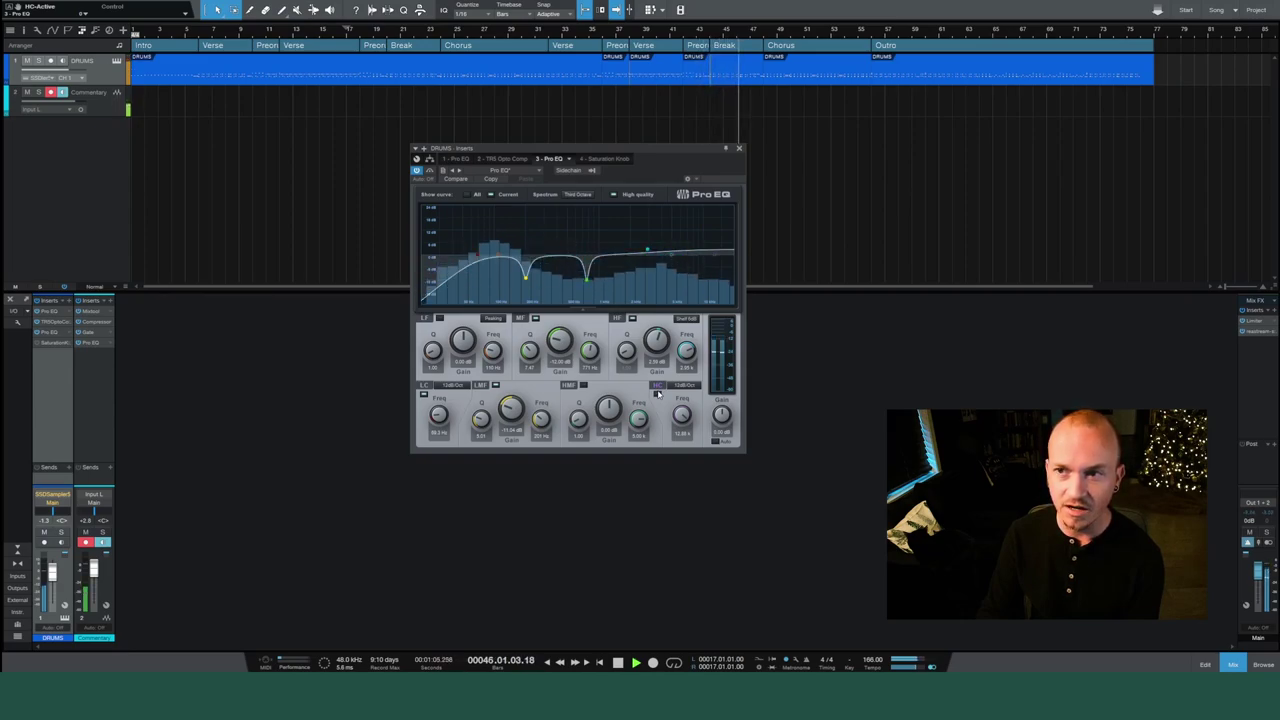
left_click(657, 392)
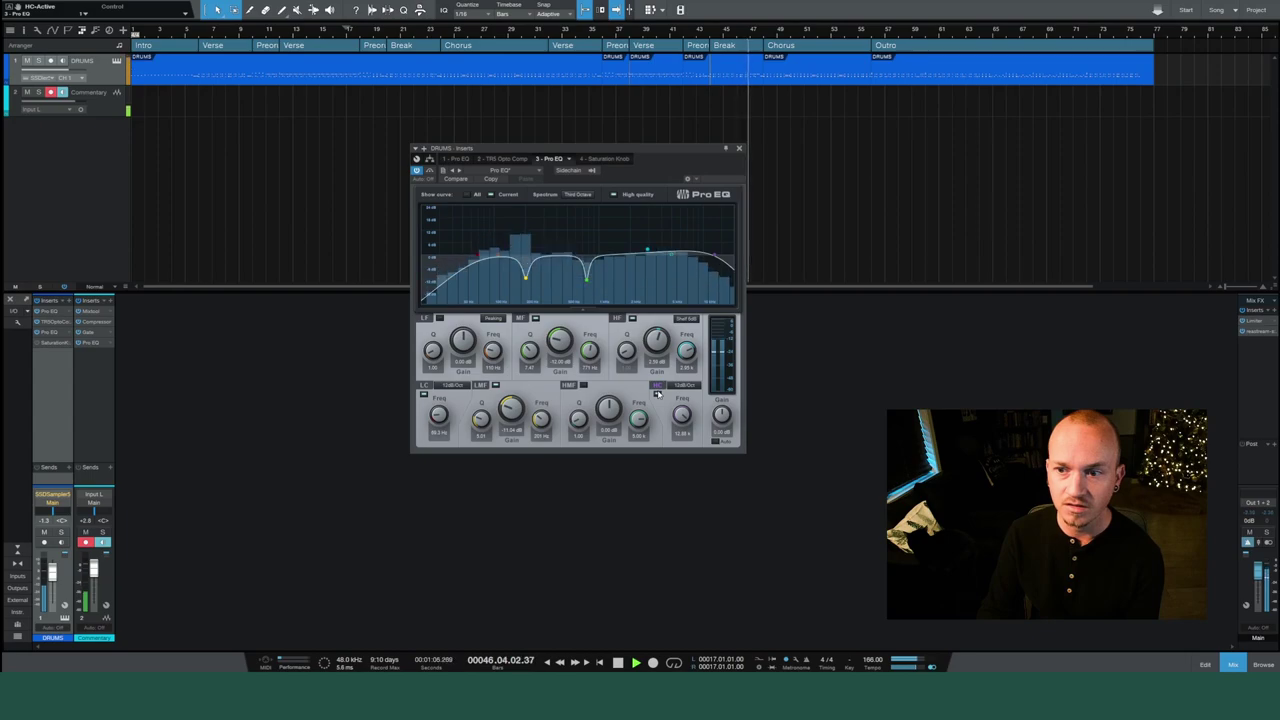
key("space")
Show the '4 - Saturation Knob' plugin on DRUMS and play the drums through it.
left_click(608, 161)
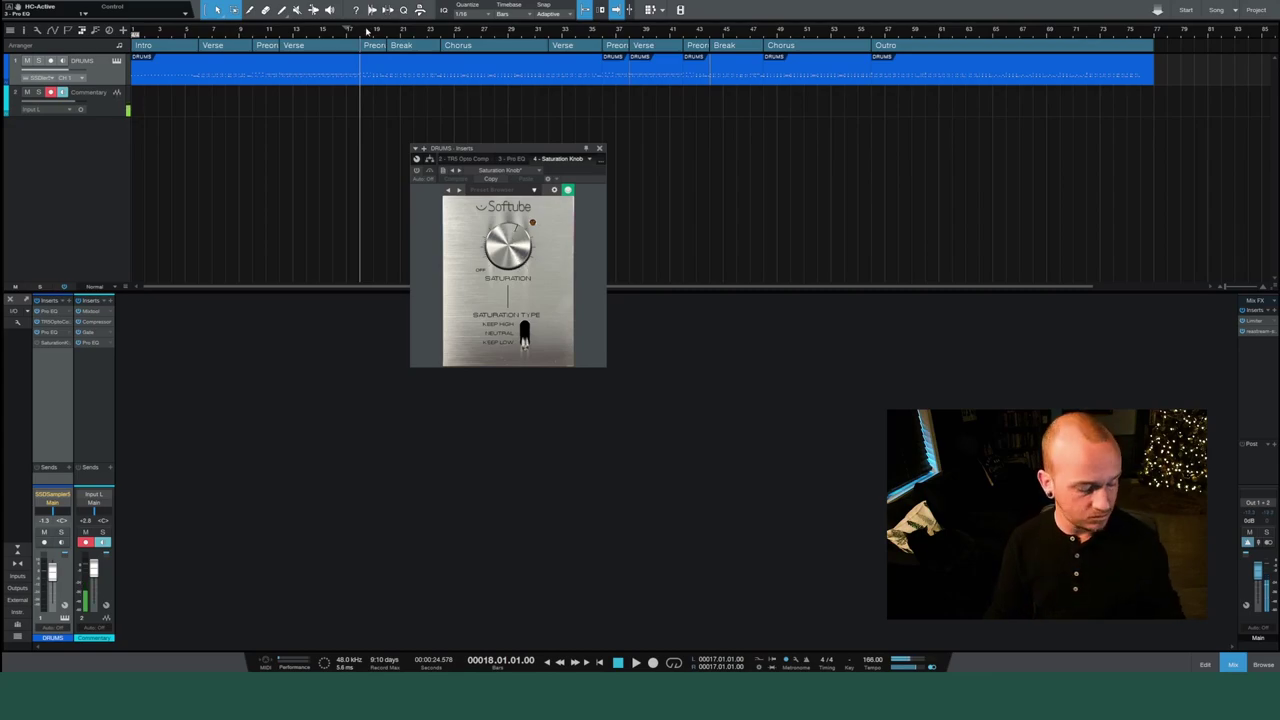
key("space")
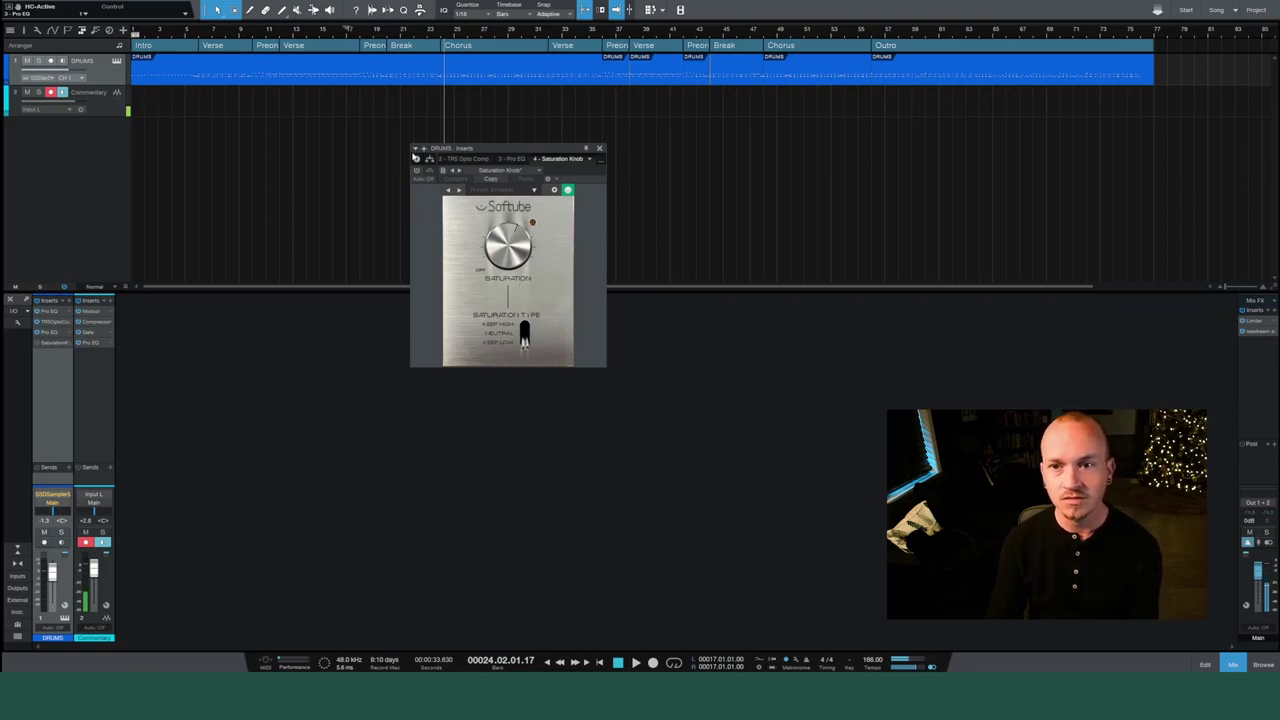
Bypass the saturation and play the drums from bar 18 to compare.
left_click(364, 31)
left_click(361, 33)
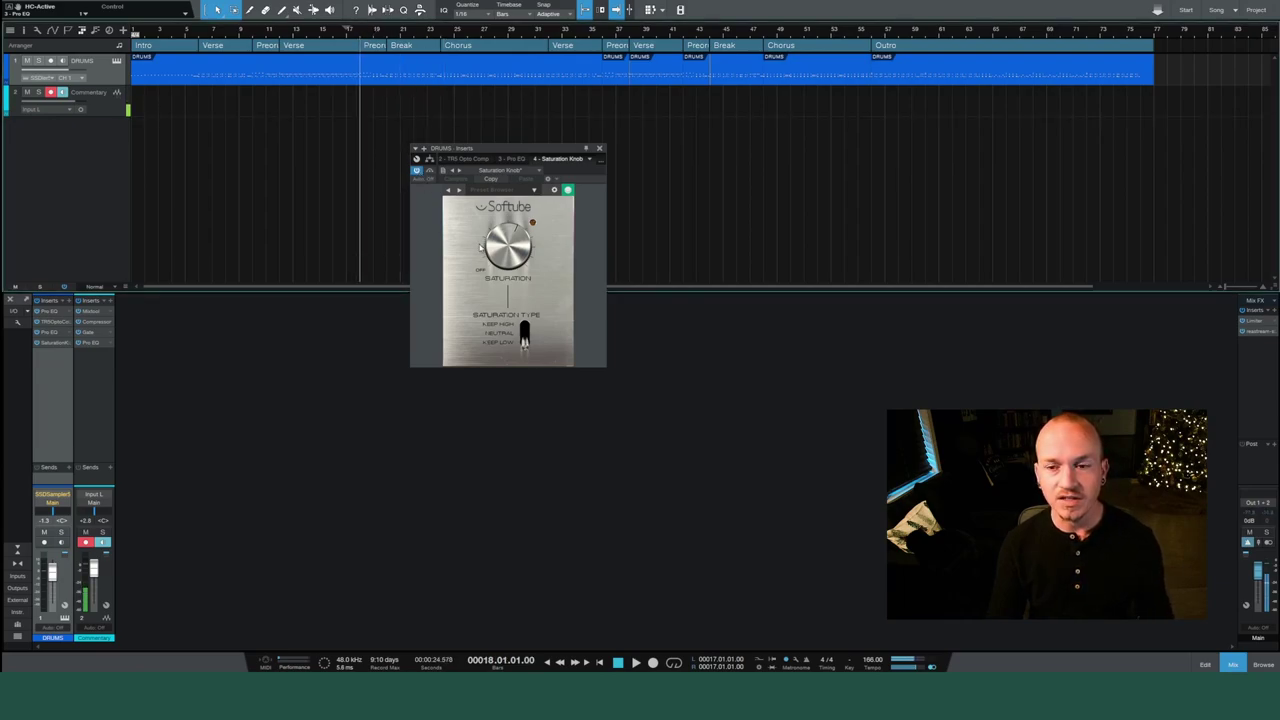
left_click(418, 172)
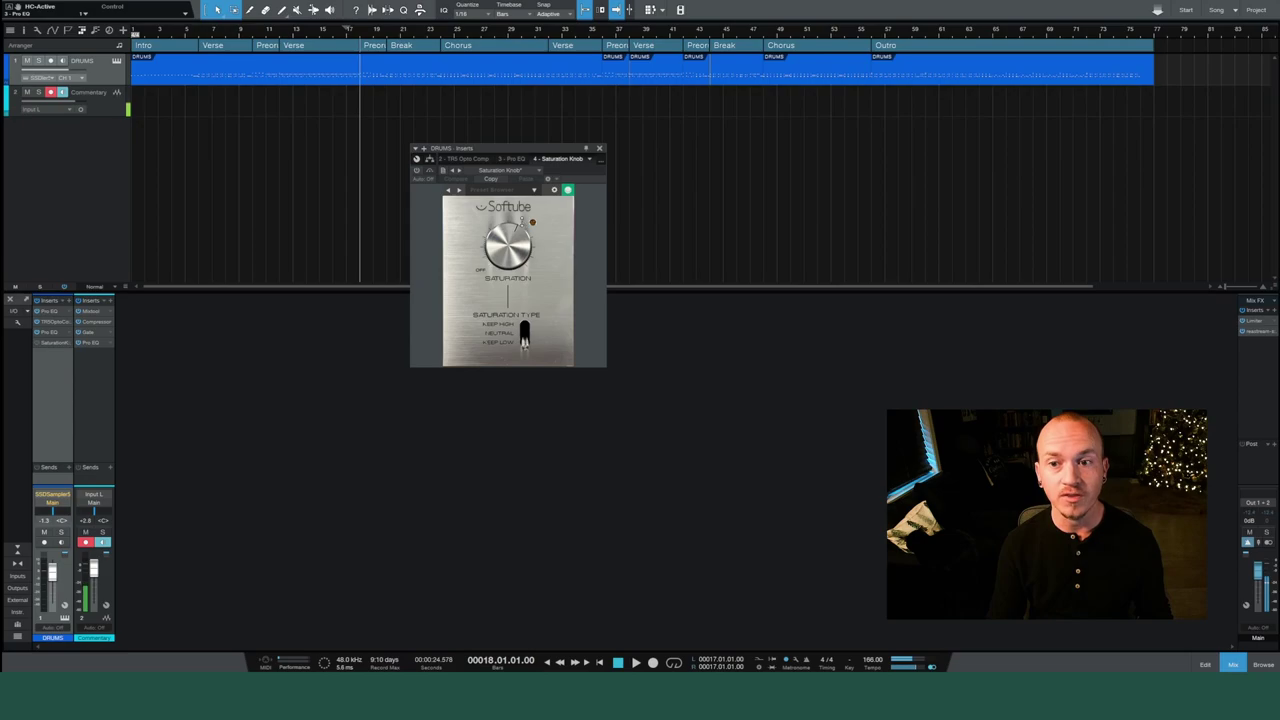
key("space")
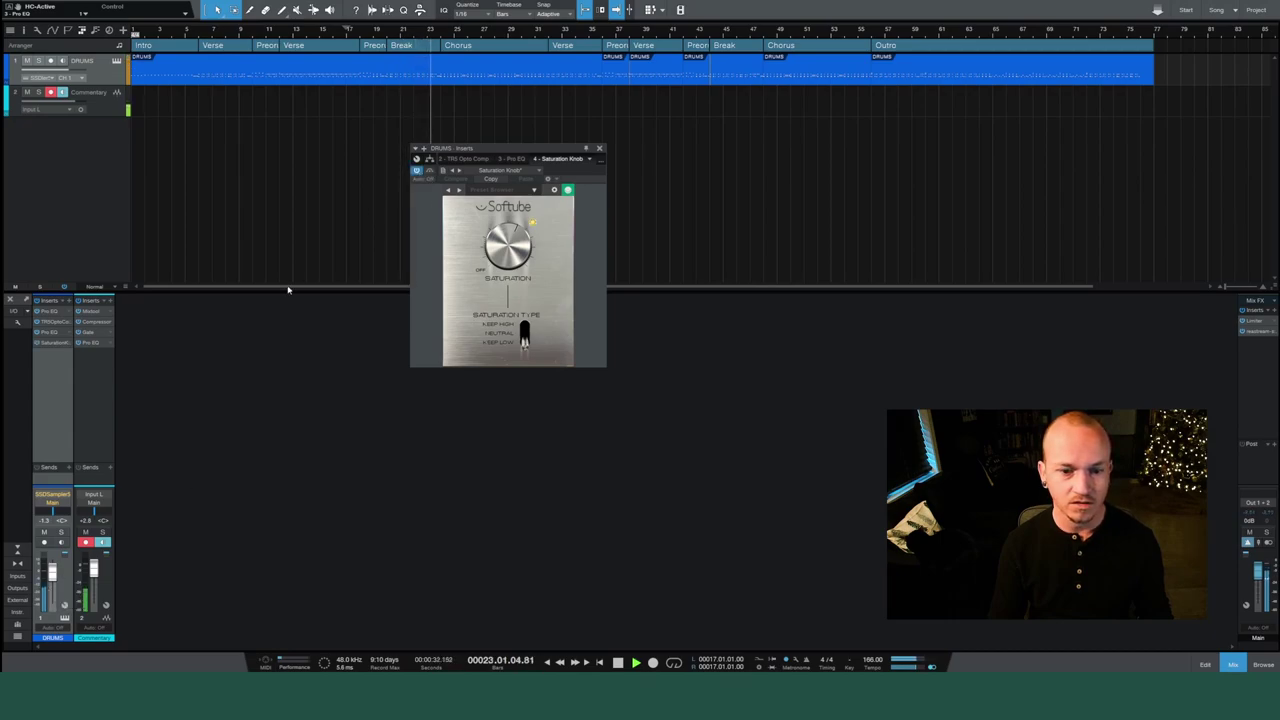
Lower the DRUMS fader to -3.4 dB, re-enable saturation, replay, and close the window.
mouse_move(52, 572)
left_mouse_down()
mouse_move(53, 590)
mouse_move(53, 576)
left_mouse_up()
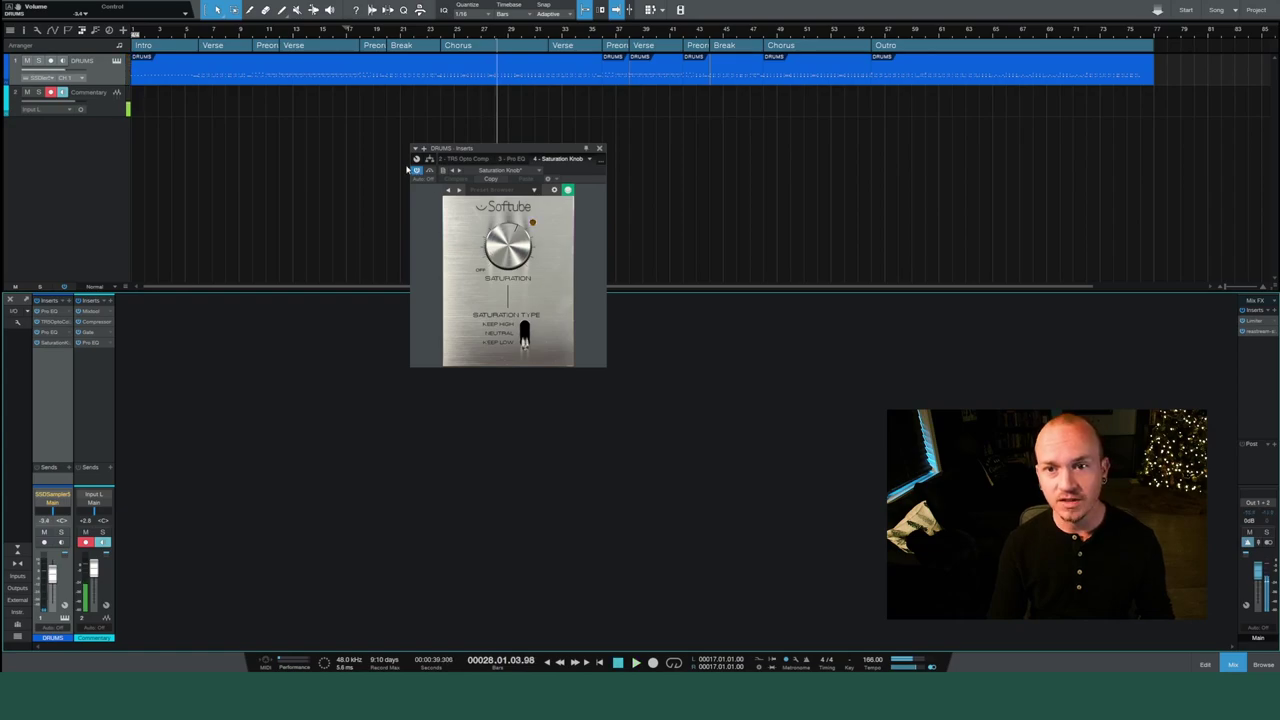
left_click(361, 35)
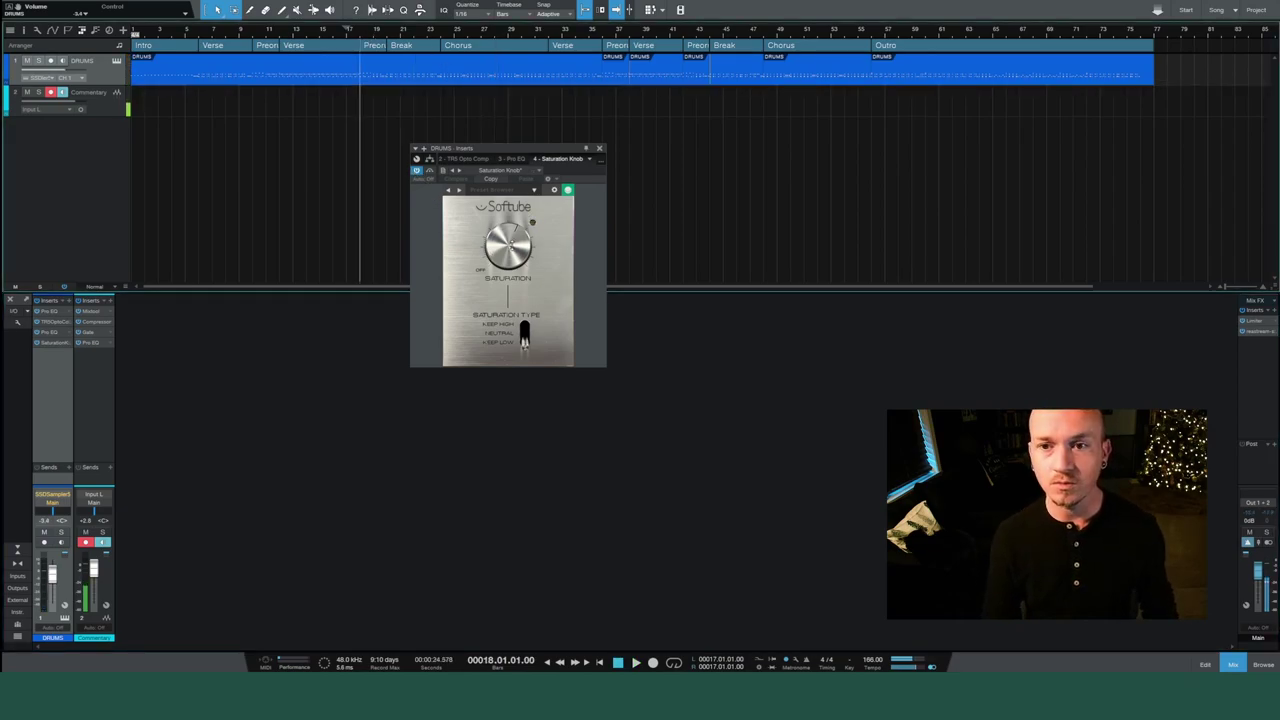
left_click(507, 243)
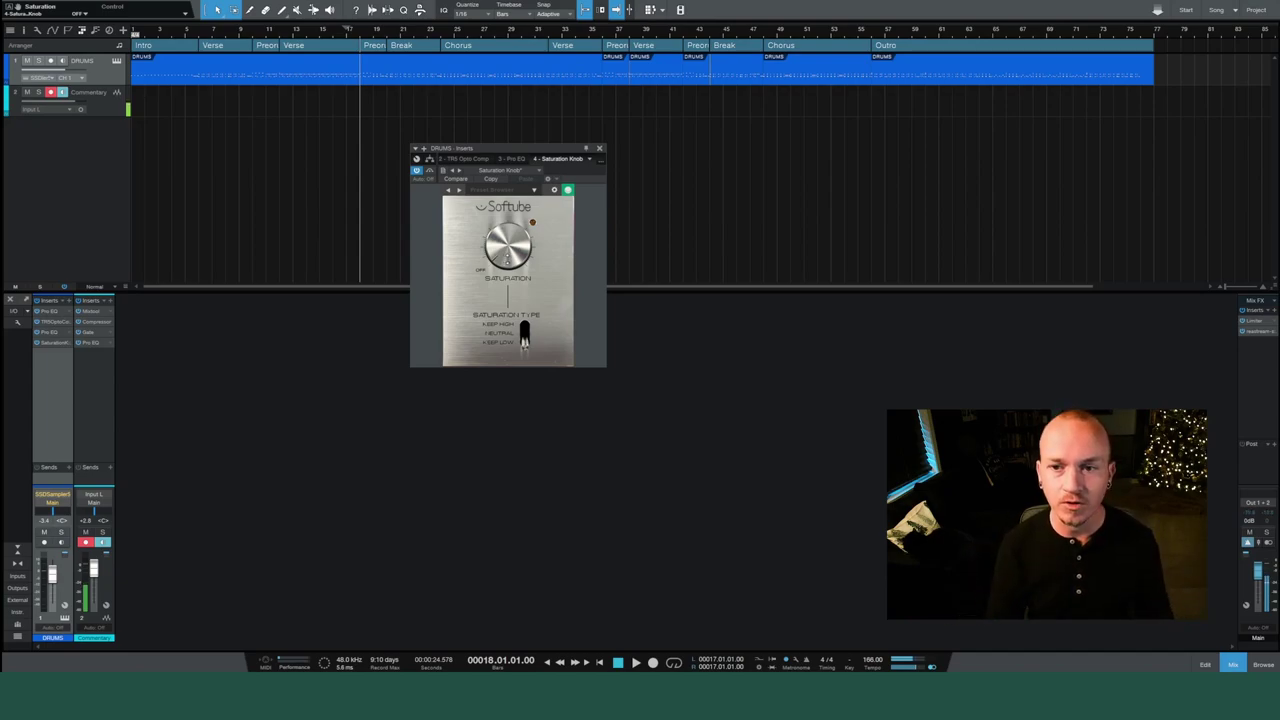
key("space")
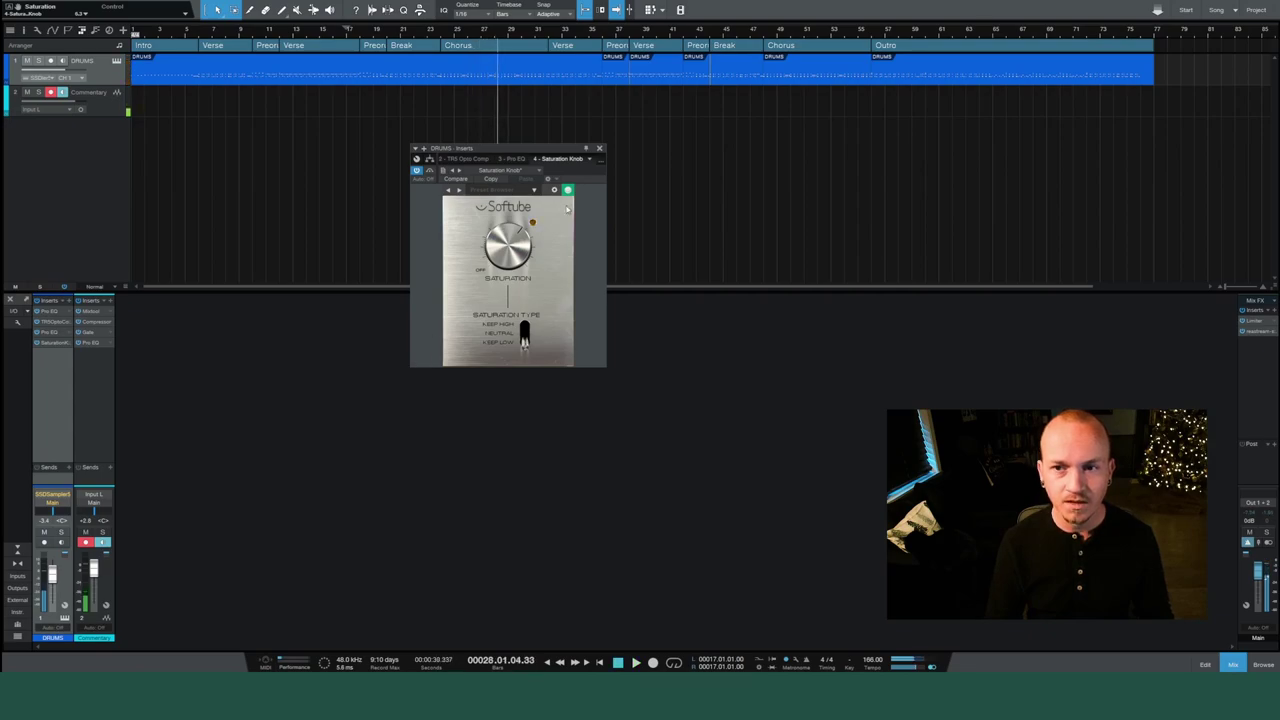
left_click(599, 149)
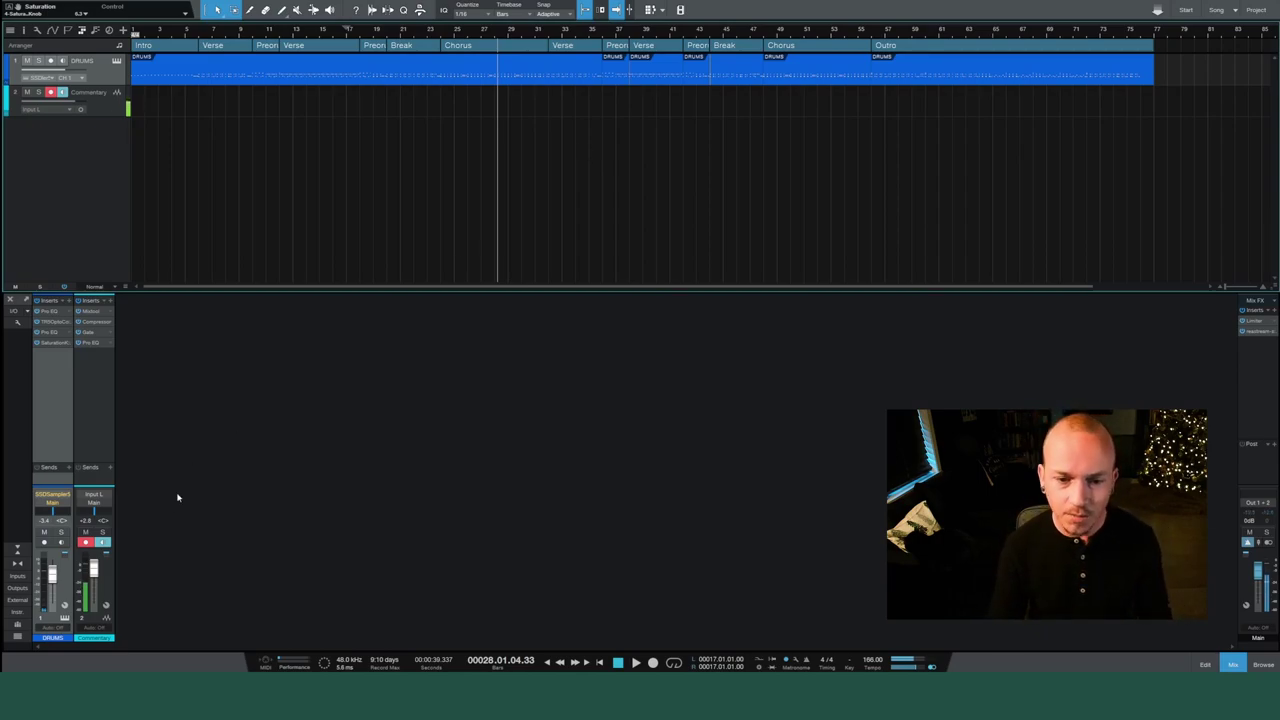
Return the playhead to bar 18 and add a mono audio track named BASS.
key("KP_0")
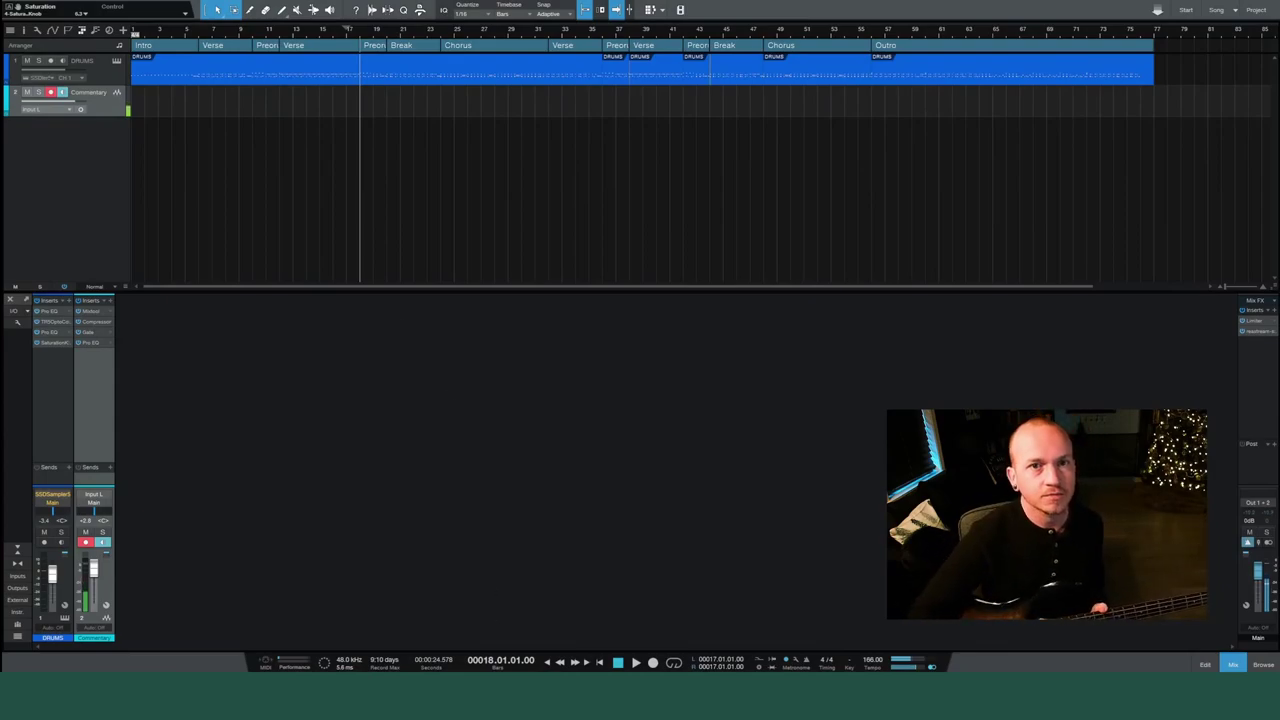
right_click(58, 3)
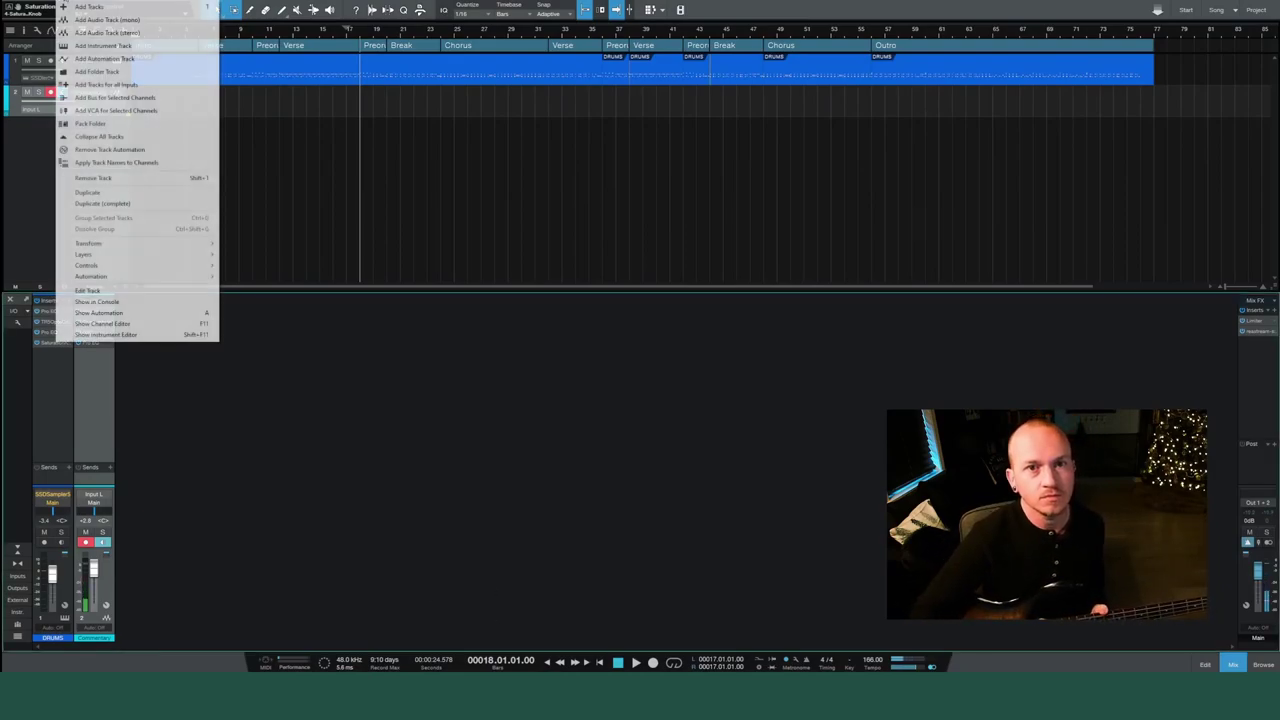
left_click(125, 21)
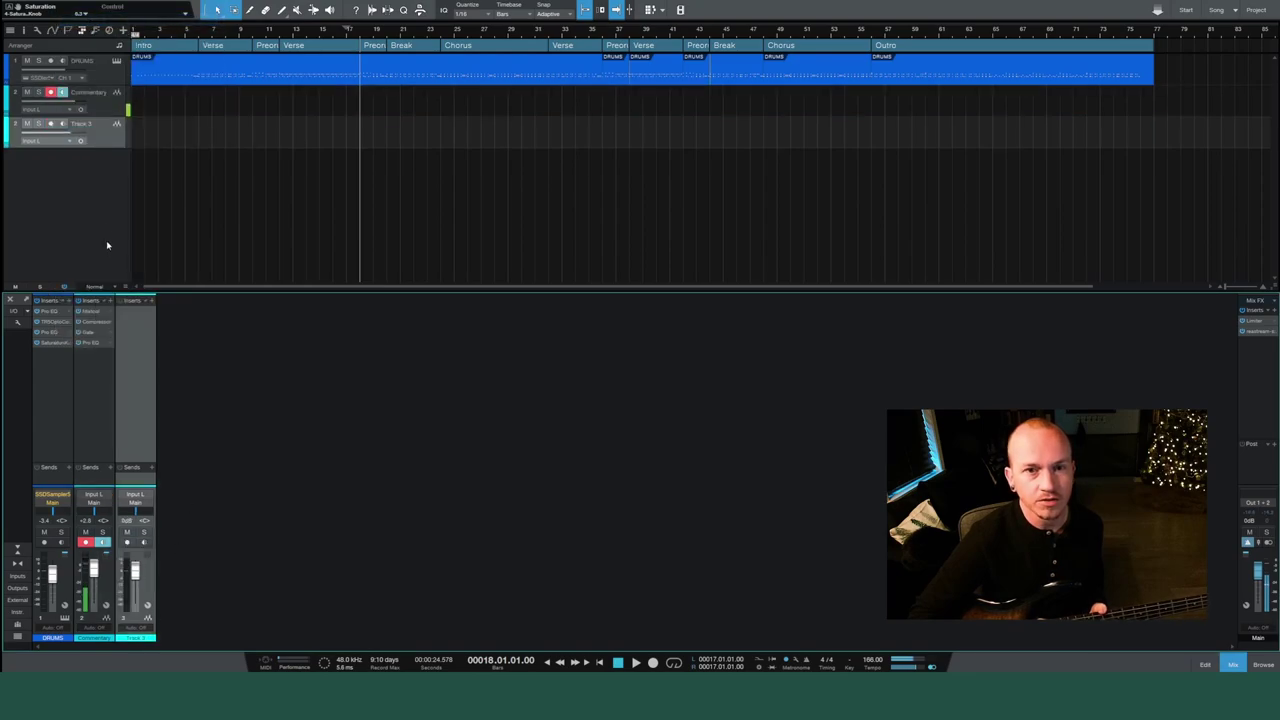
double_click(83, 124)
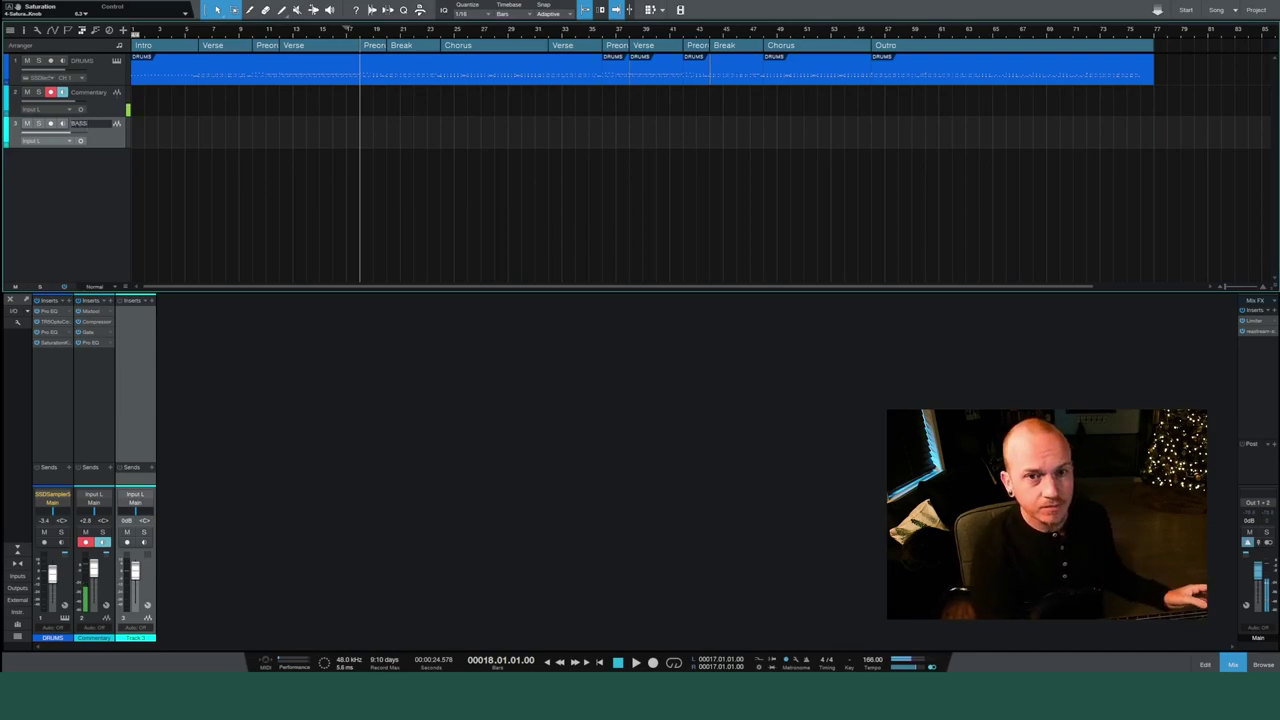
key("Return")
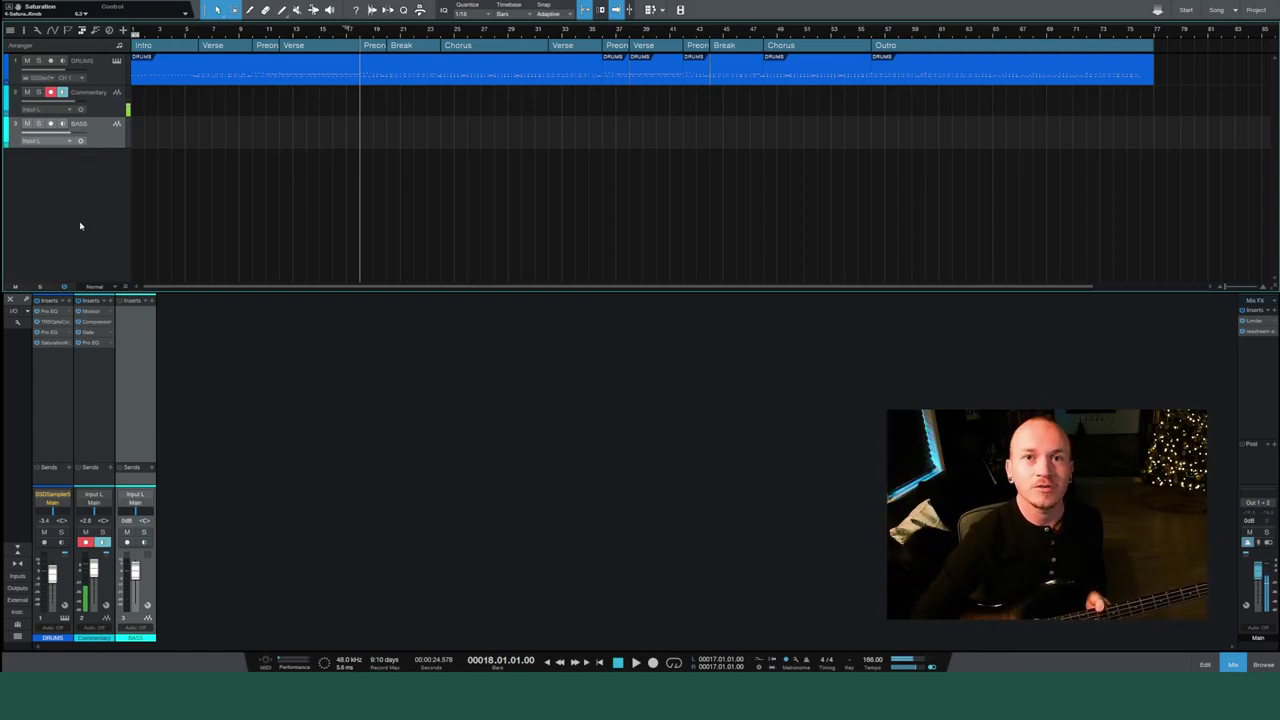
Move BASS above Commentary, set its input to Input R, arm it, and set volume -4.4 dB.
left_click_drag(100, 141, 100, 103)
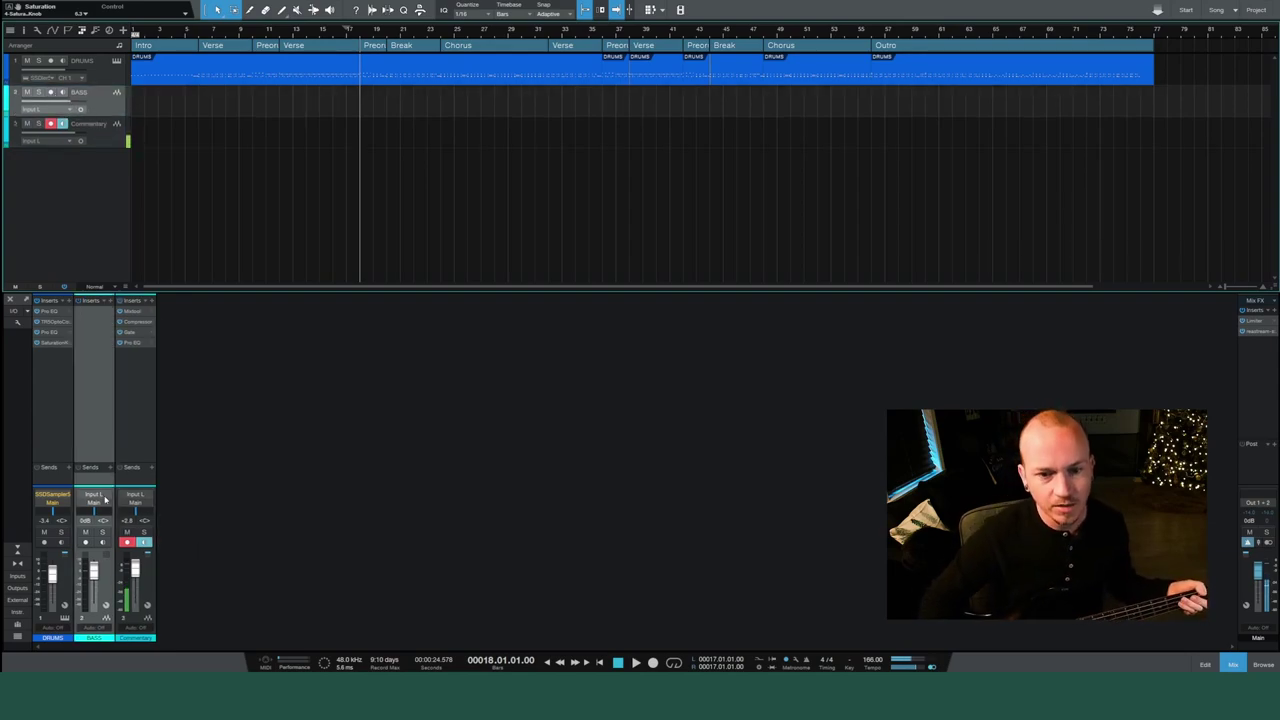
left_click(99, 499)
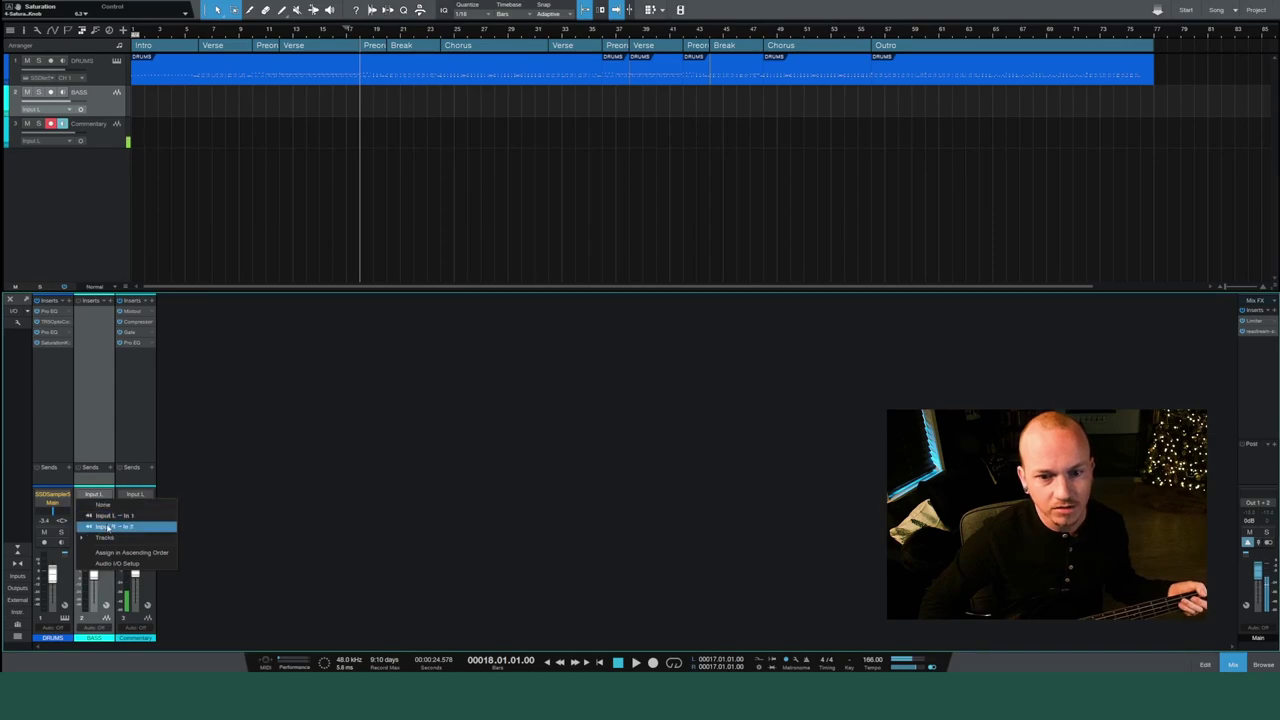
left_click(107, 529)
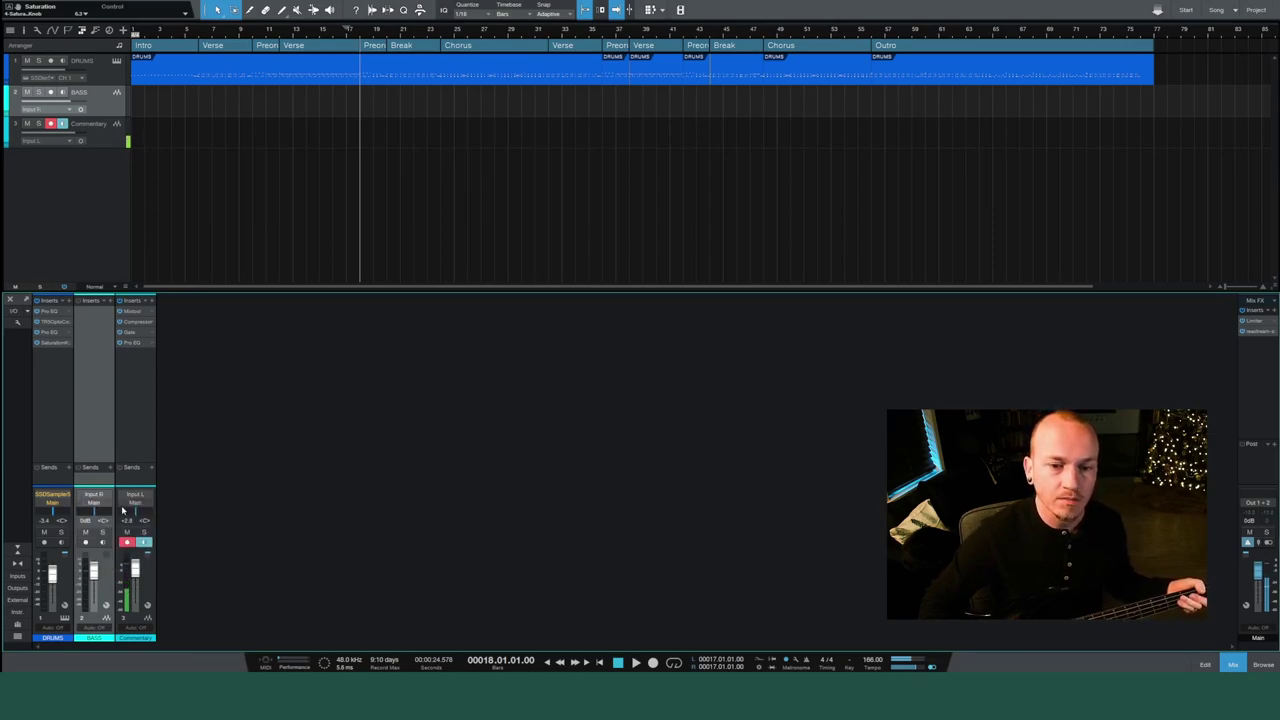
left_click(50, 92)
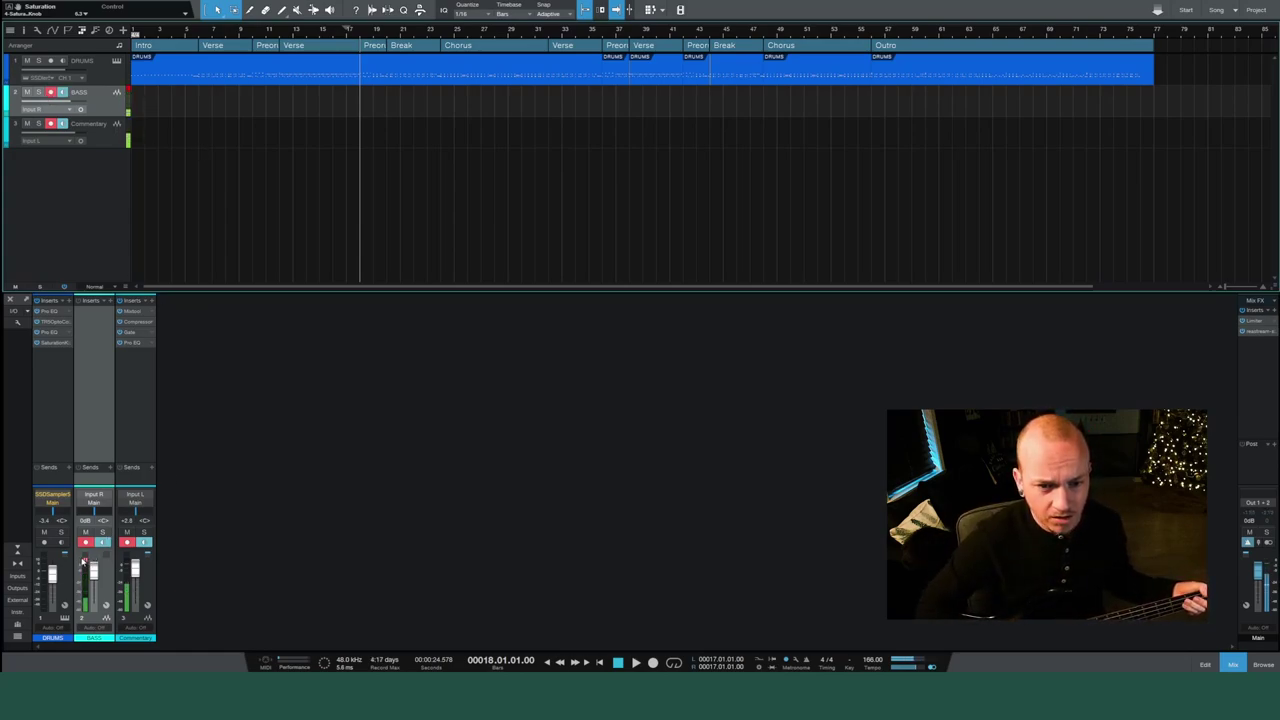
left_click_drag(84, 562, 62, 580)
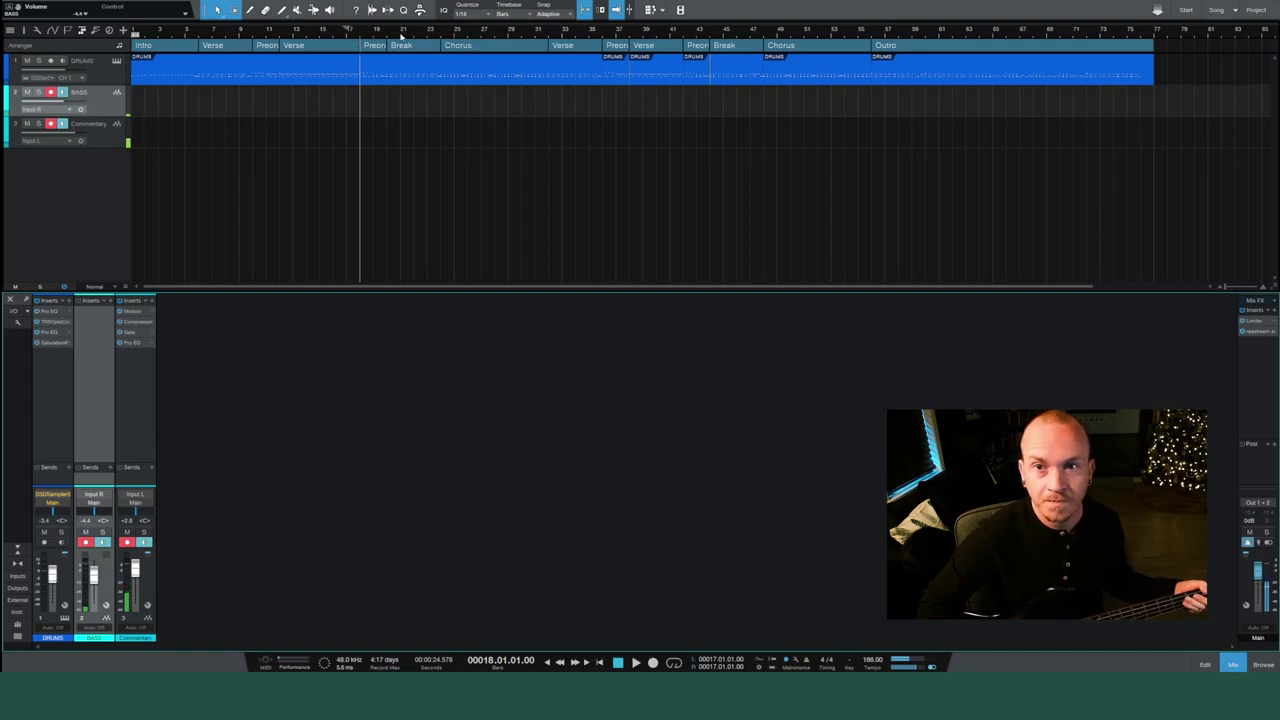
Disarm BASS, play from bar 24, and turn the drums down to about -7.5 dB.
left_click(441, 34)
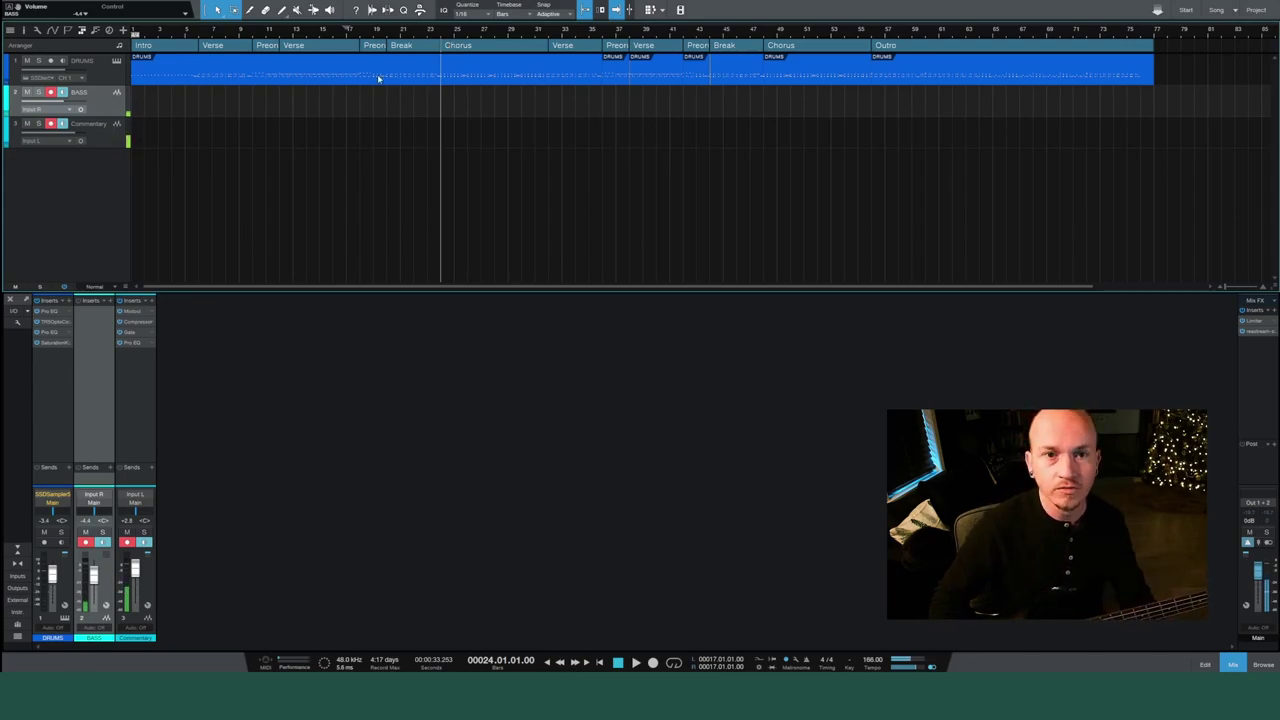
left_click(50, 92)
key("space")
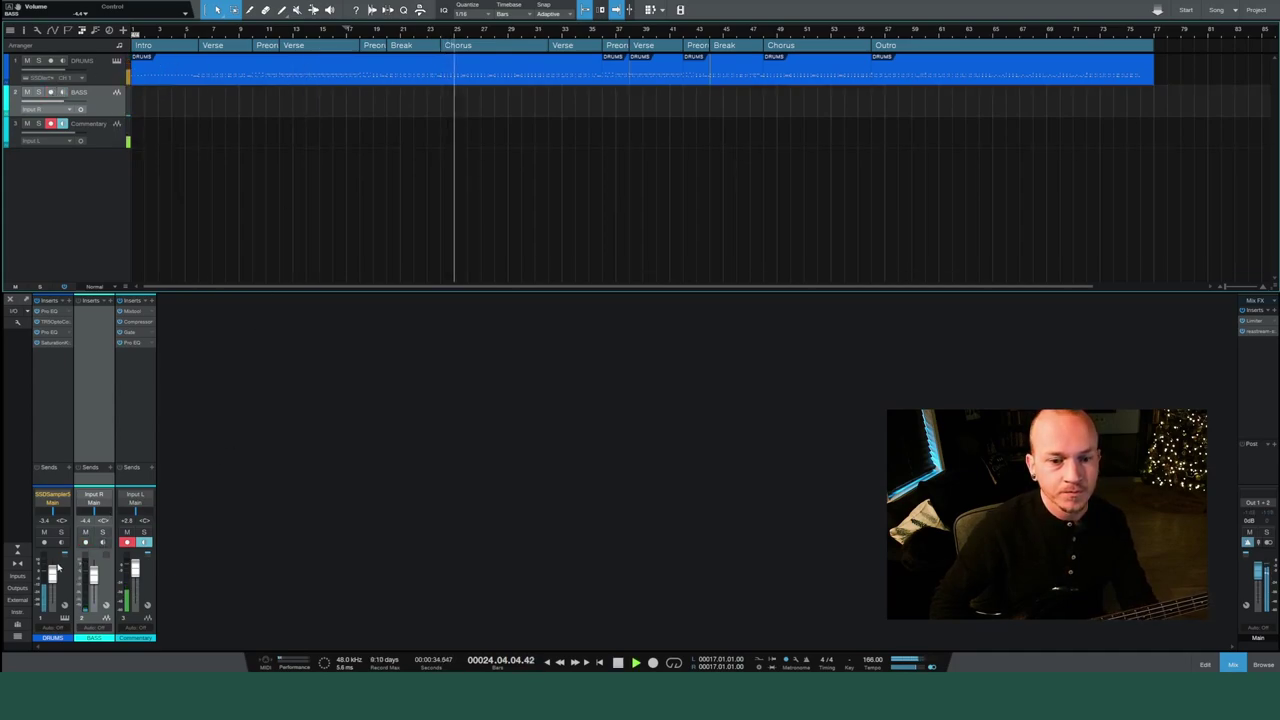
left_click_drag(57, 577, 55, 580)
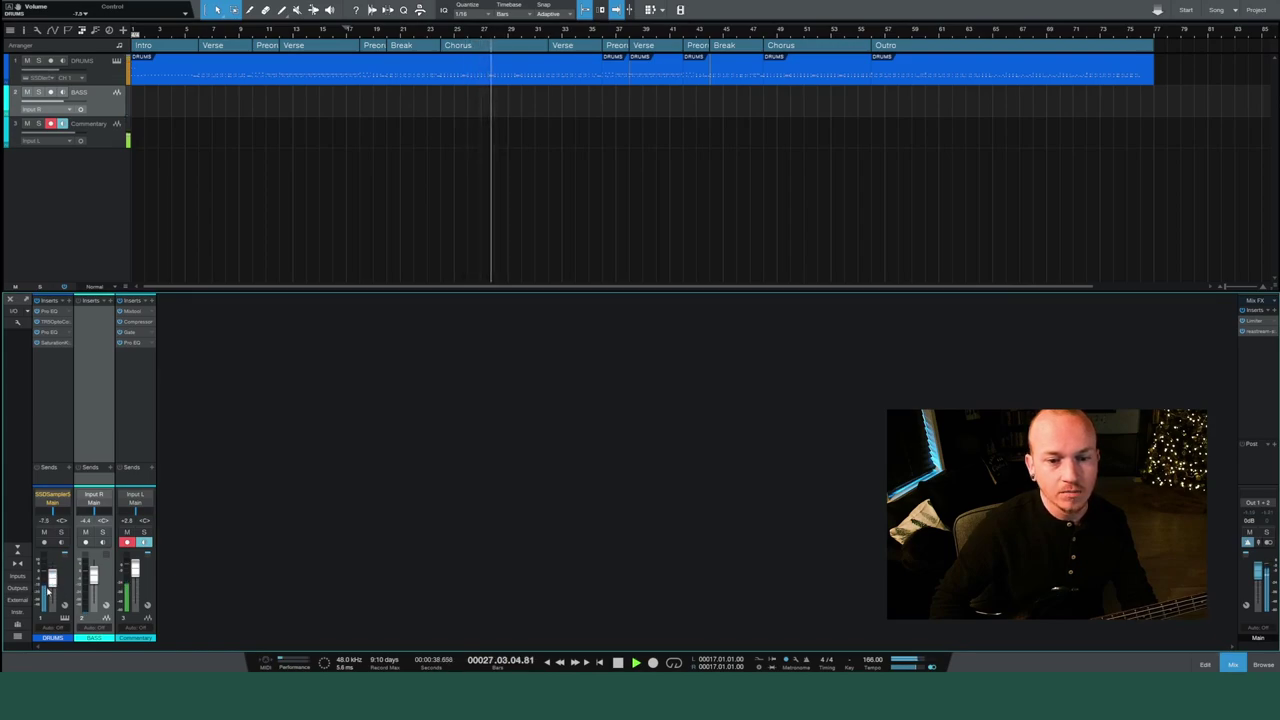
key("space")
Re-arm BASS and record a short bass clip near the song start.
left_click(51, 92)
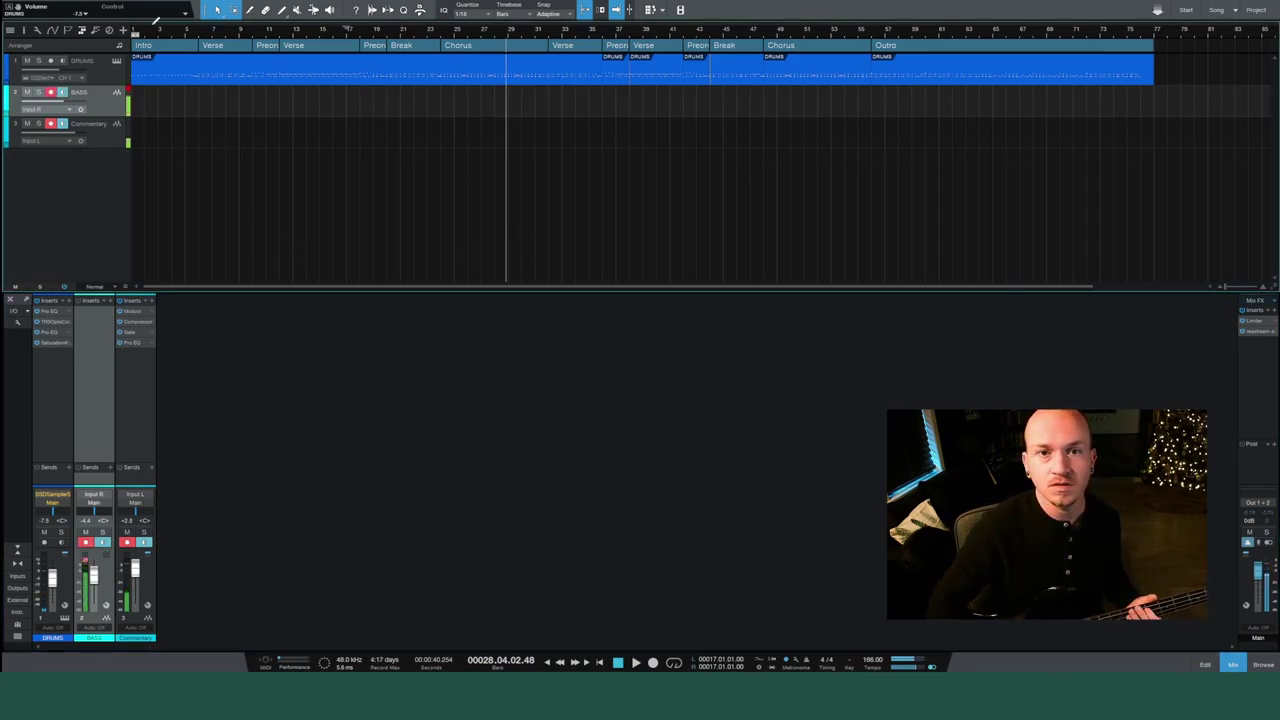
left_click(146, 30)
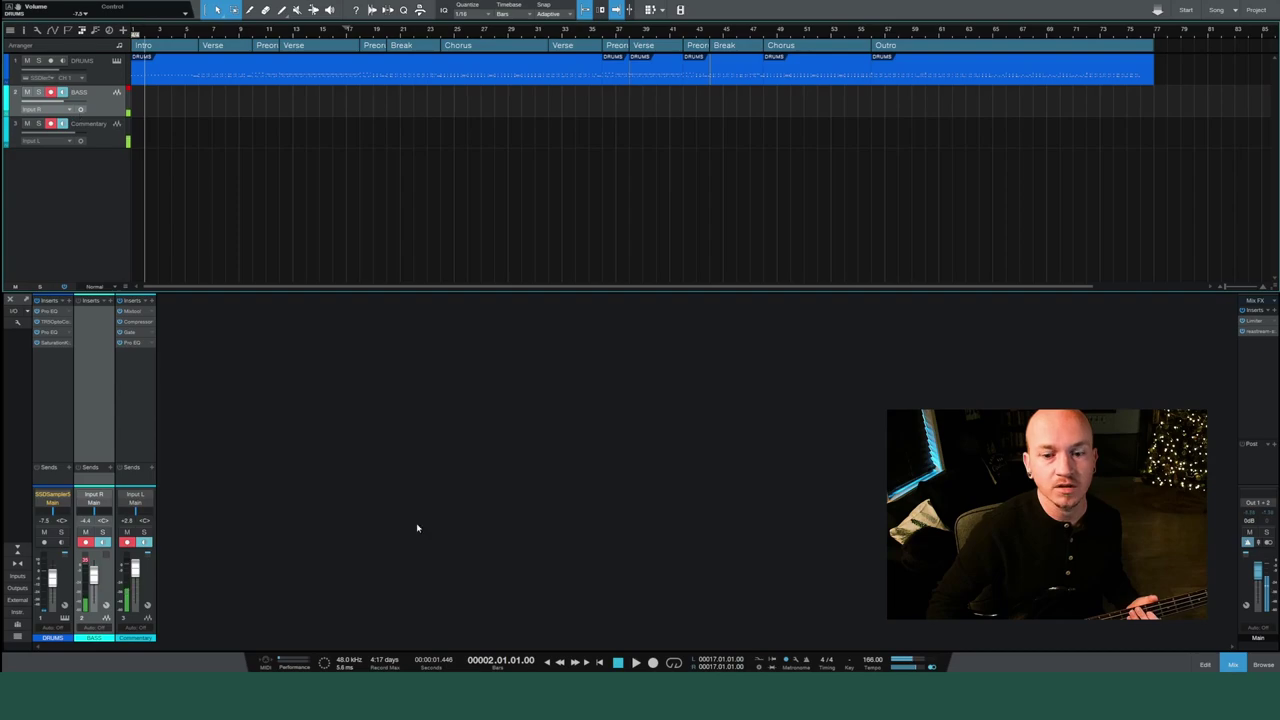
left_click(653, 663)
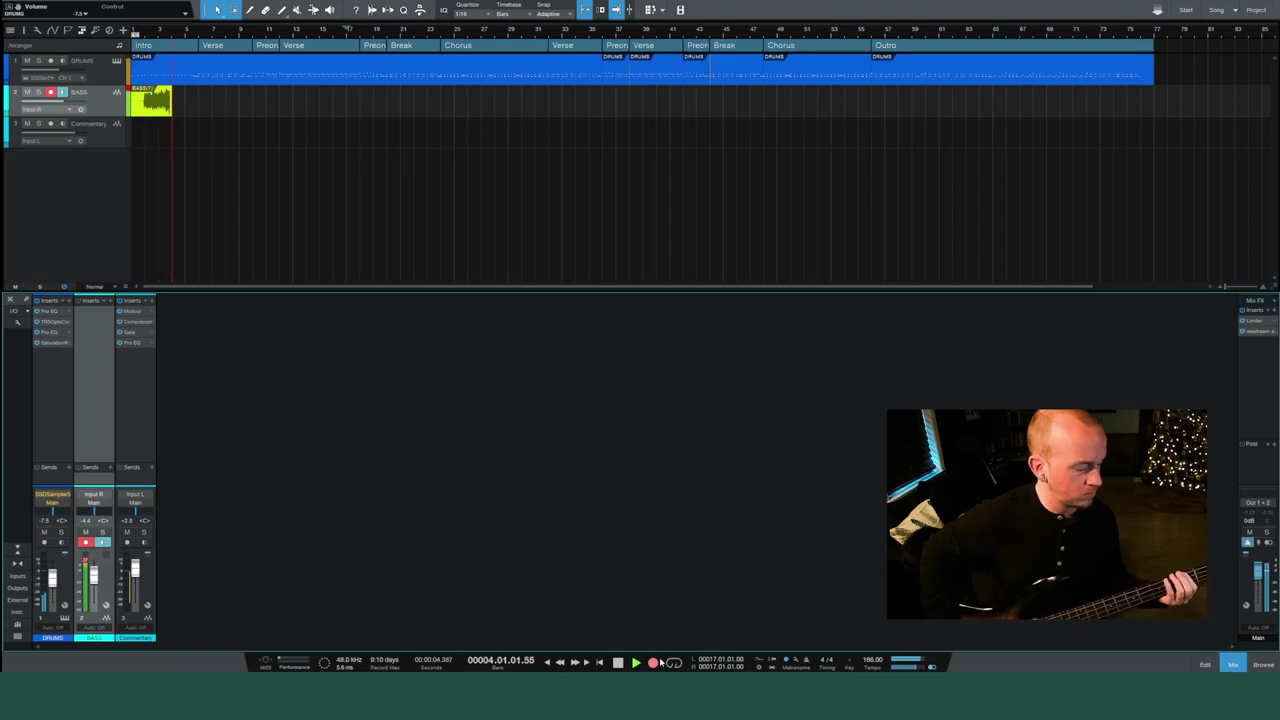
left_click(653, 663)
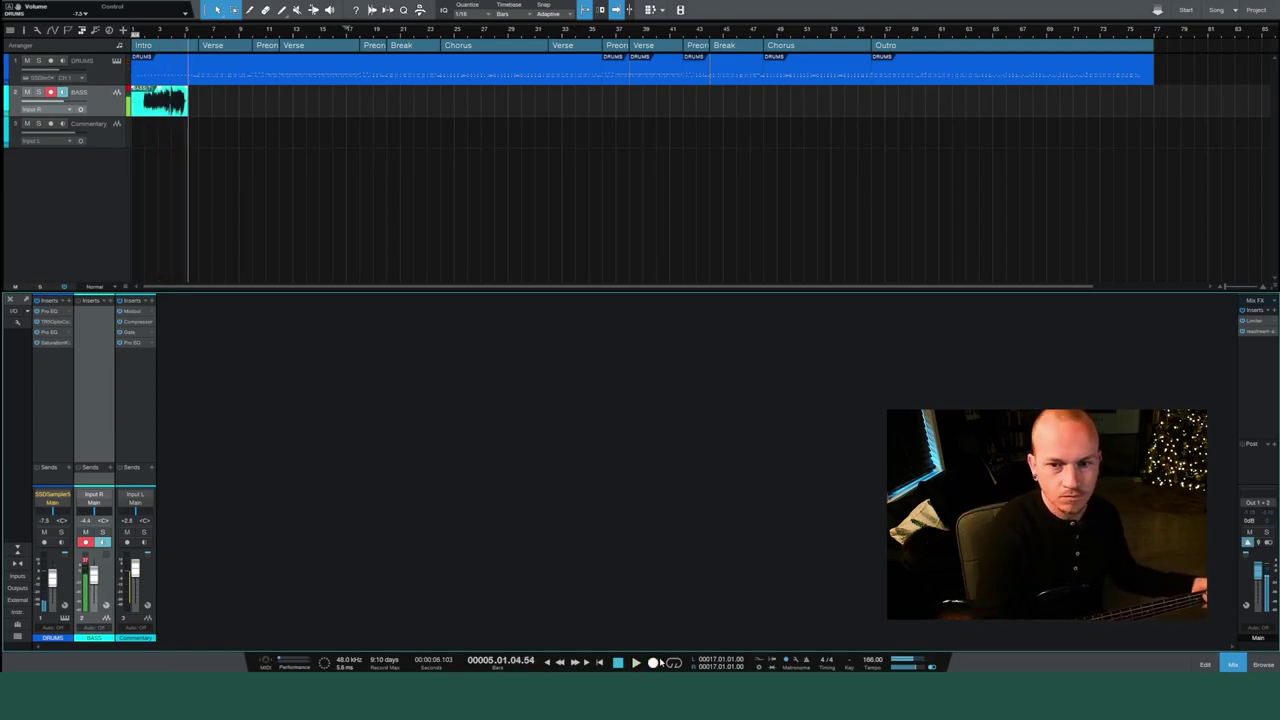
Arm Commentary, play from the start, and lower the BASS channel to -11.2 dB.
left_click(126, 542)
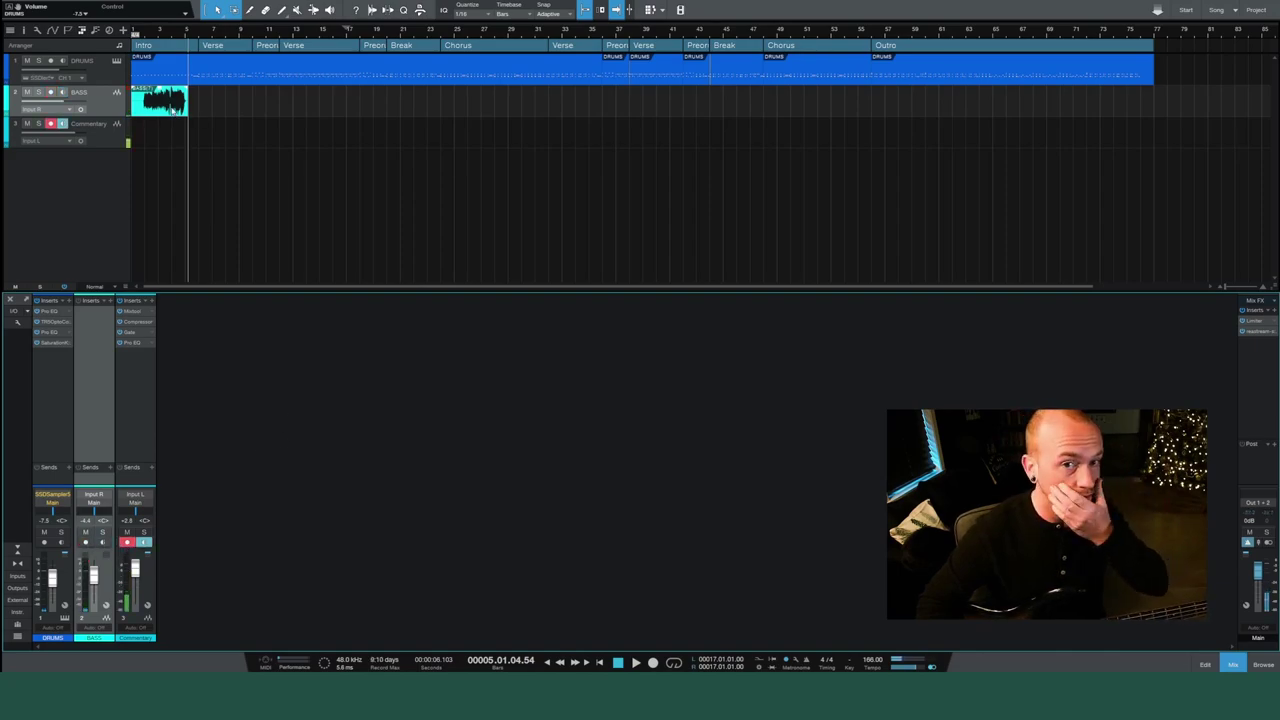
left_click(145, 40)
key("space")
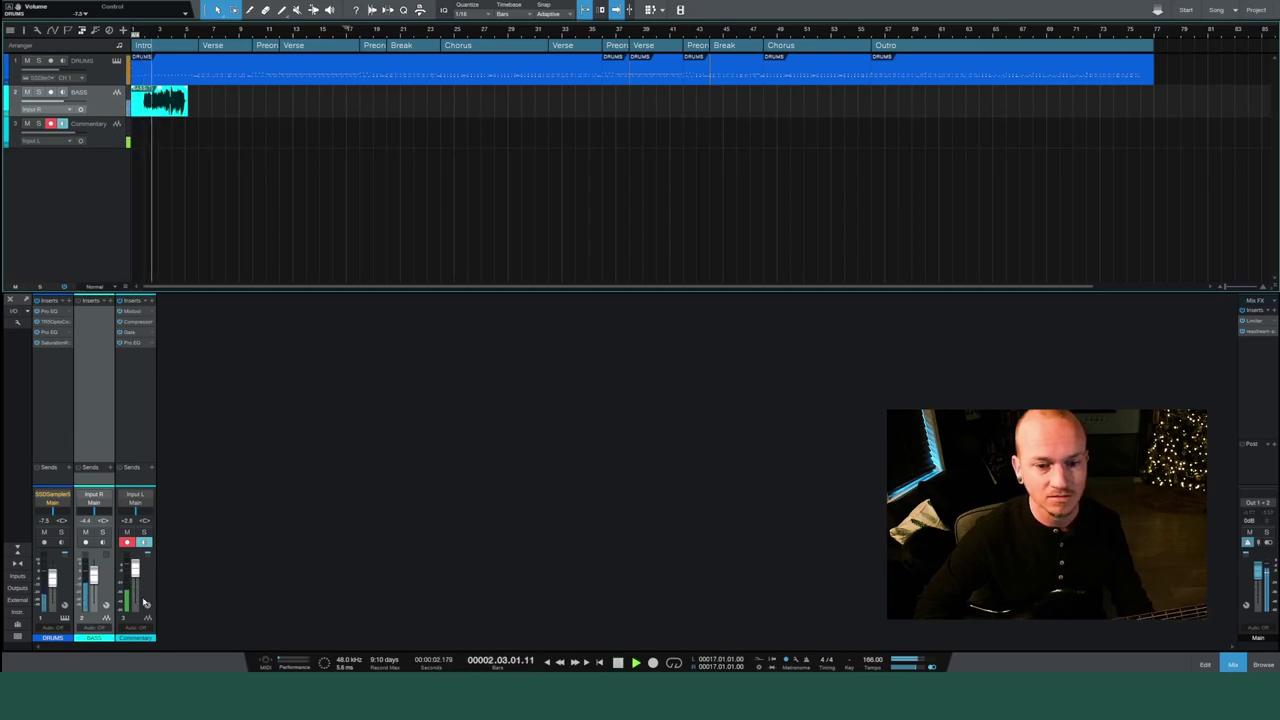
left_click_drag(90, 590, 93, 587)
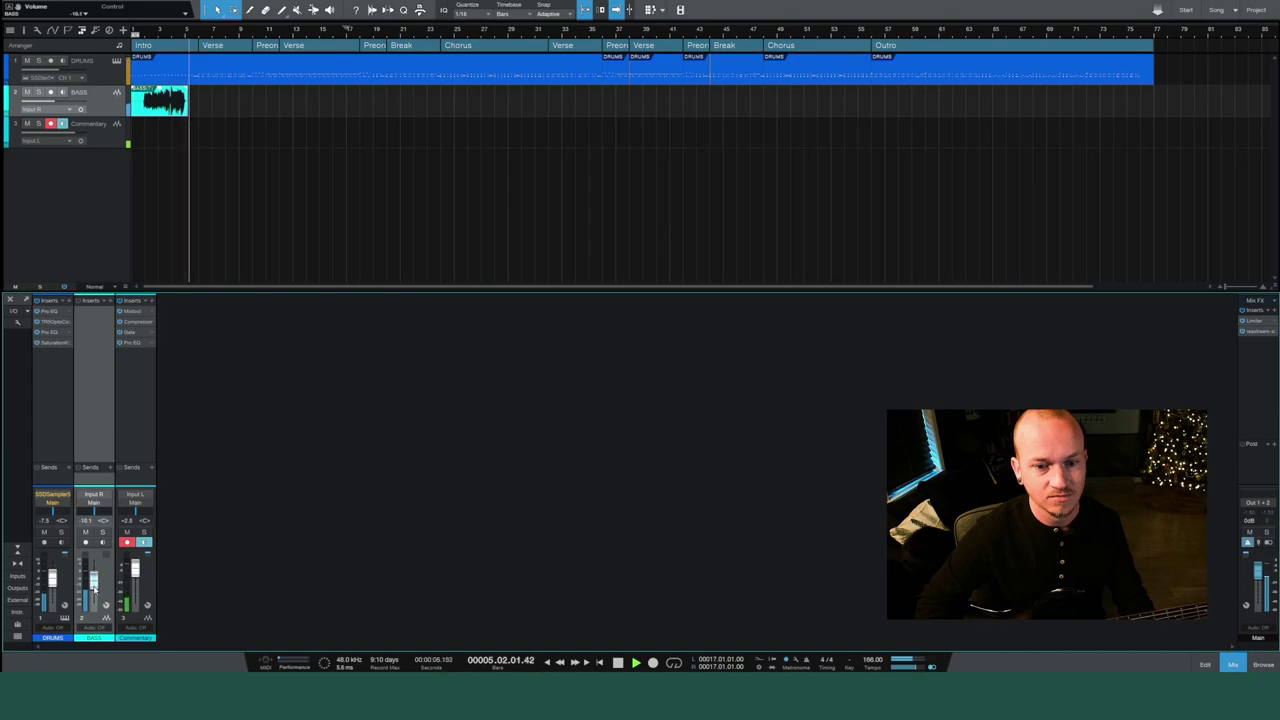
left_click(148, 30)
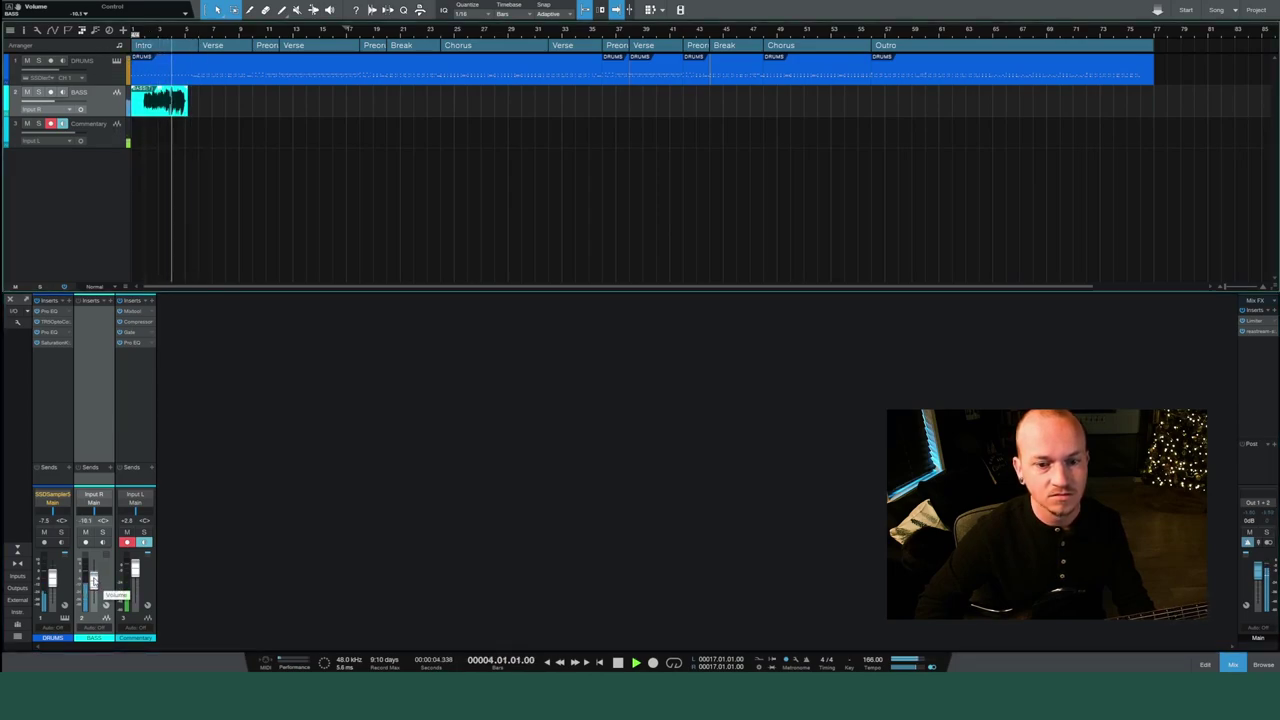
left_click_drag(93, 580, 93, 584)
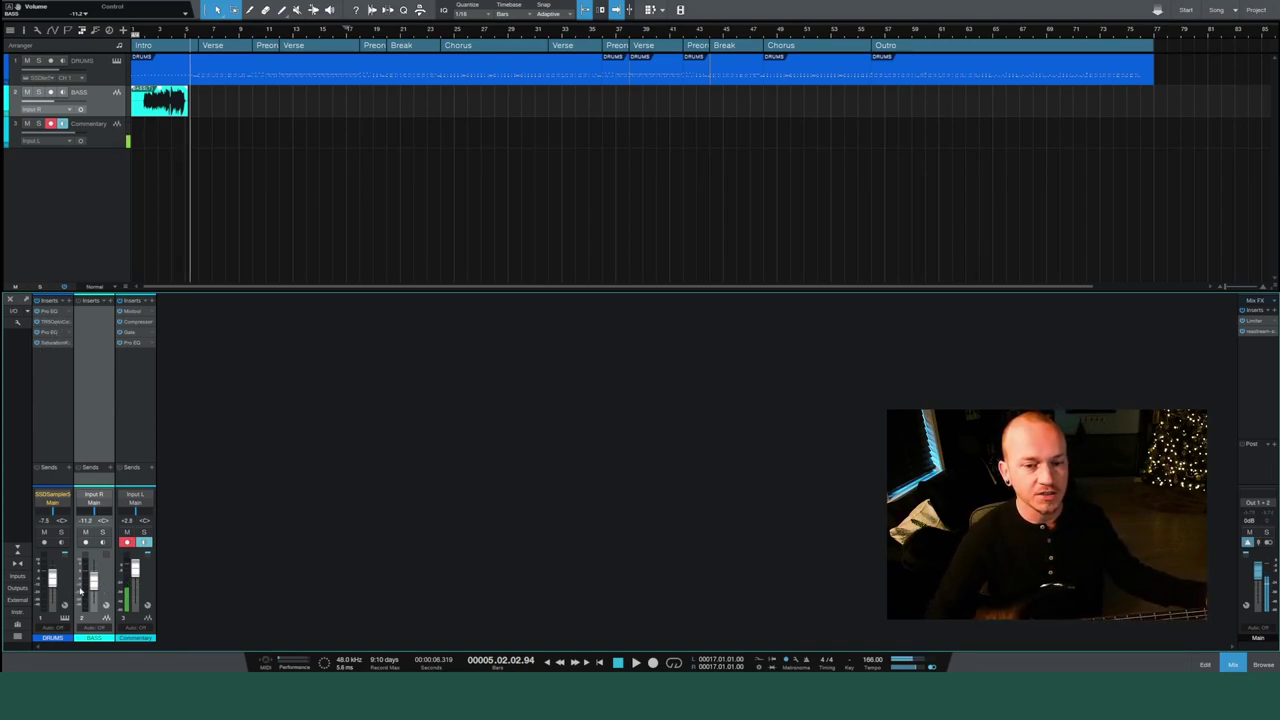
Load the Bass > Buzz bass effects chain onto the BASS channel's inserts.
left_click(104, 301)
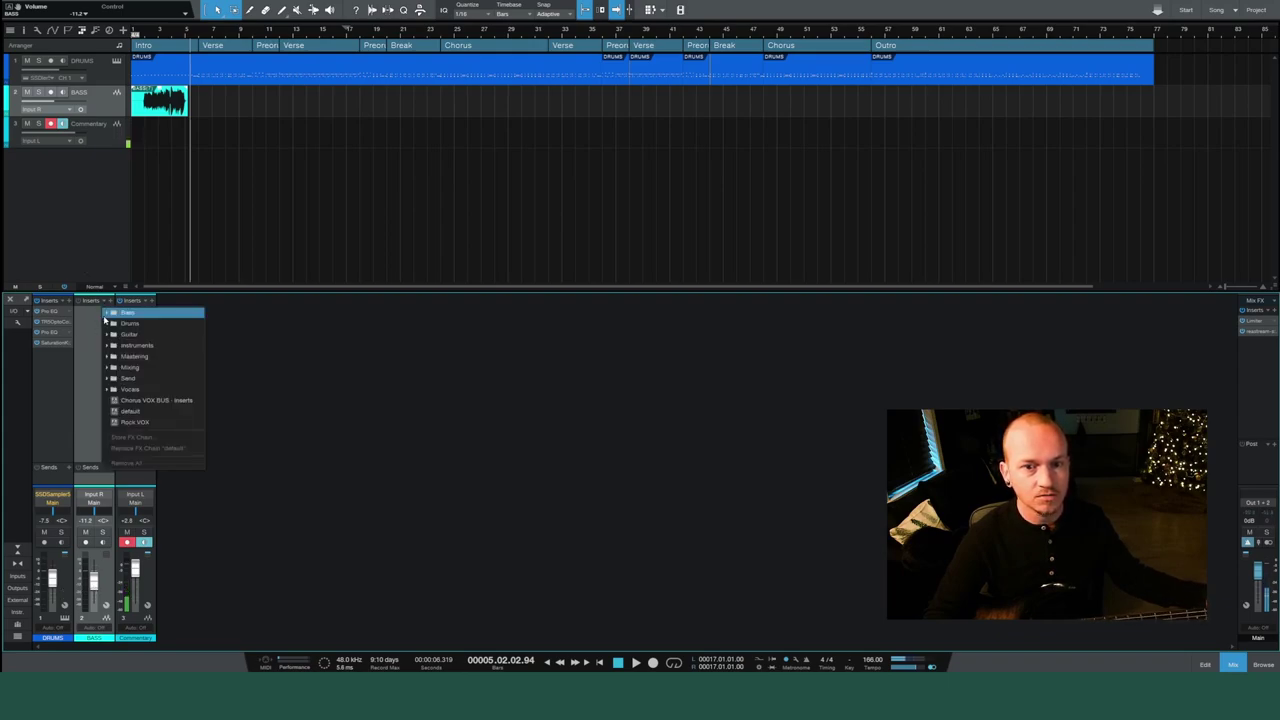
left_click(122, 312)
left_click(152, 336)
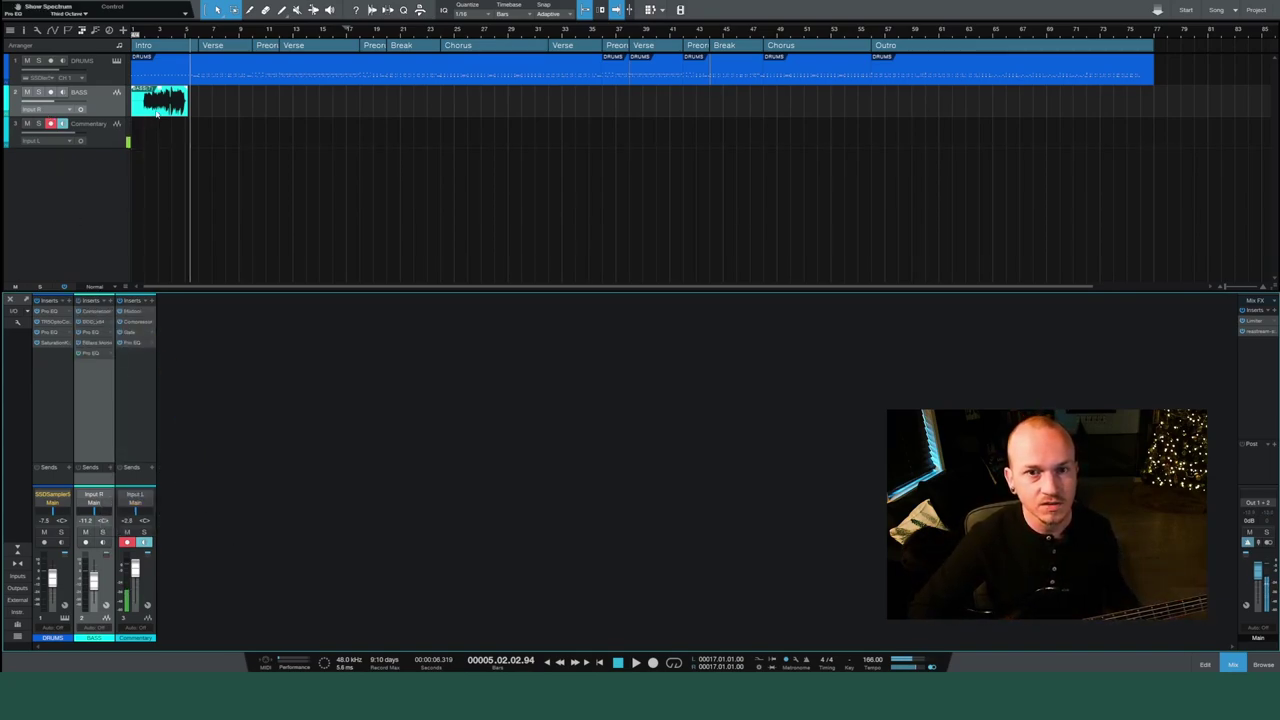
Play from bar 2 and raise the BASS fader while listening.
left_click(146, 32)
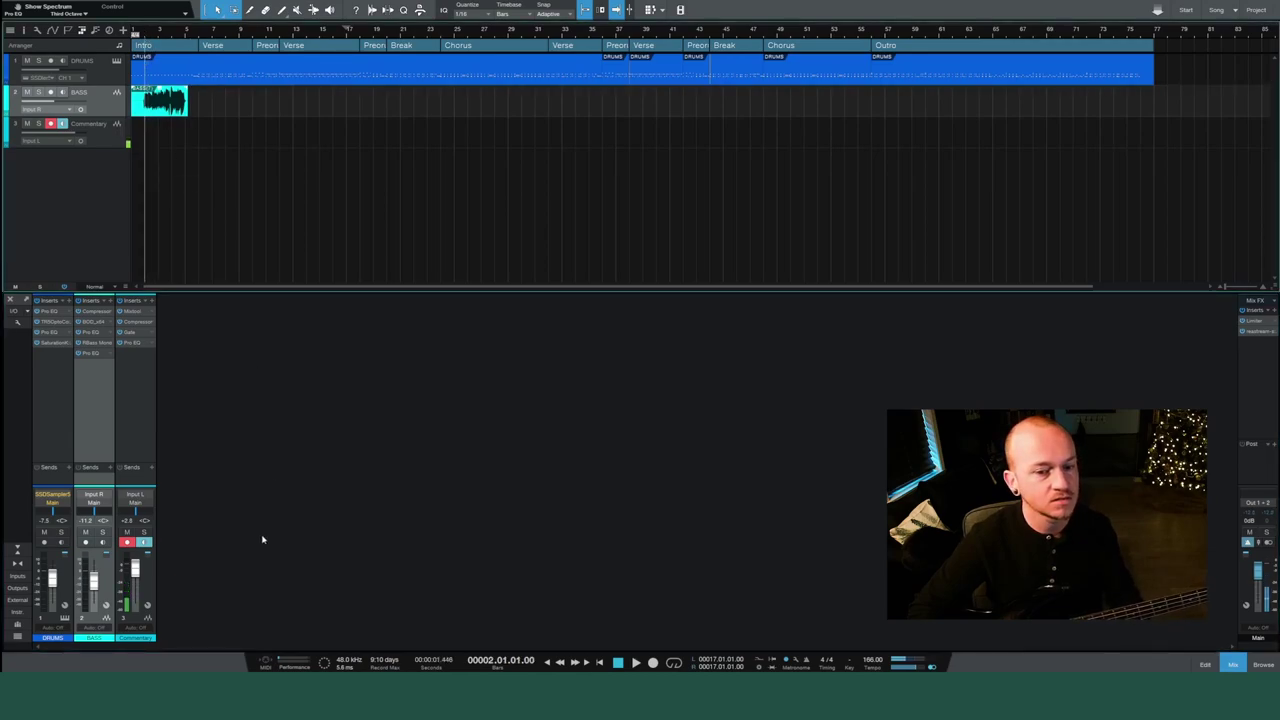
key("space")
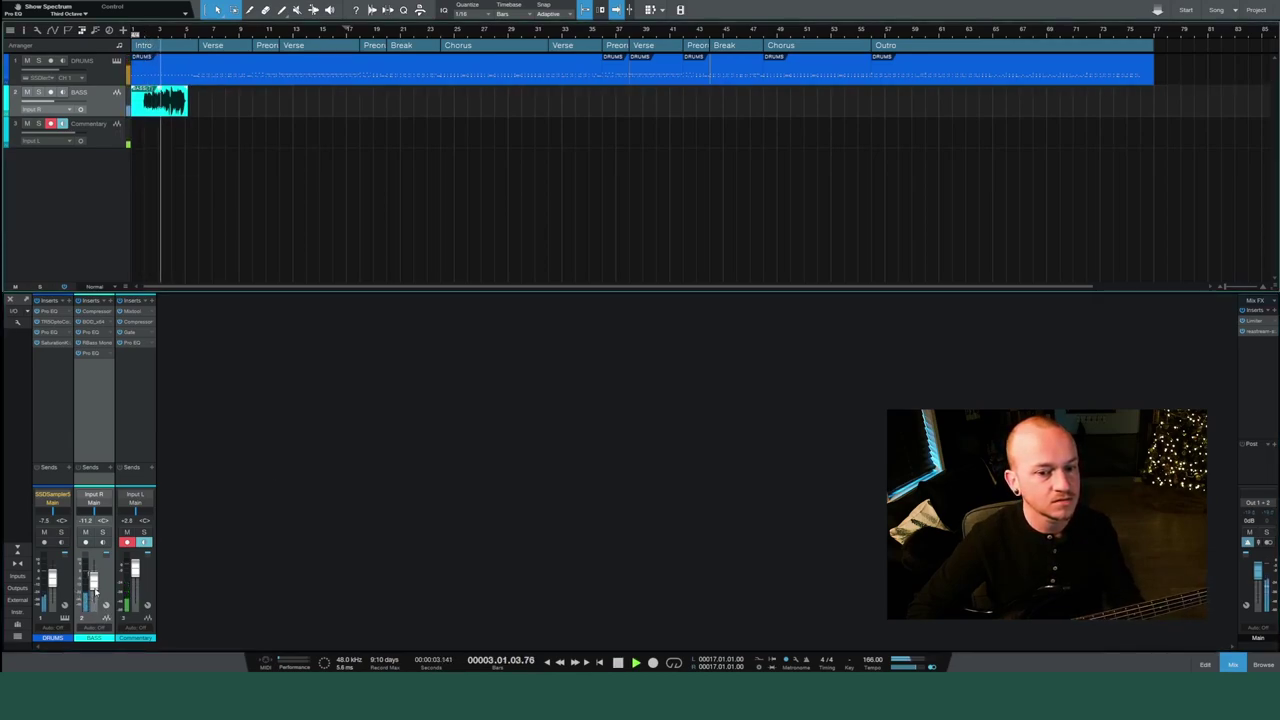
scroll(96, 590, "up", 5)
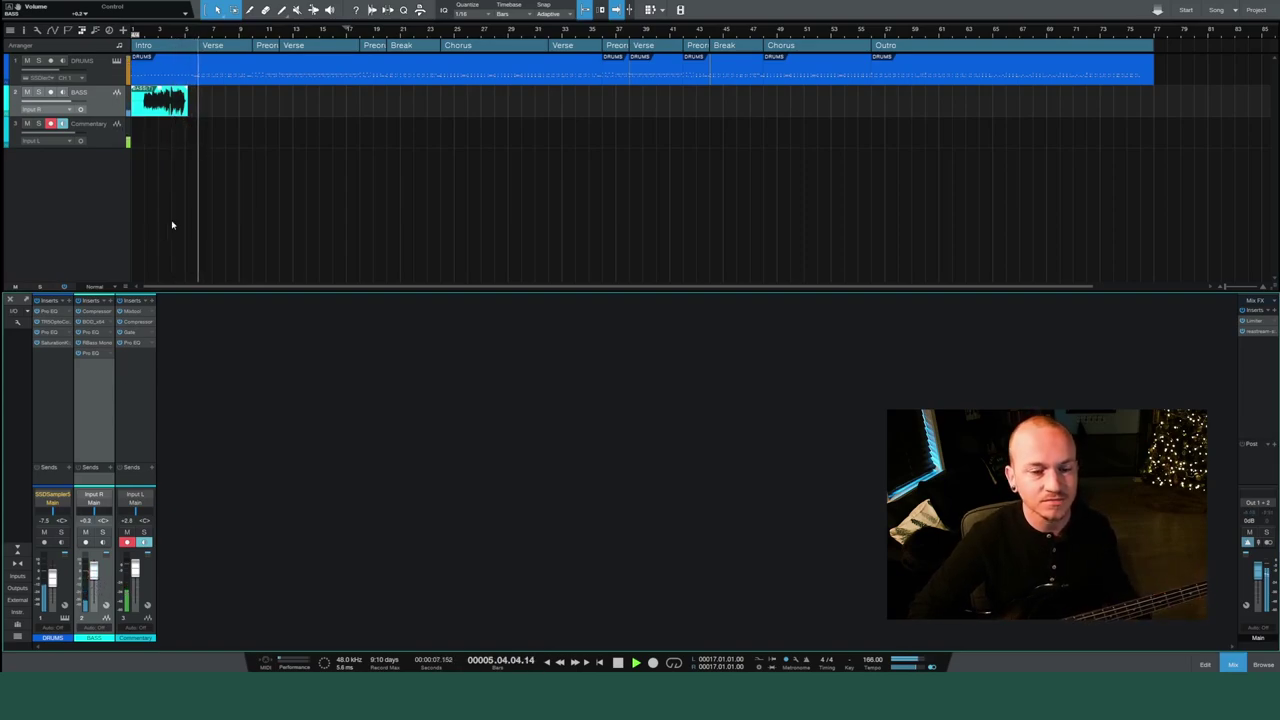
key("space")
key("space")
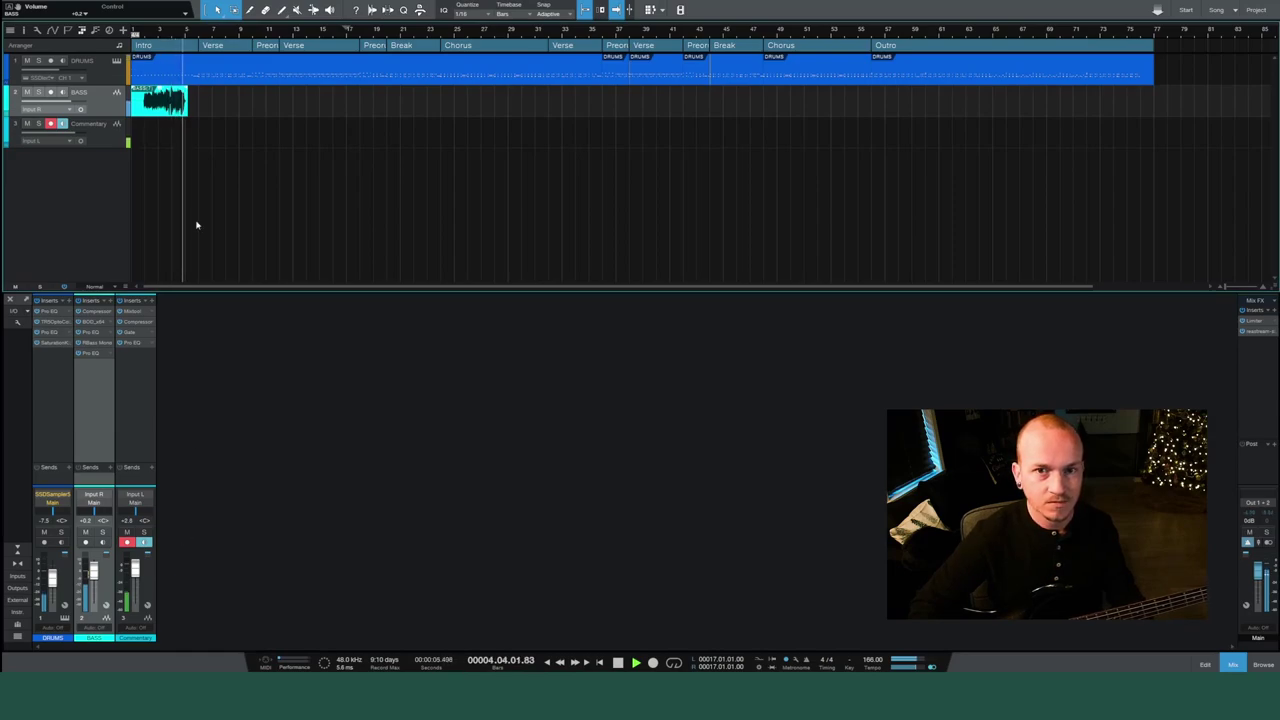
key("space")
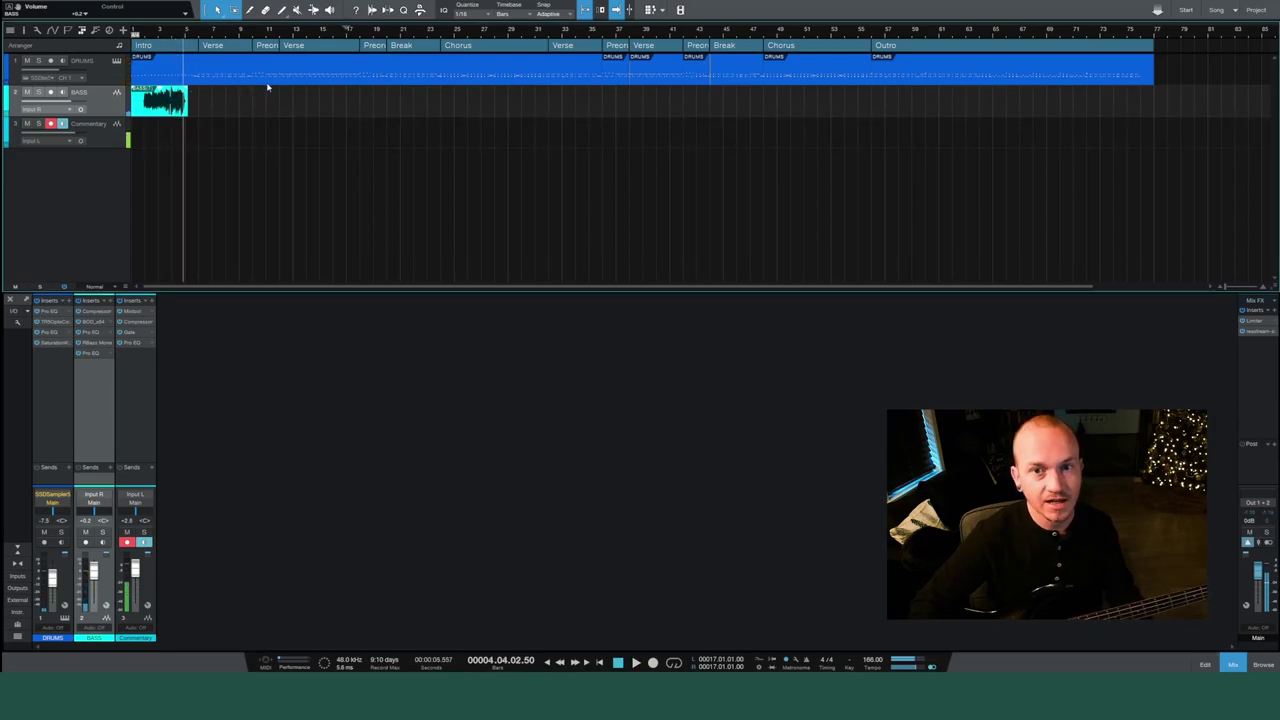
Move the bass clip to around bar 8, record a take there, then undo it.
left_click_drag(165, 104, 263, 104)
left_click(233, 35)
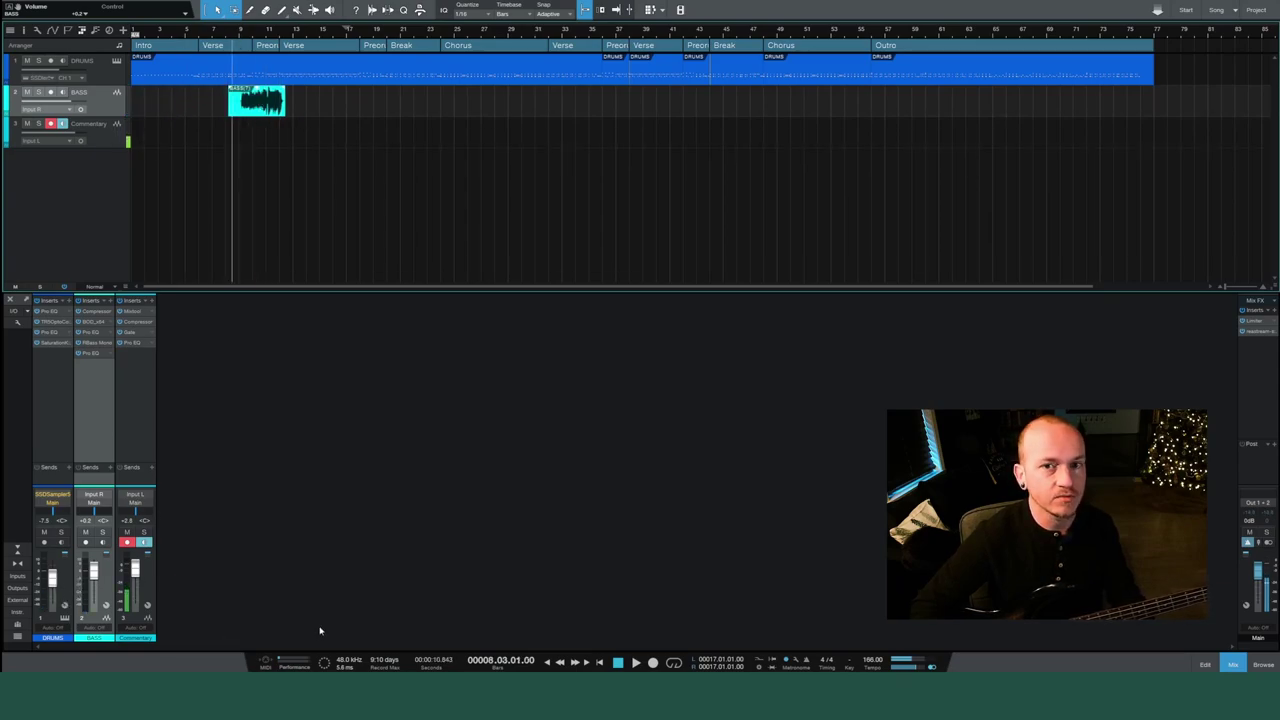
key("space")
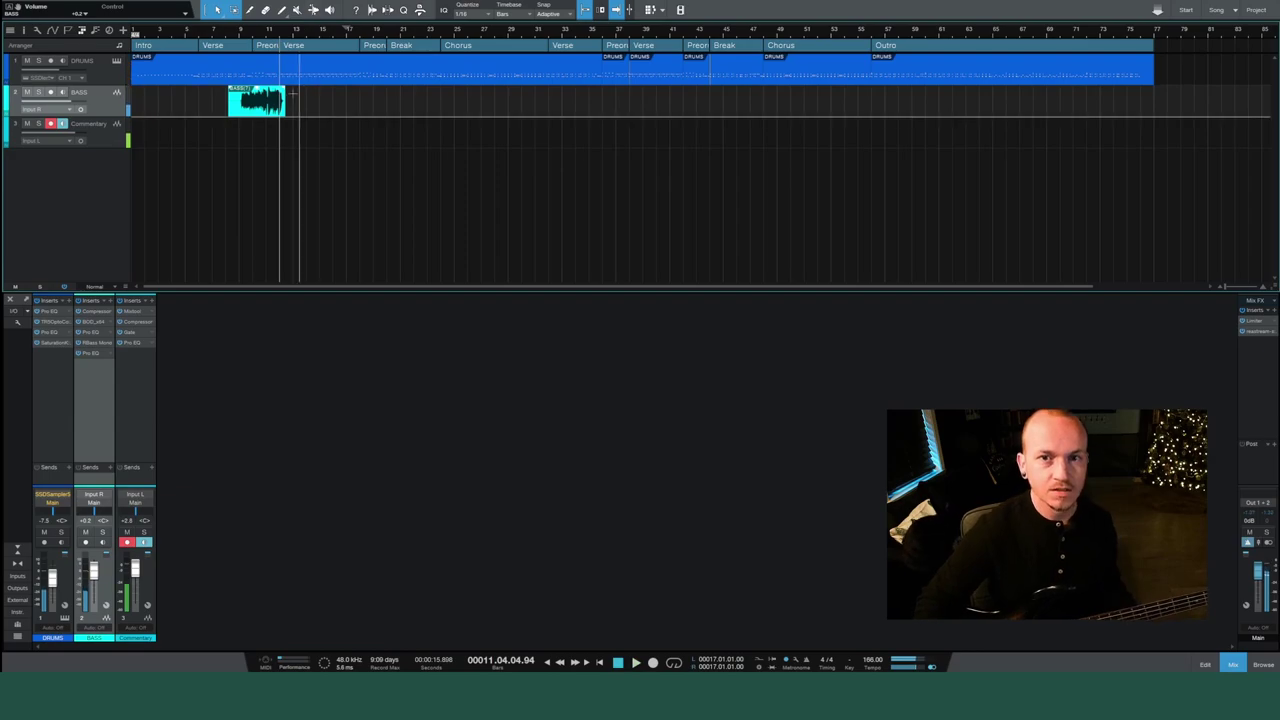
key("space")
key("ctrl+z")
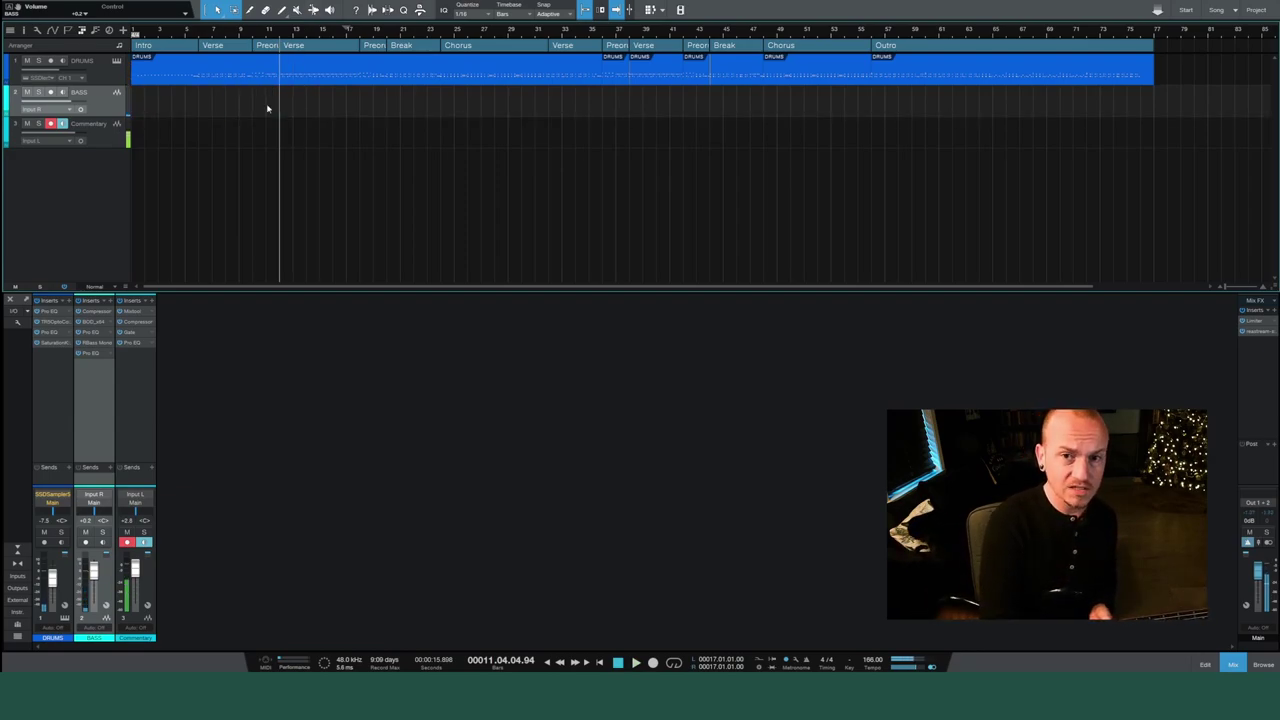
Return to the song start and record the bass take through the Gate from bar 1.
key("Home")
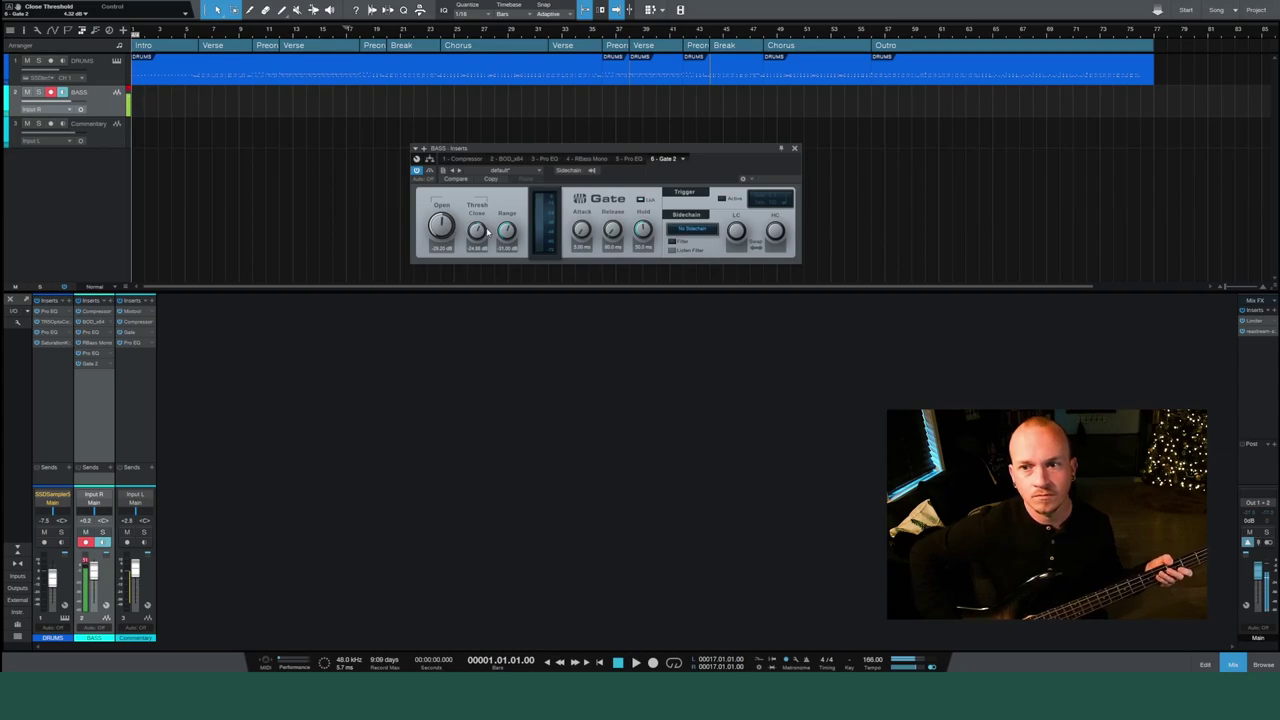
key("KP_Multiply")
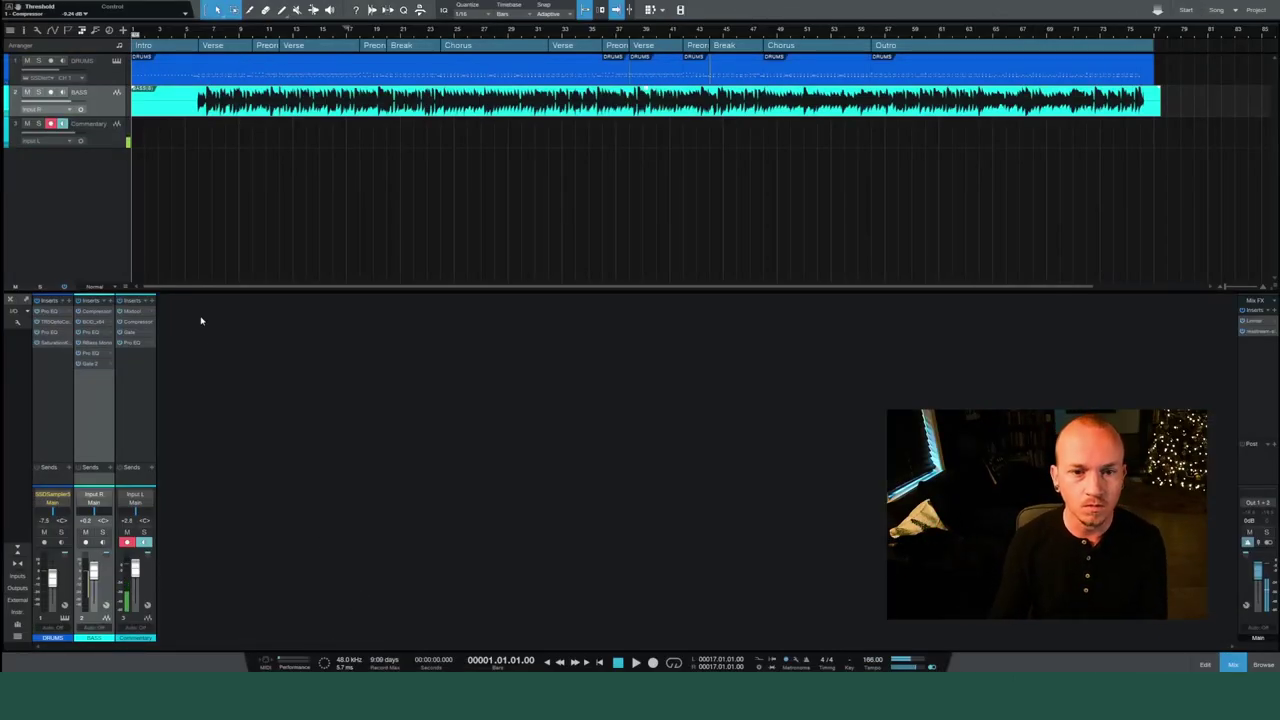
Disarm BASS and play the new bass take from bar 4, re-arming Commentary.
left_click(183, 33)
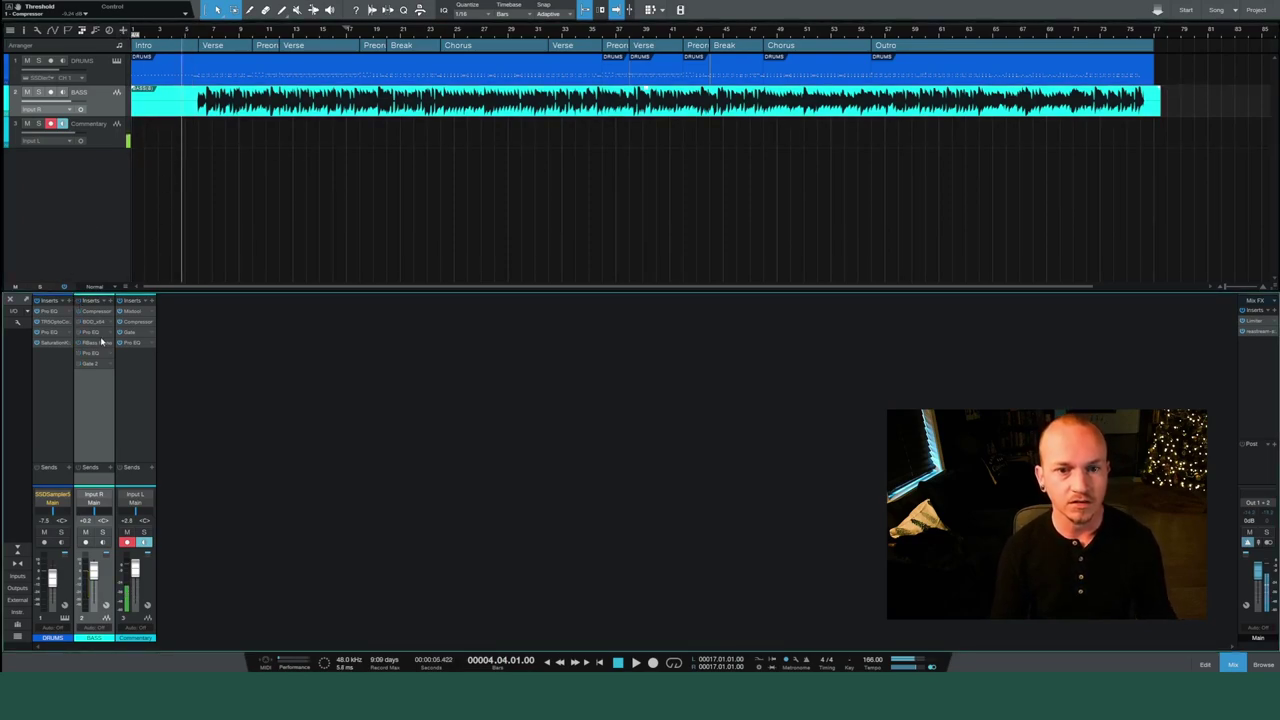
left_click(128, 542)
left_click(86, 543)
key("space")
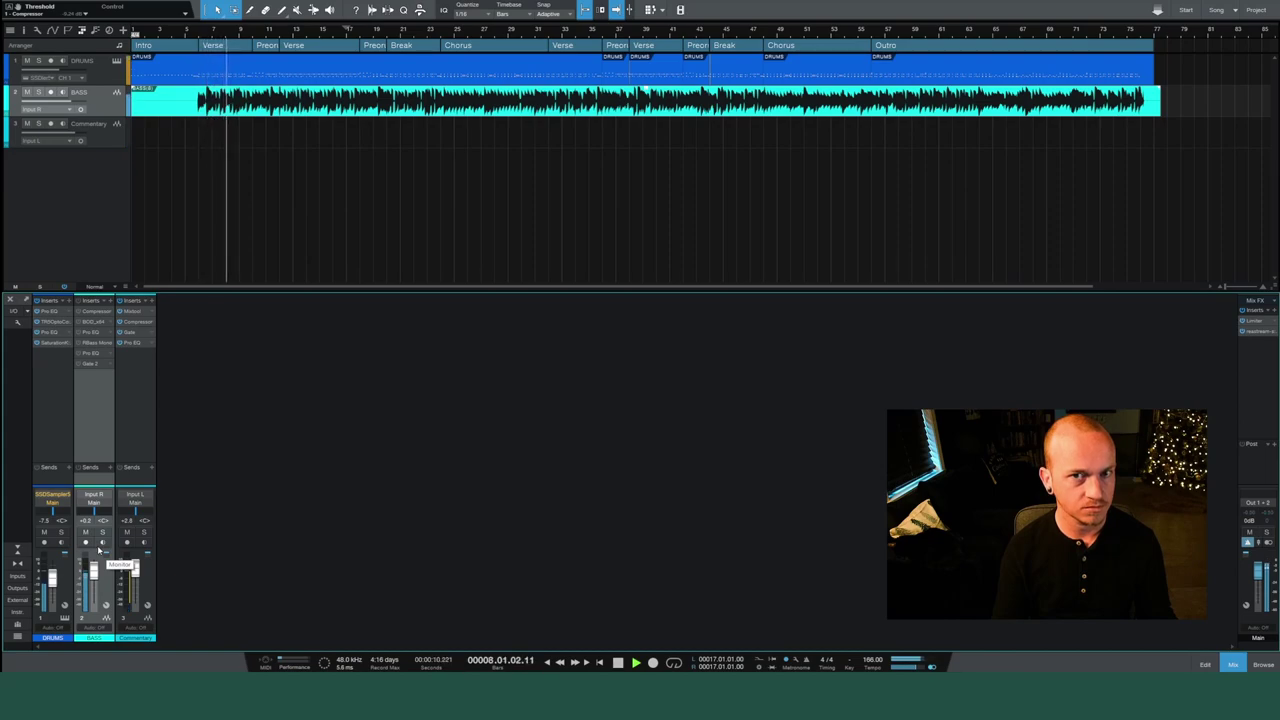
left_click(127, 543)
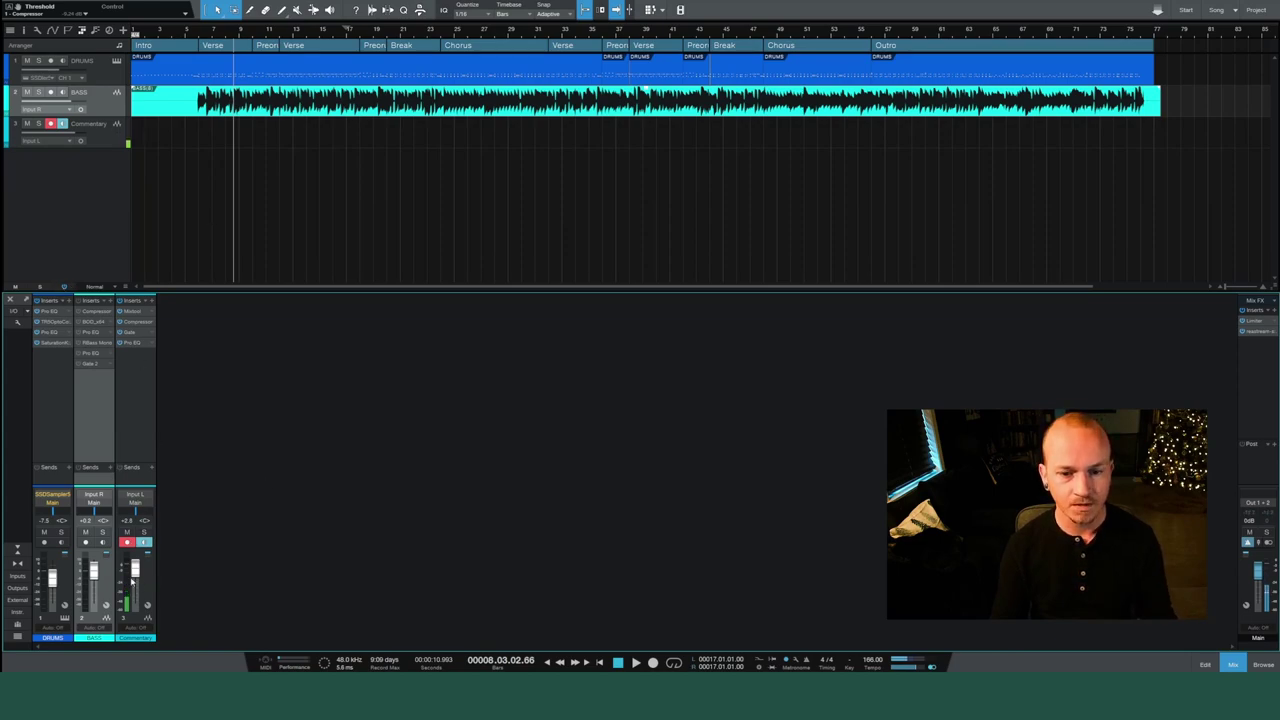
Open the BASS channel's Compressor and switch it on.
left_click(129, 543)
left_click(96, 313)
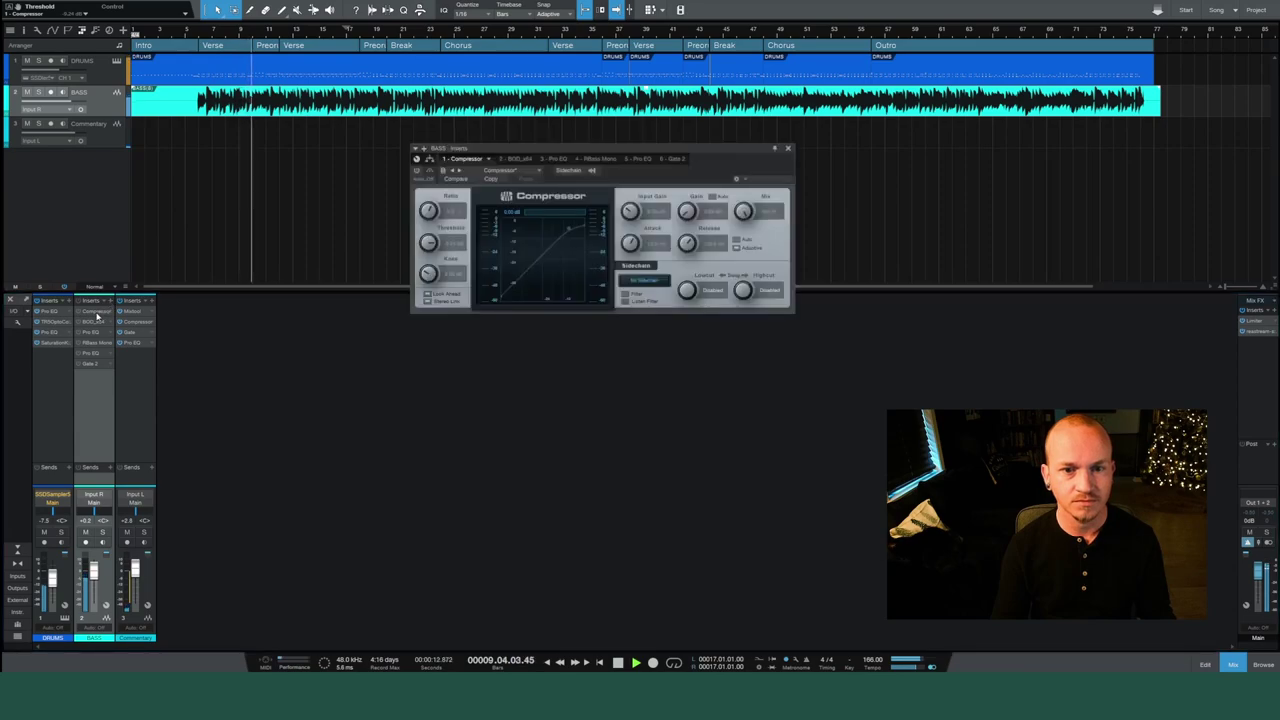
left_click(418, 171)
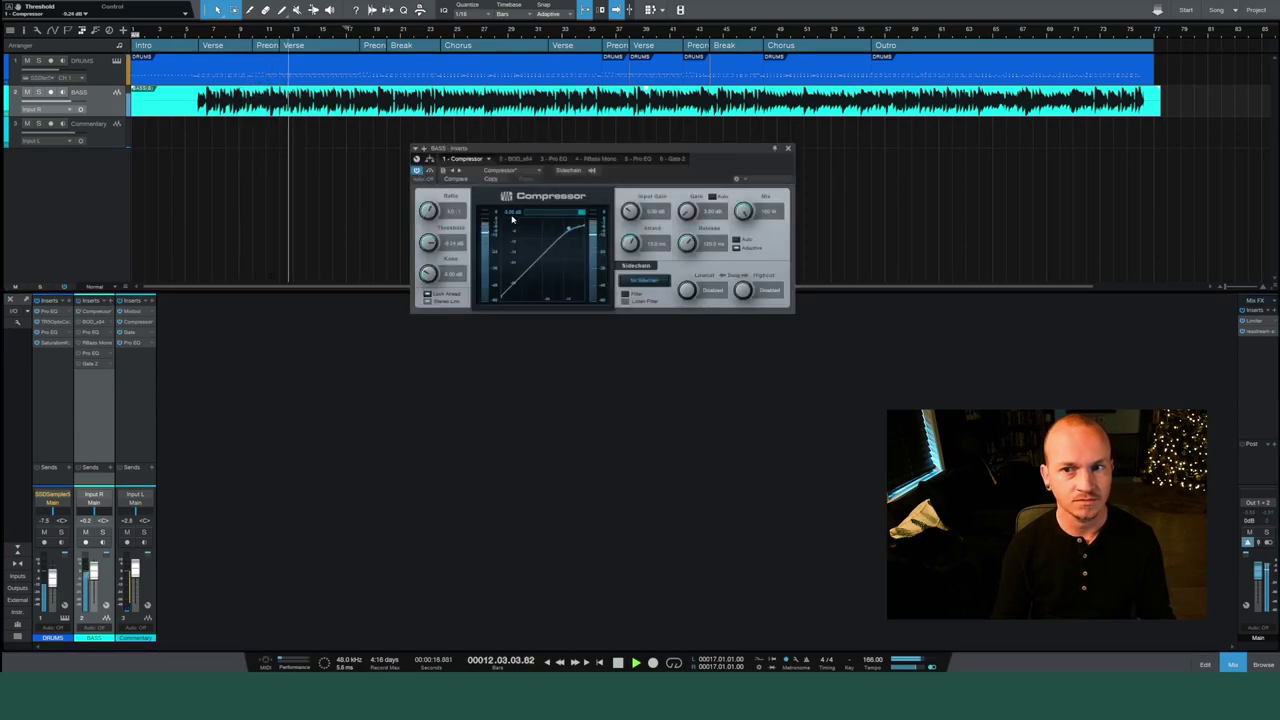
left_click(127, 542)
key("space")
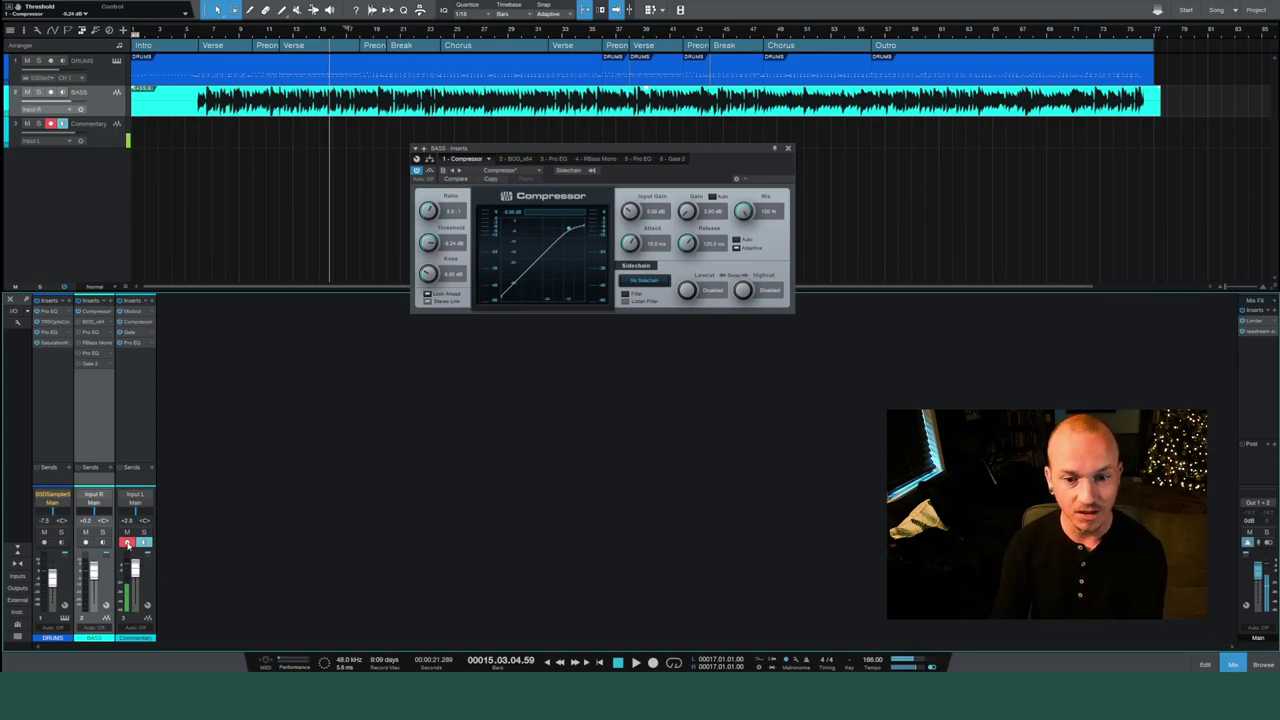
Play from bar 9, toggling the Compressor bypass to compare, and leave it on.
left_click(135, 542)
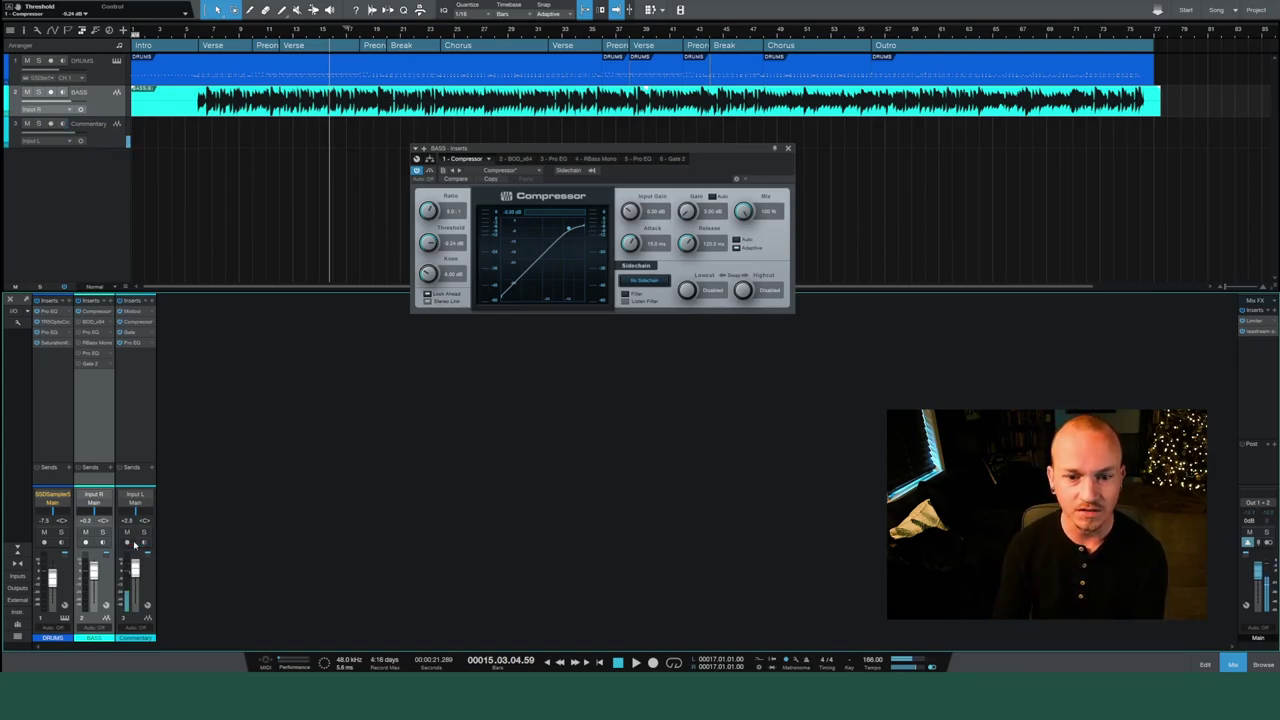
left_click(240, 32)
key("space")
left_click(416, 171)
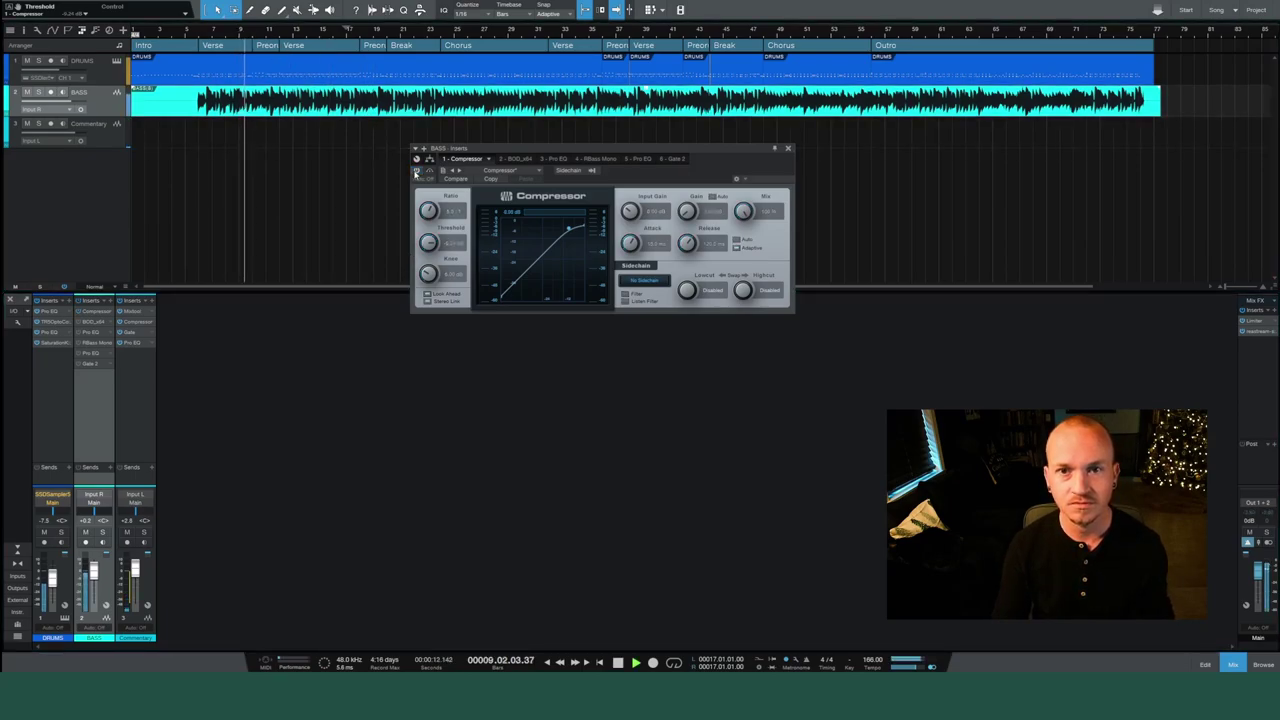
left_click(416, 171)
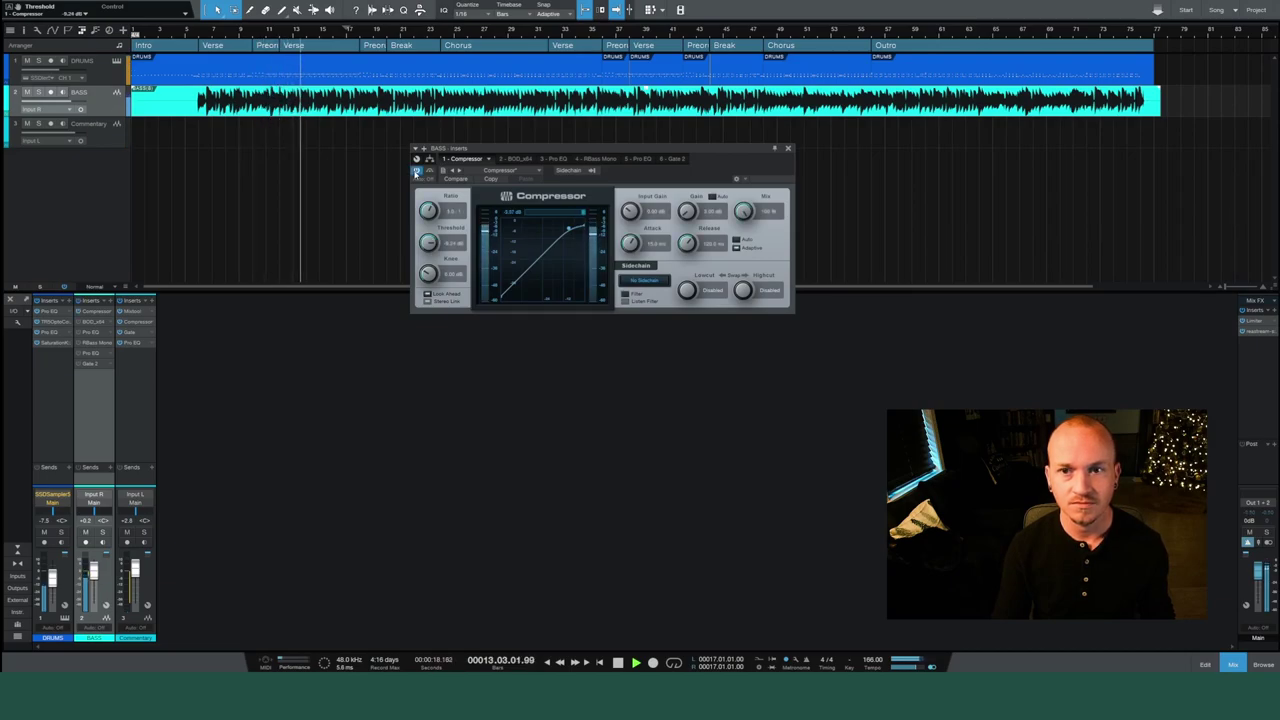
left_click(416, 171)
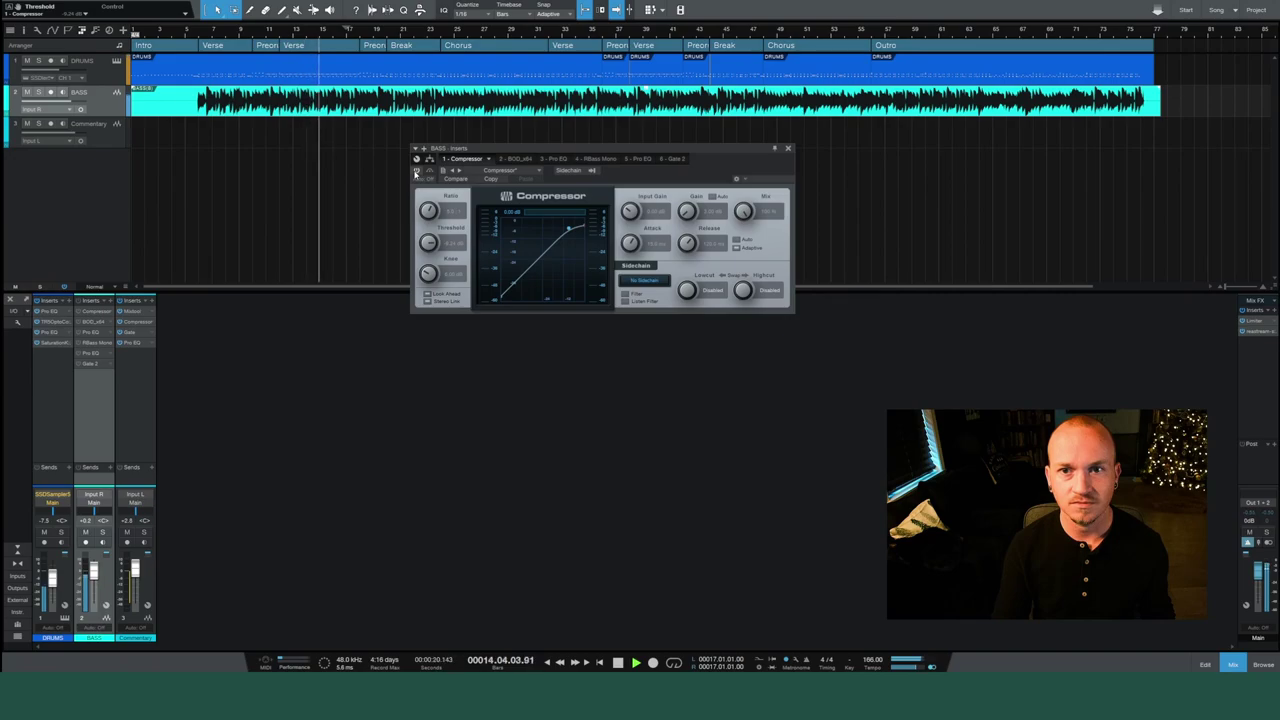
left_click(416, 171)
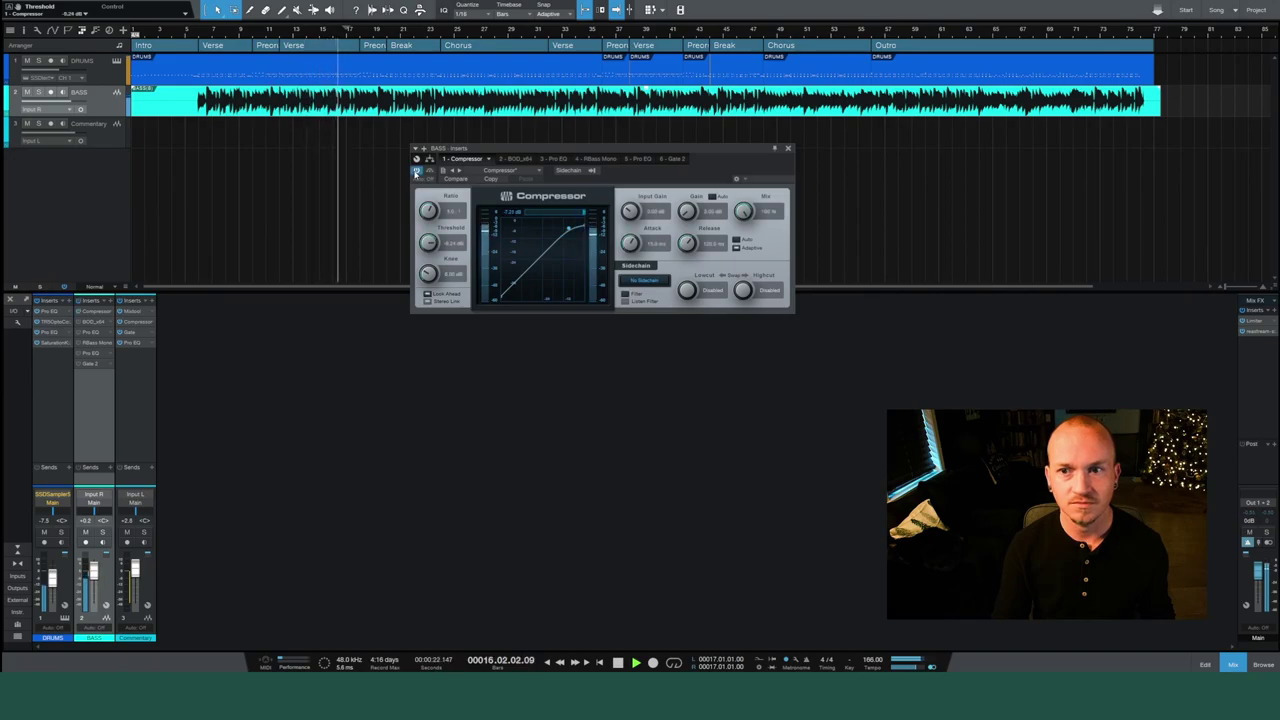
key("space")
left_click(127, 542)
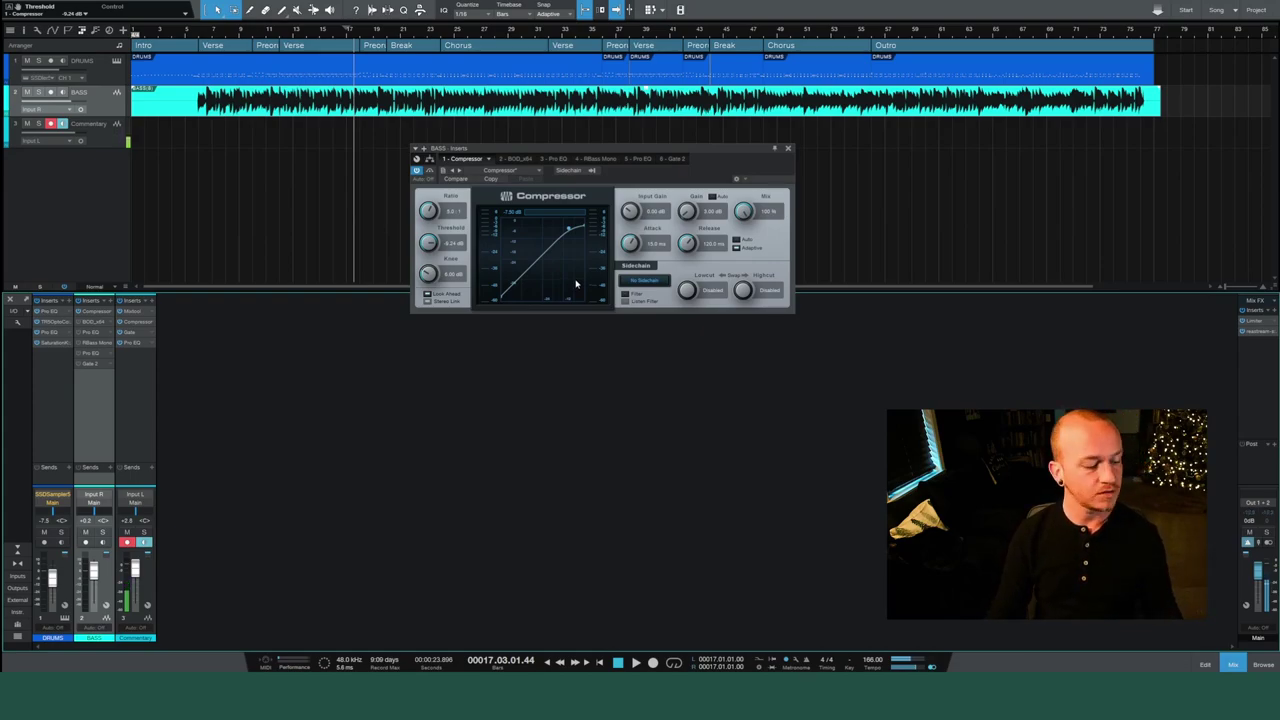
left_click(95, 322)
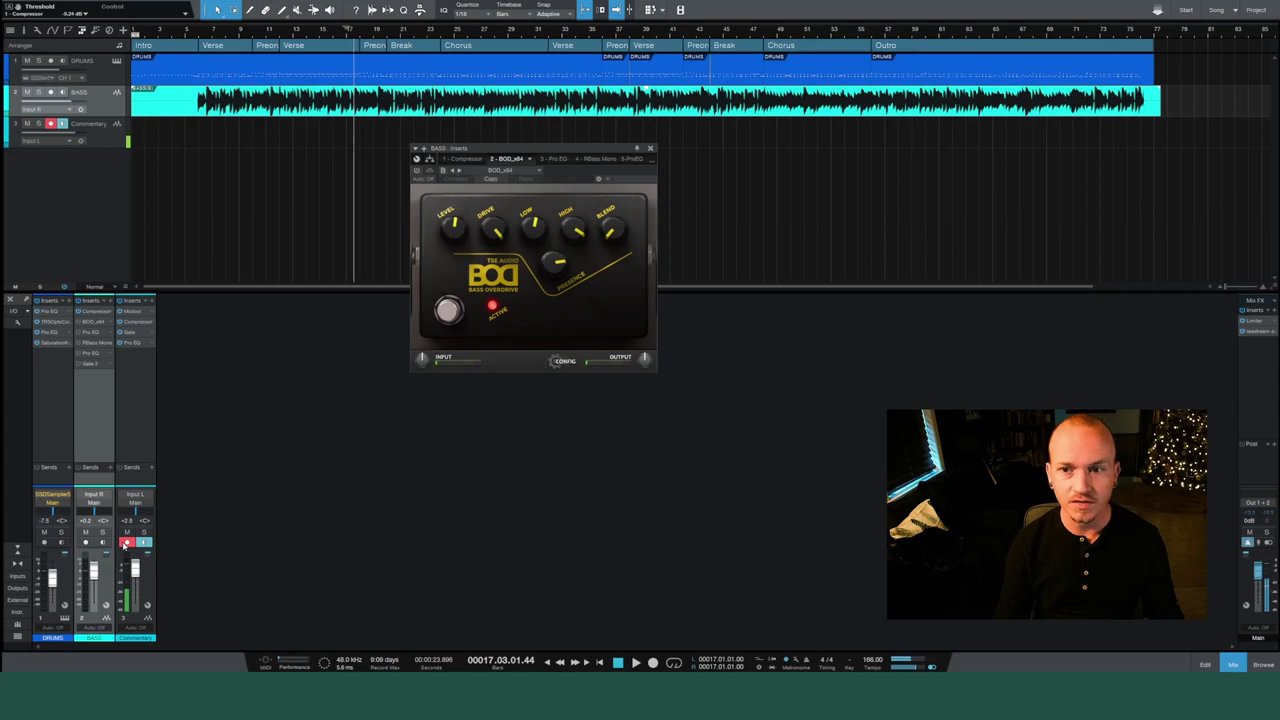
left_click(125, 543)
left_click(86, 543)
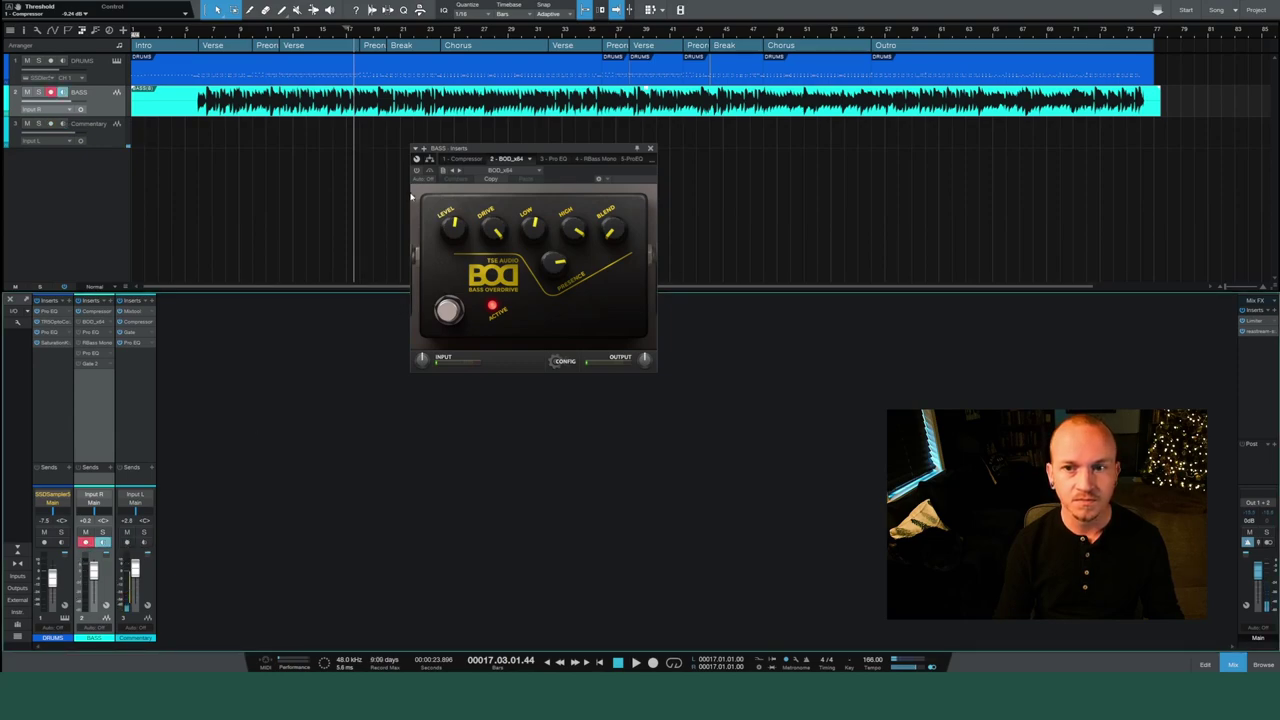
key("space")
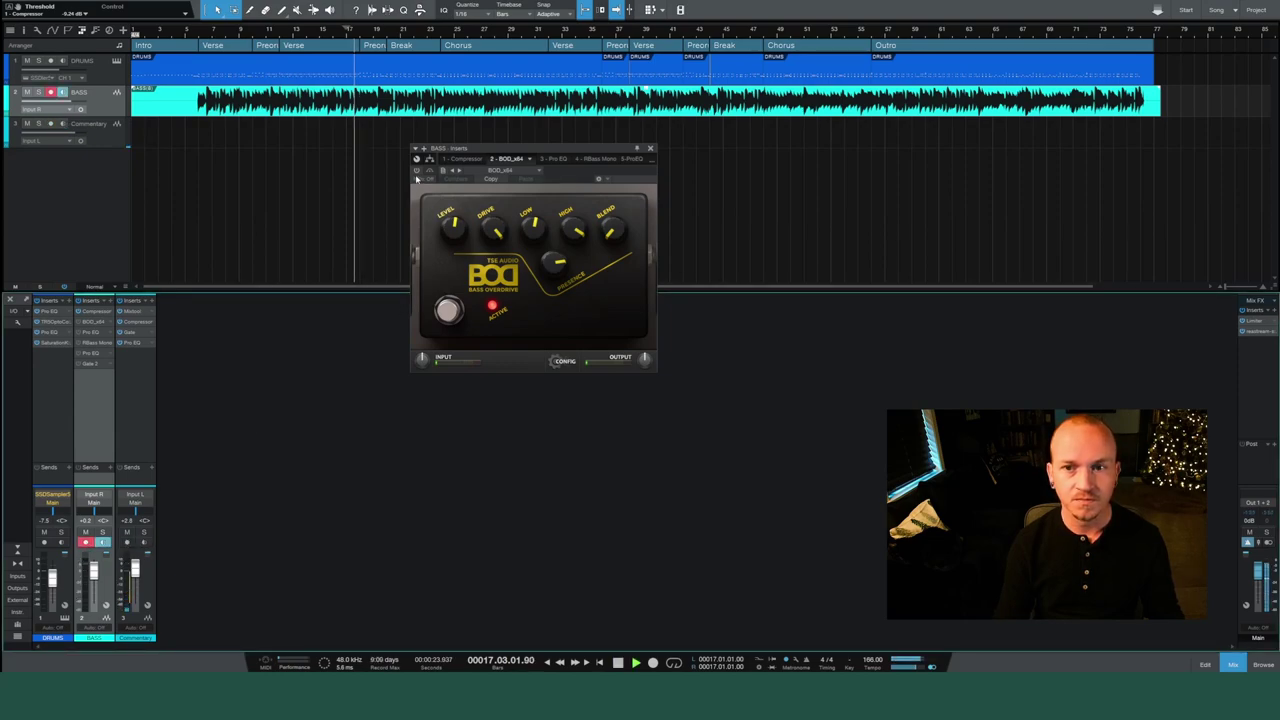
left_click(86, 543)
key("space")
left_click(126, 543)
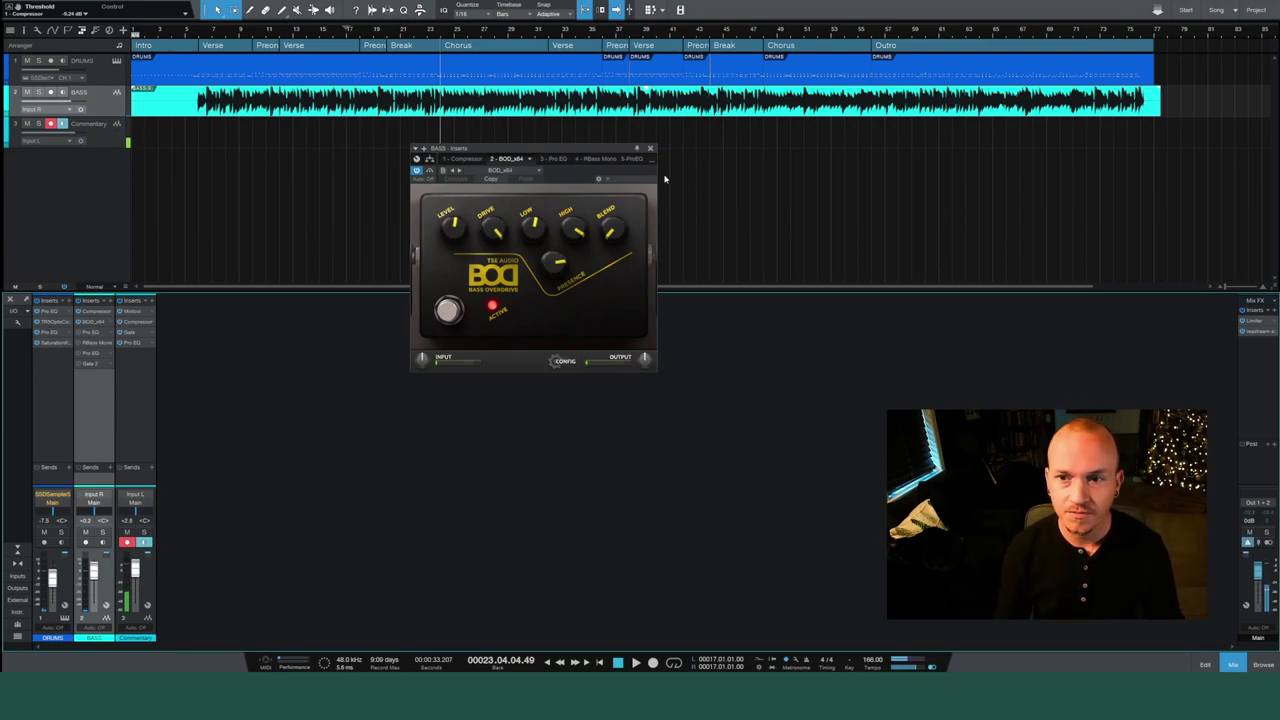
mouse_move(497, 232)
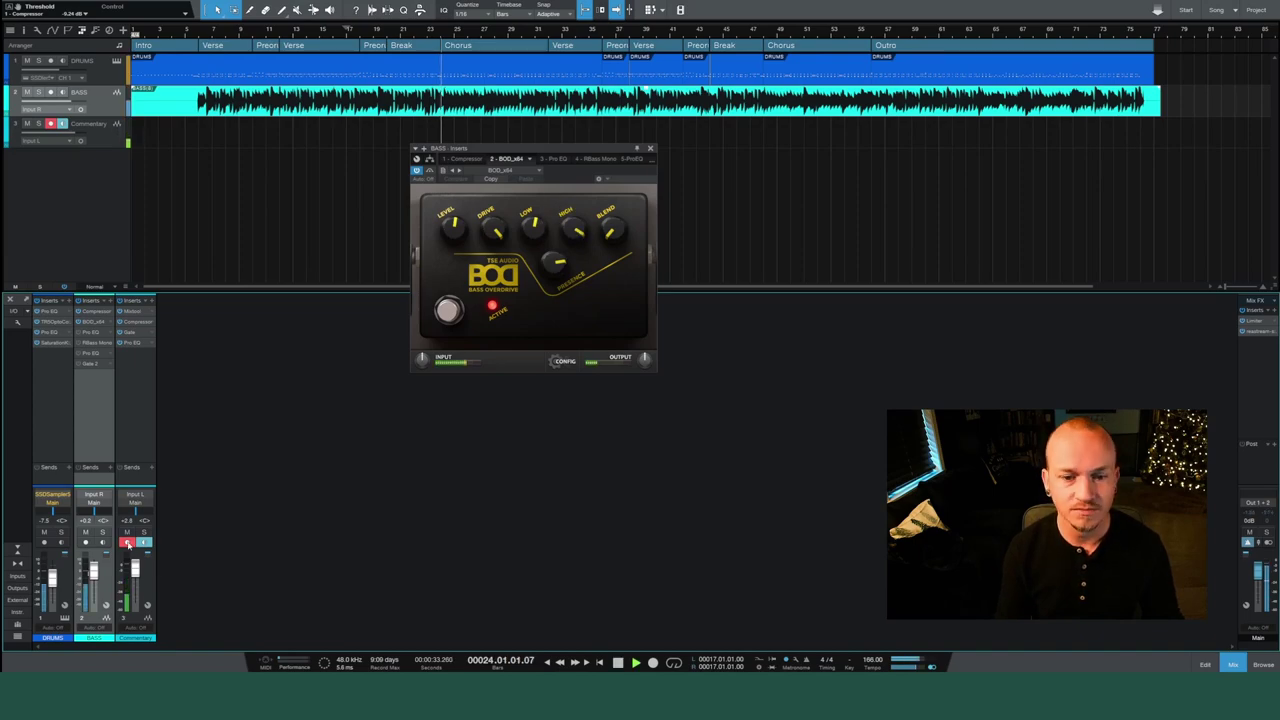
key("space")
left_click(448, 310)
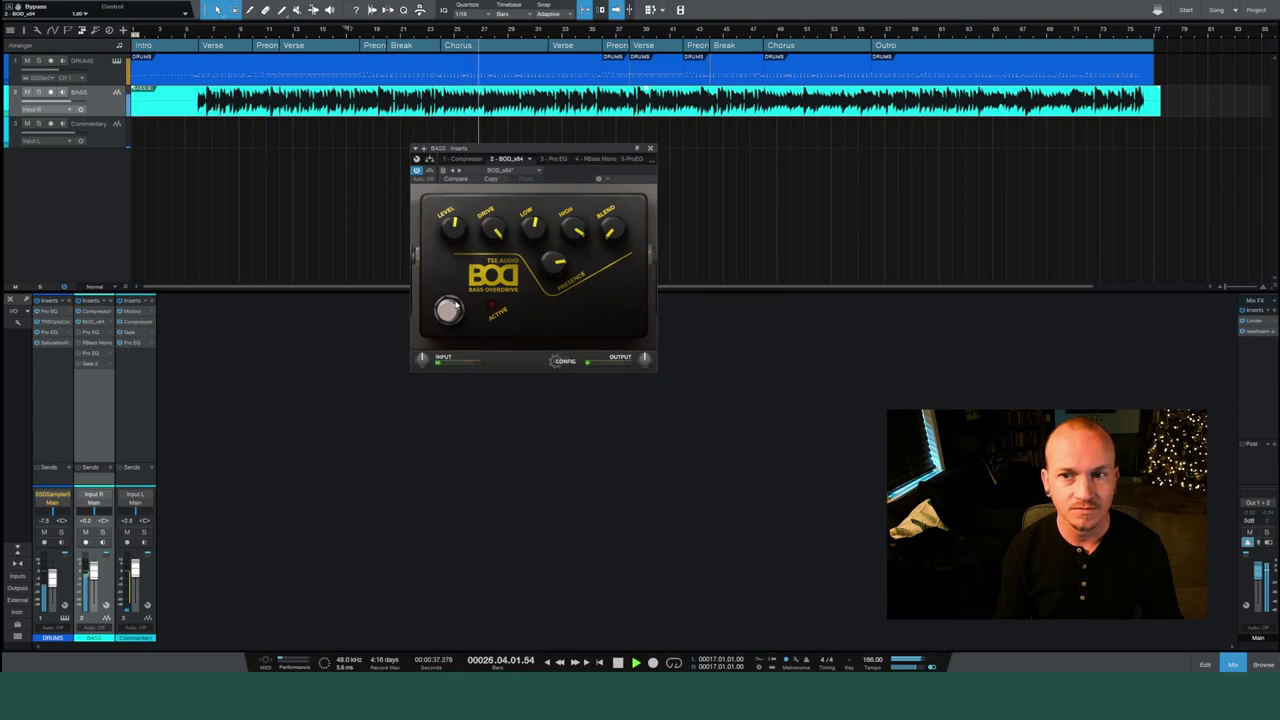
left_click(448, 310)
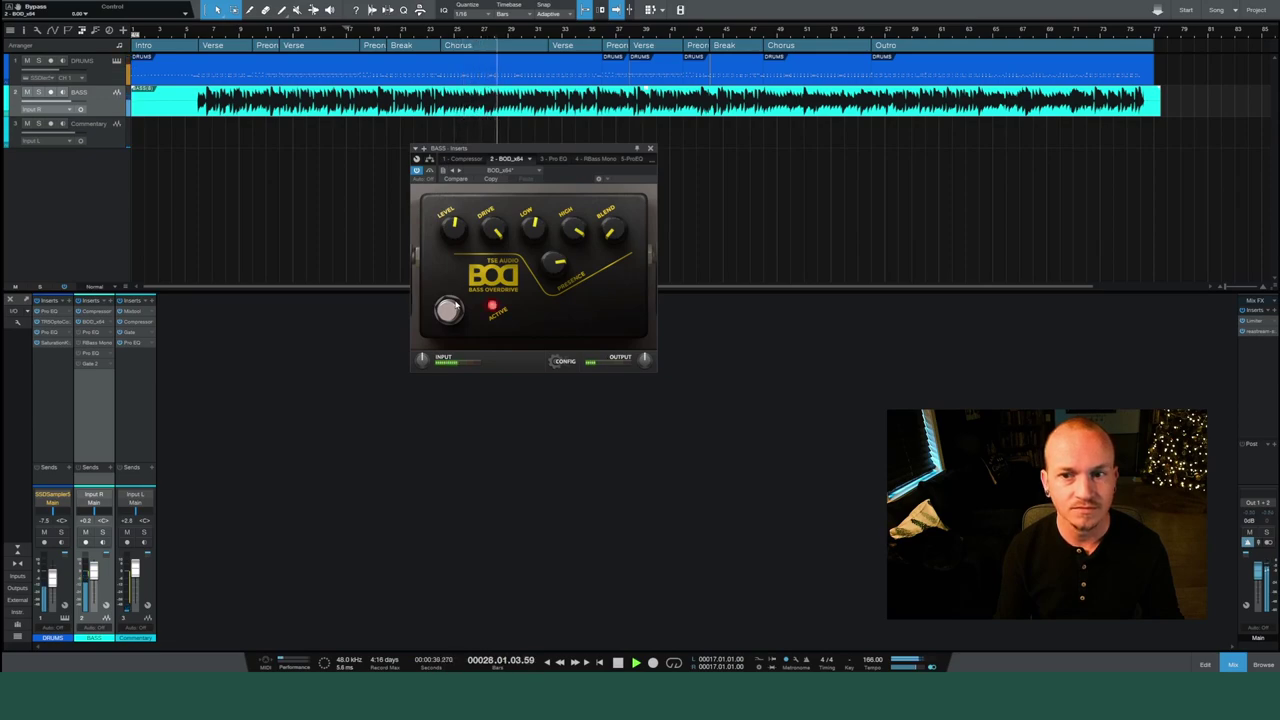
key("space")
left_click(127, 543)
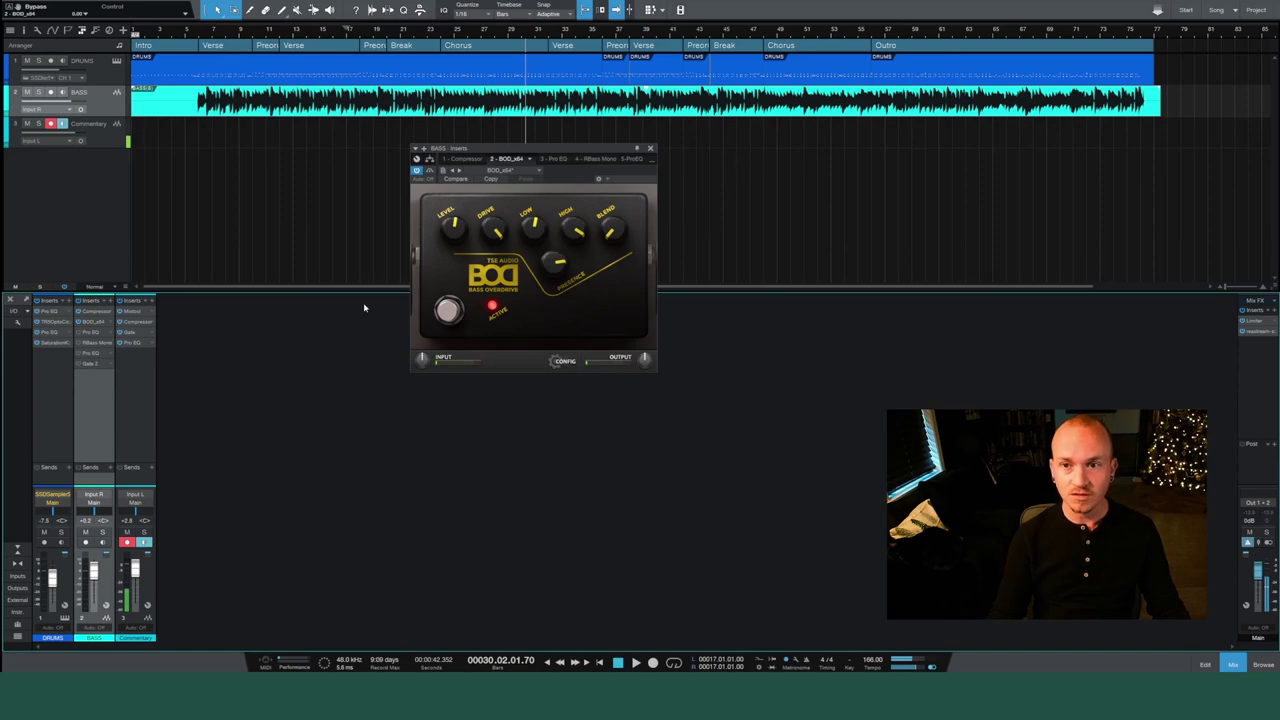
Open the BASS Pro EQ and raise the LMF cut gain toward -4 dB while playing.
left_click(93, 334)
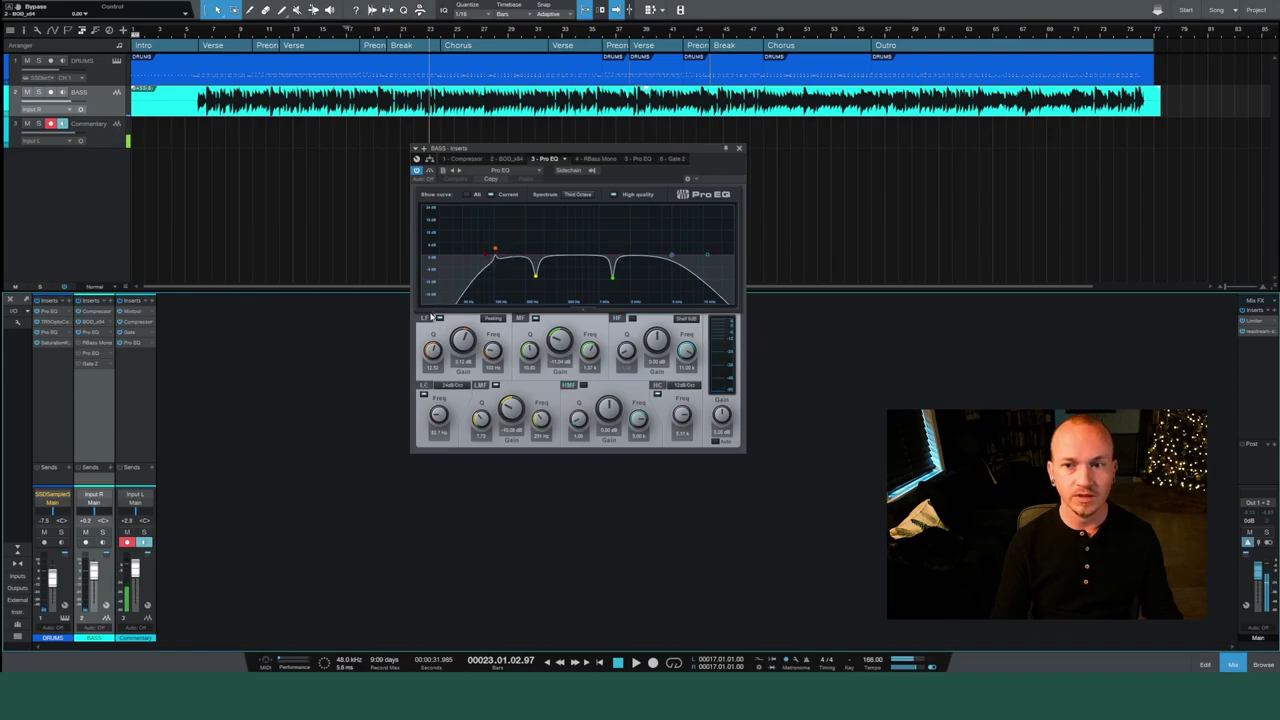
key("space")
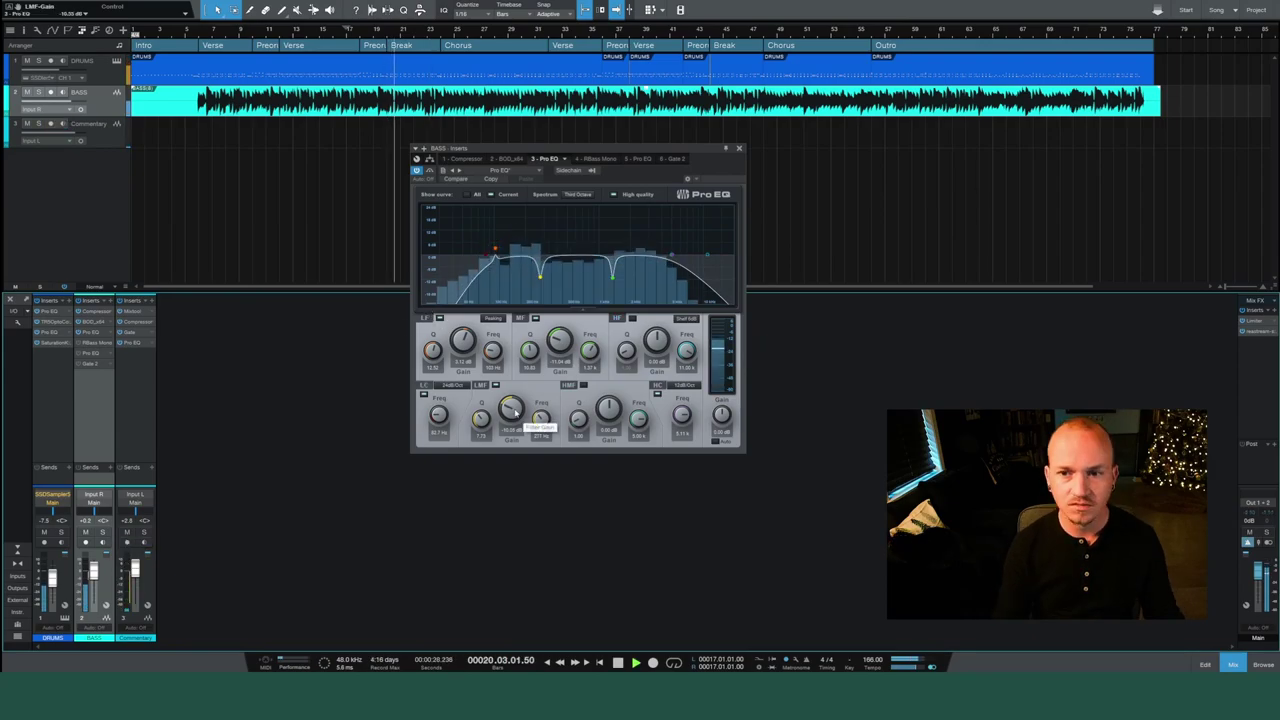
mouse_move(512, 410)
left_mouse_down()
mouse_move(523, 394)
mouse_move(520, 414)
left_mouse_up()
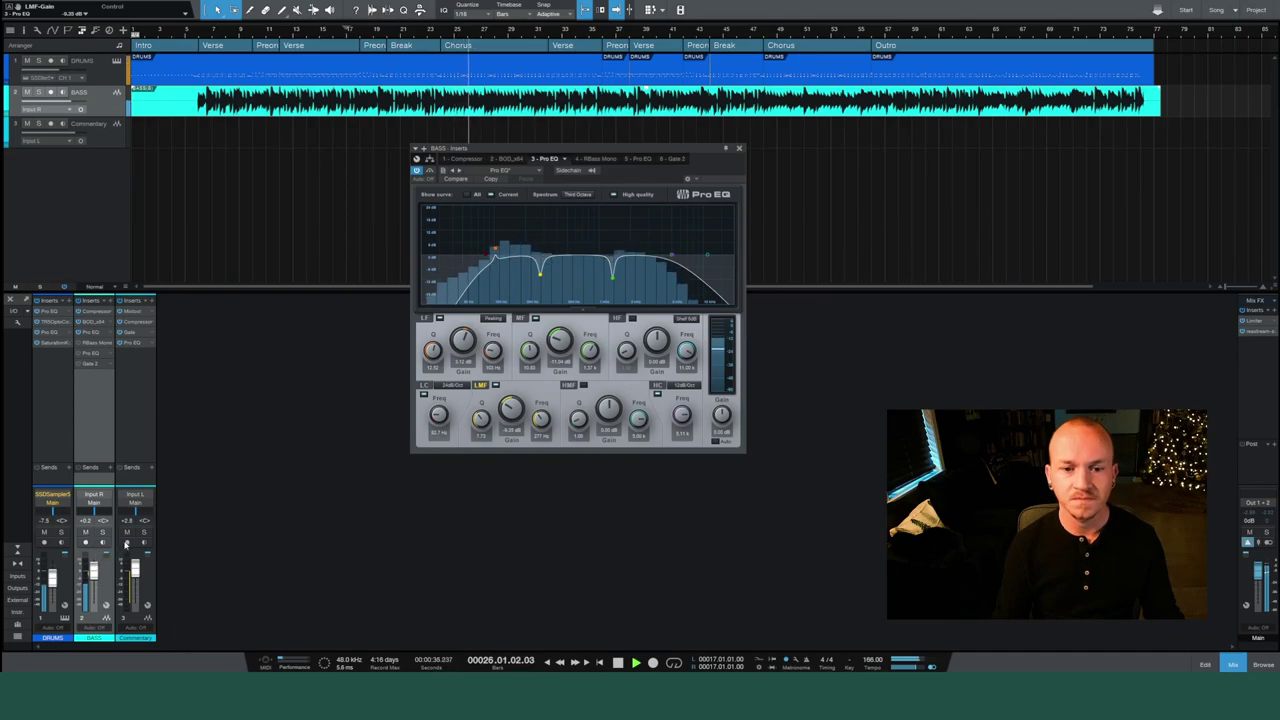
left_click(126, 543)
key("space")
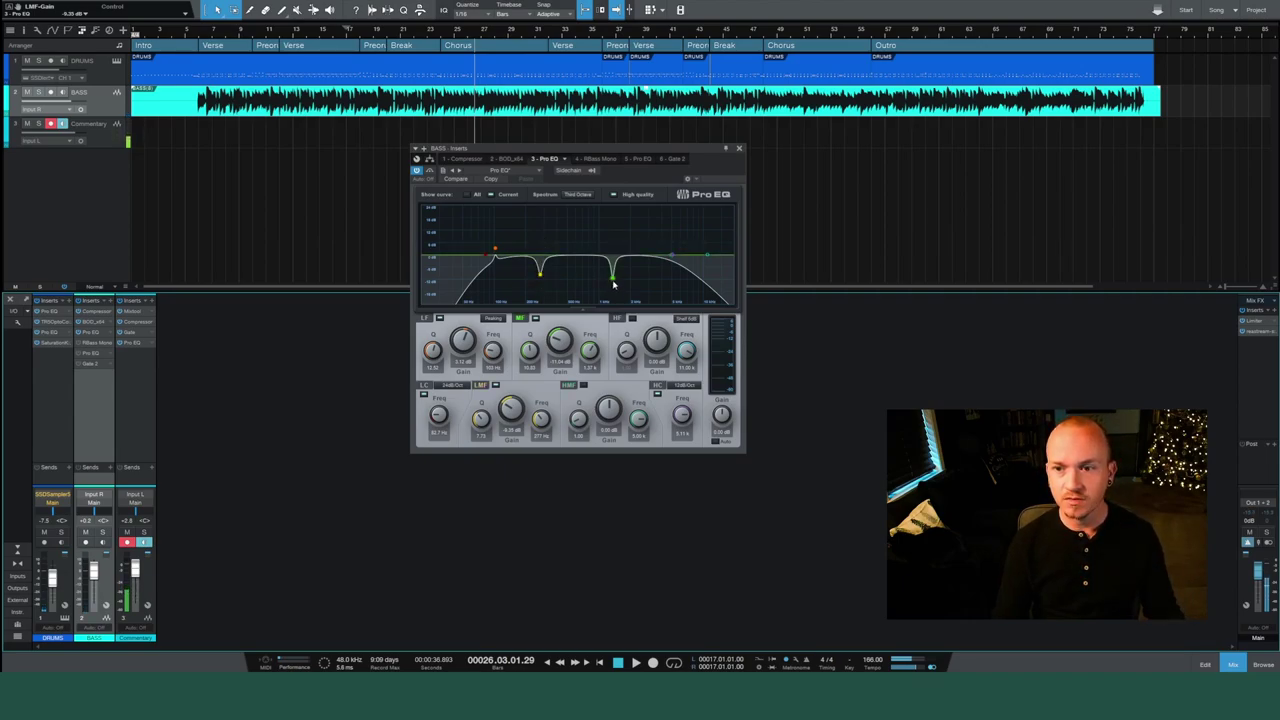
Play from bar 17 and adjust the mid-band cut on the bass EQ.
left_click(364, 35)
key("space")
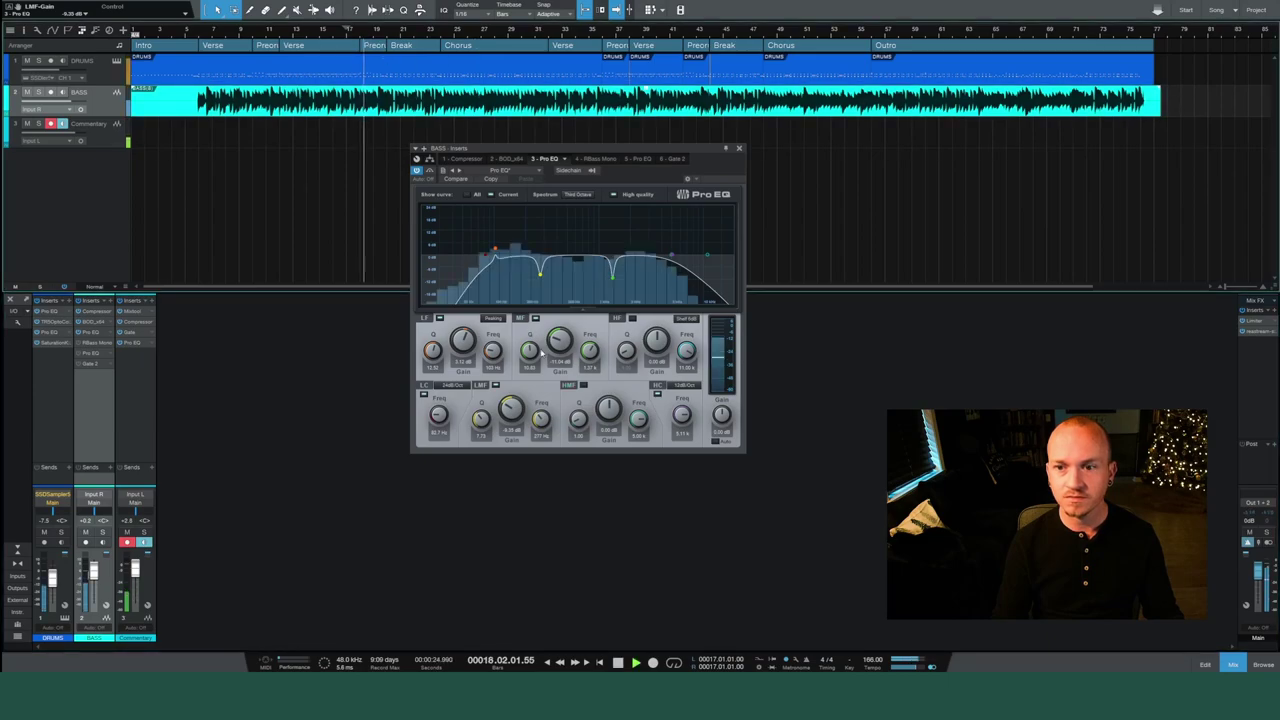
mouse_move(559, 342)
left_mouse_down()
mouse_move(580, 297)
mouse_move(549, 331)
left_mouse_up()
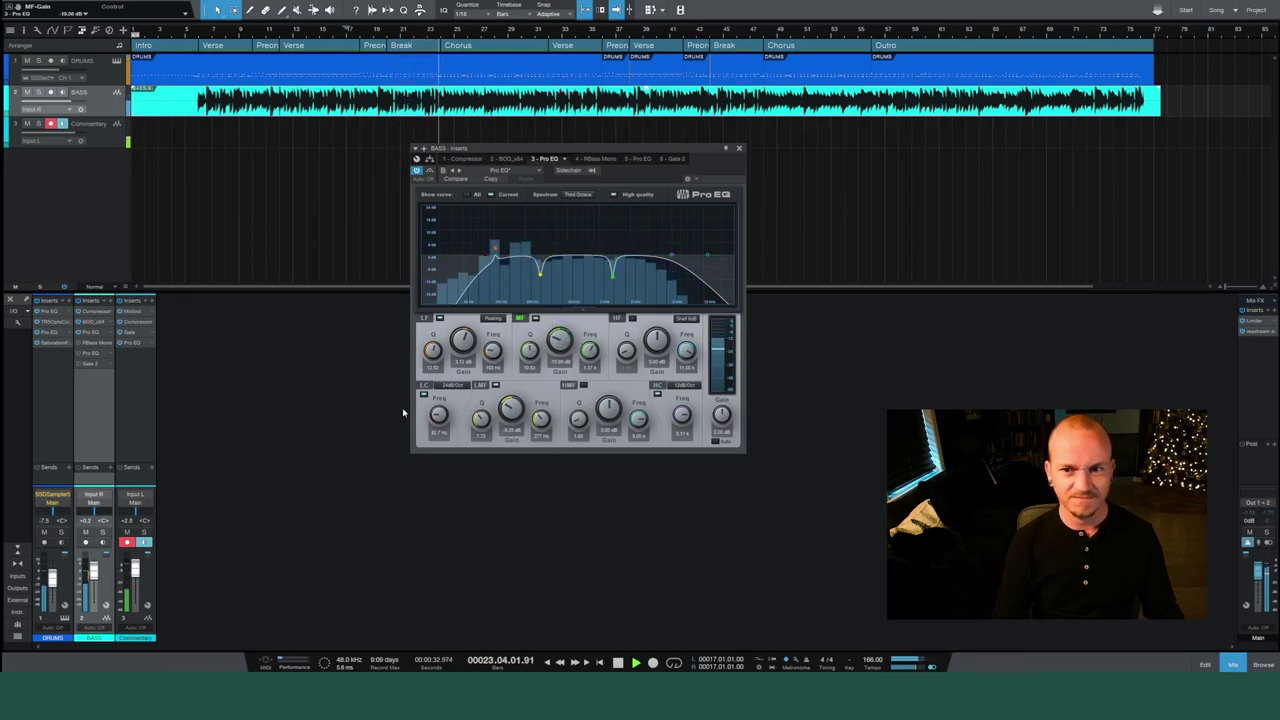
key("space")
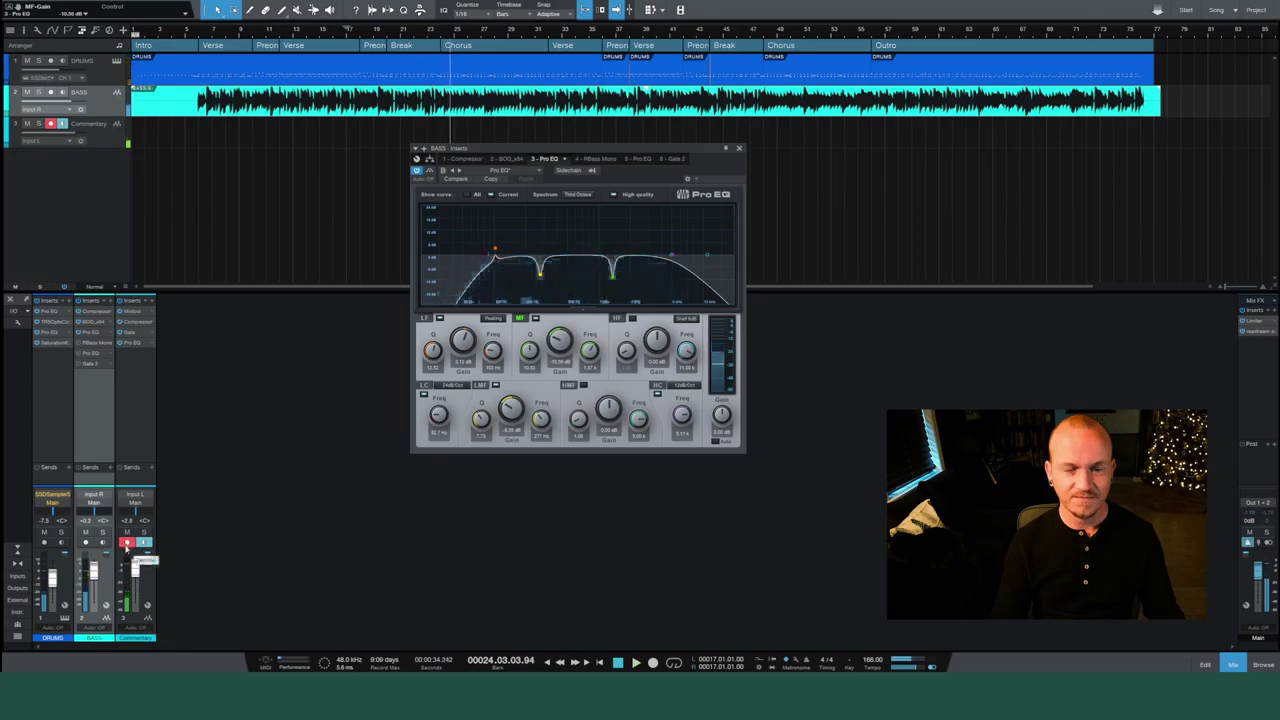
Set RBass Mono Intensity to -6.0 while playing, then bring up the 5 - Pro EQ insert.
left_click(591, 159)
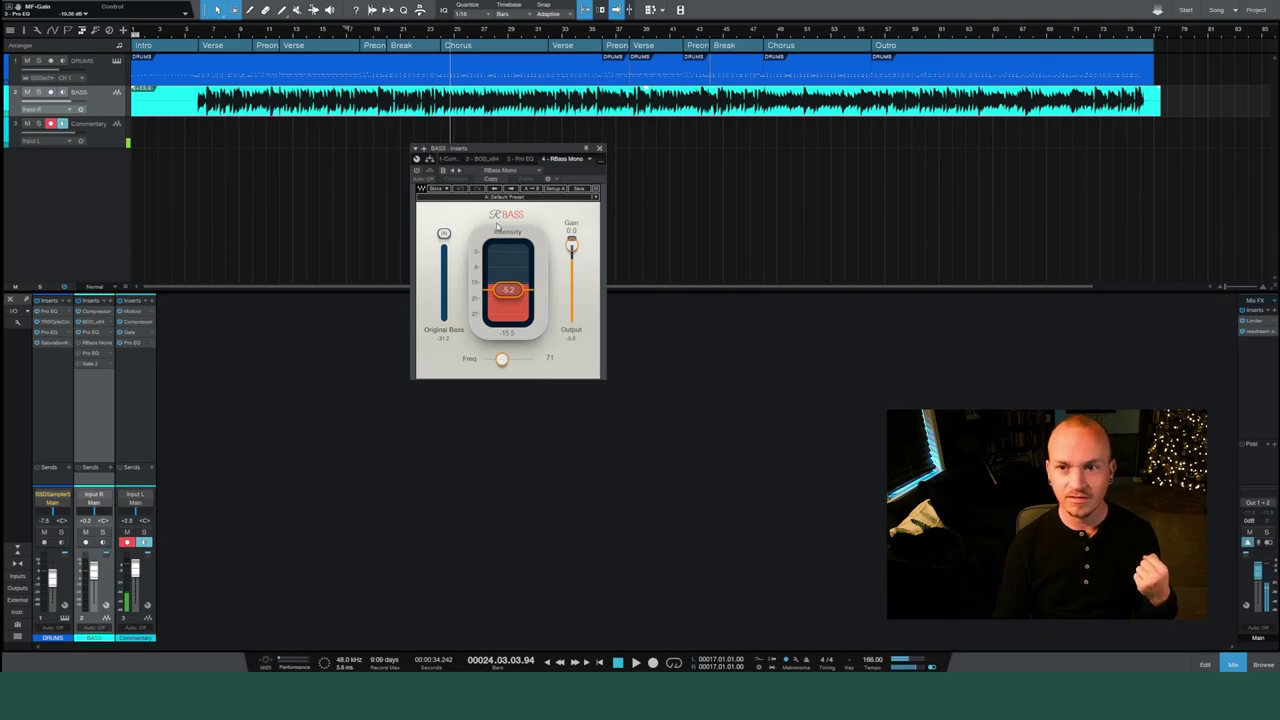
key("space")
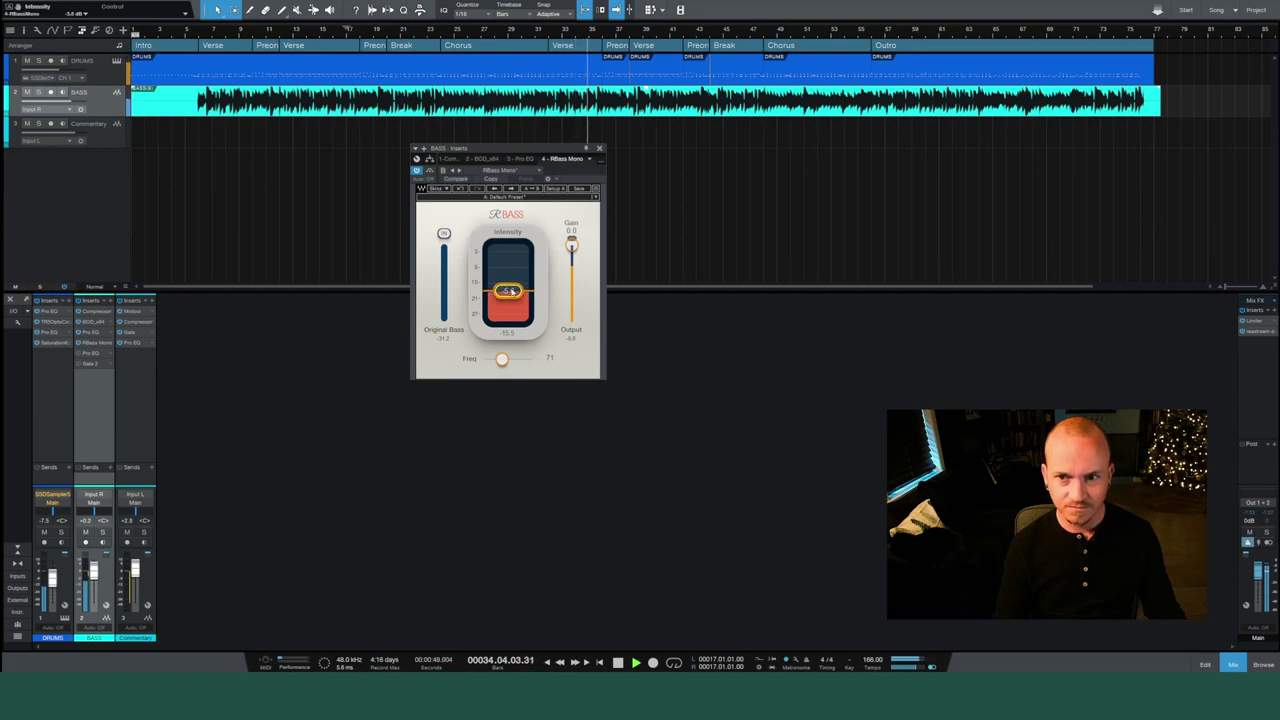
left_click_drag(508, 291, 508, 292)
key("space")
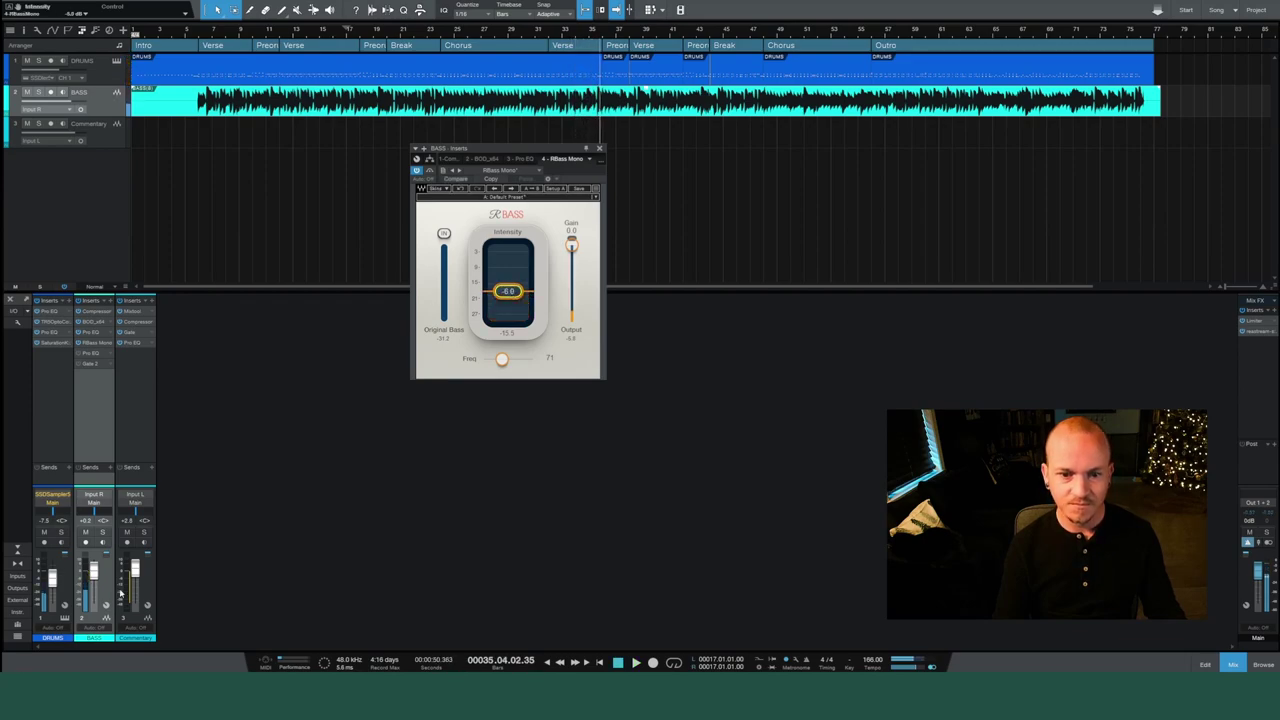
left_click(127, 542)
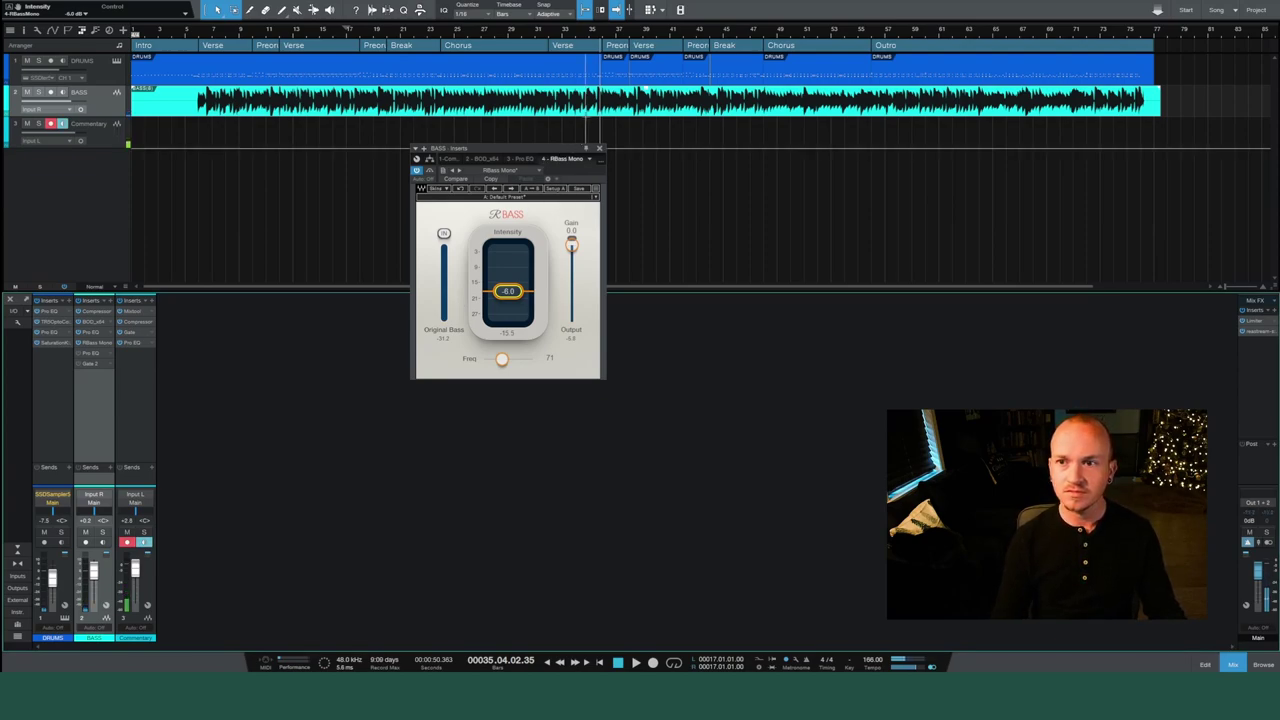
left_click(93, 355)
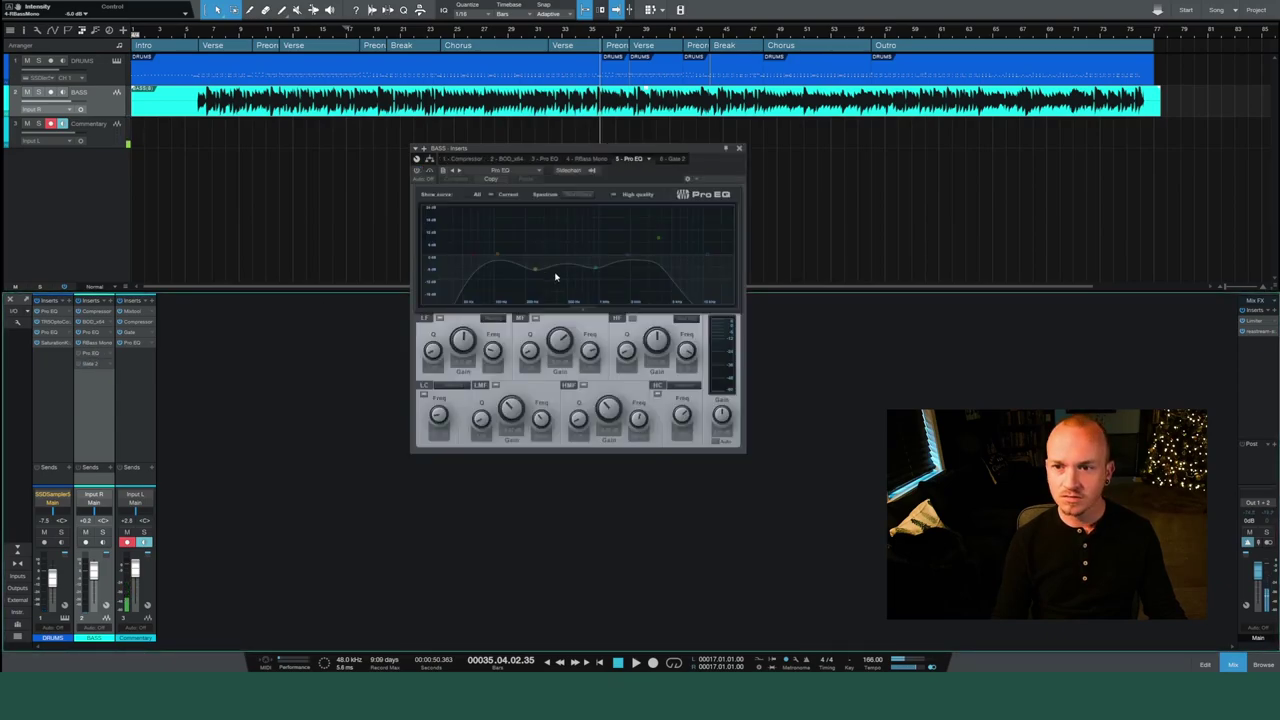
Switch on the second Pro EQ at bar 17 and A/B it against bypass.
left_click(359, 35)
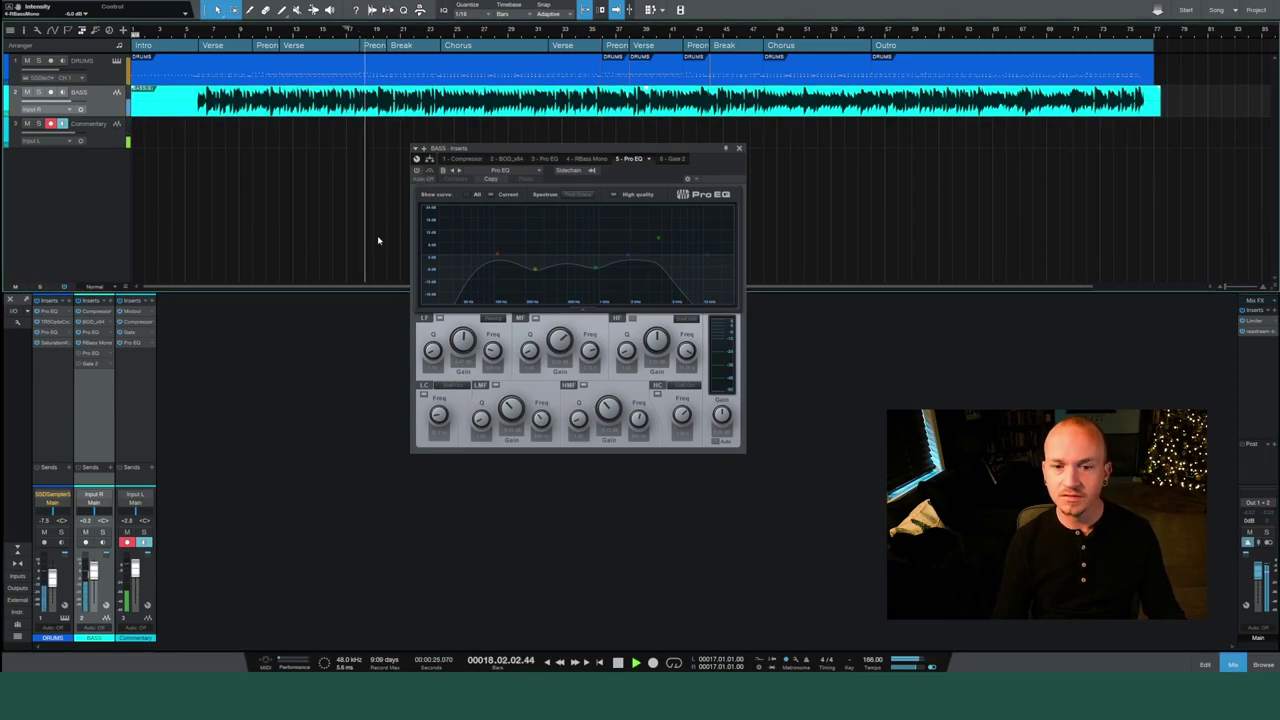
left_click(416, 171)
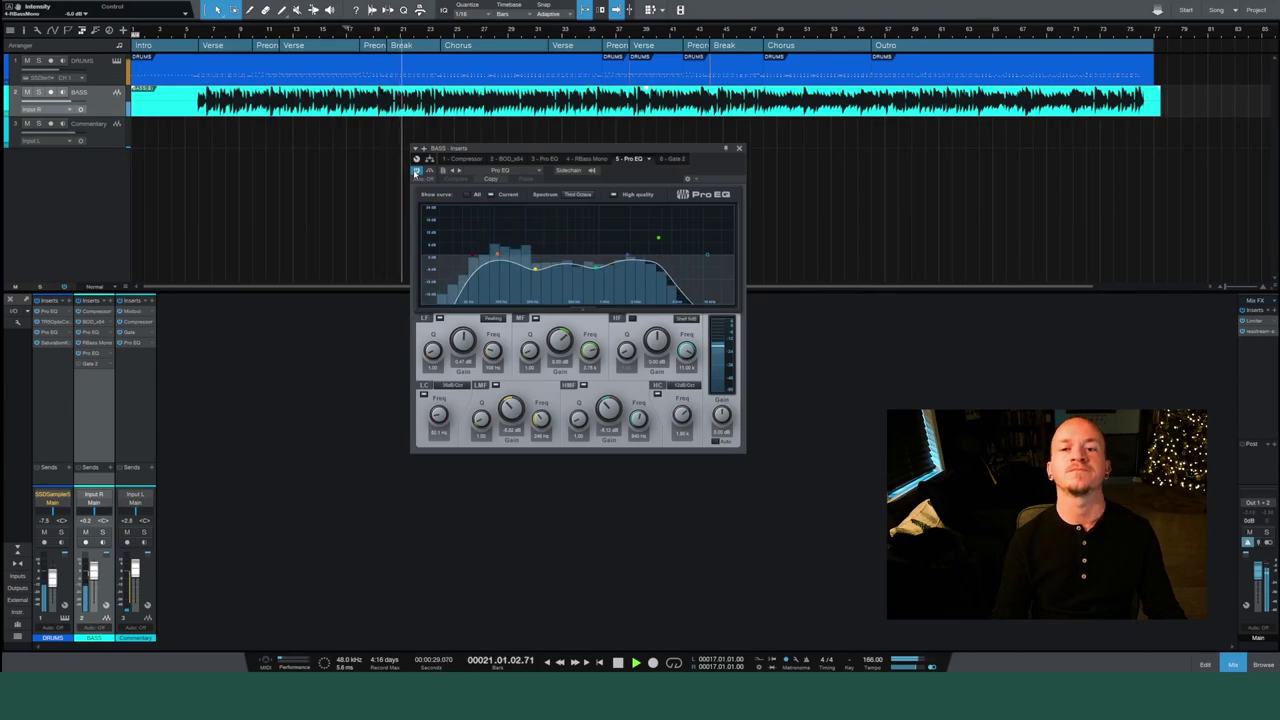
left_click(415, 172)
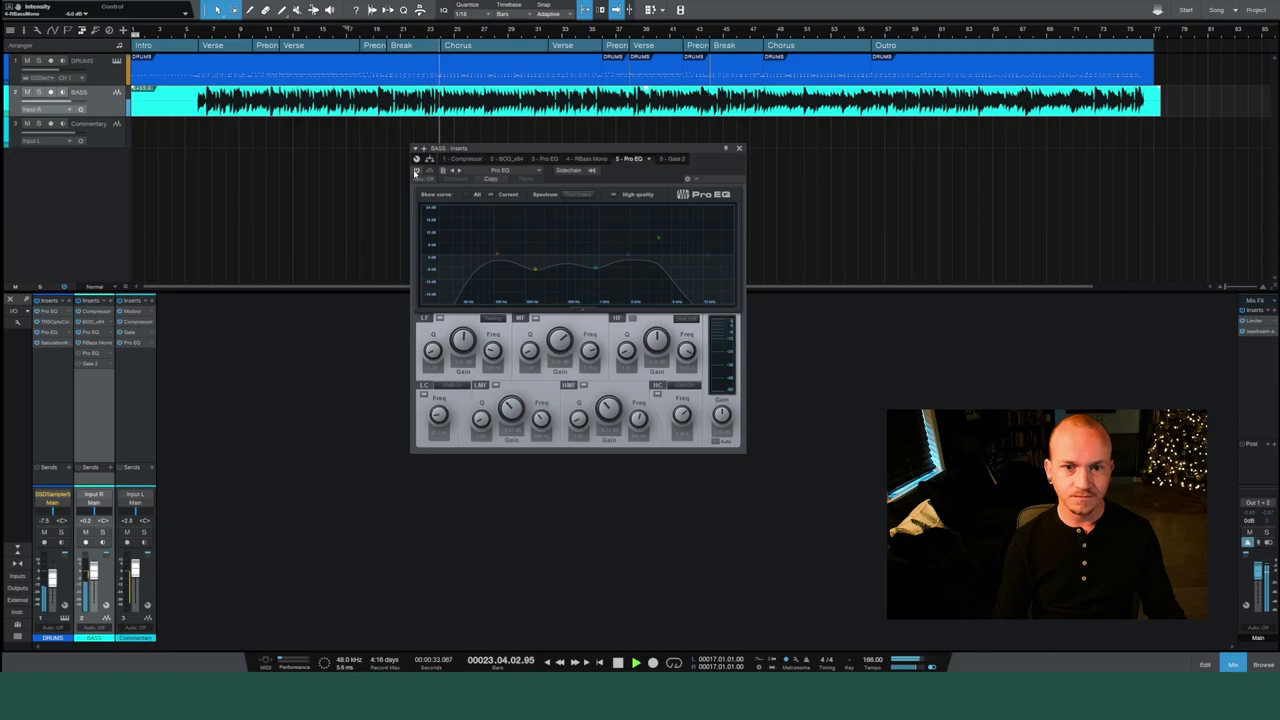
left_click(416, 171)
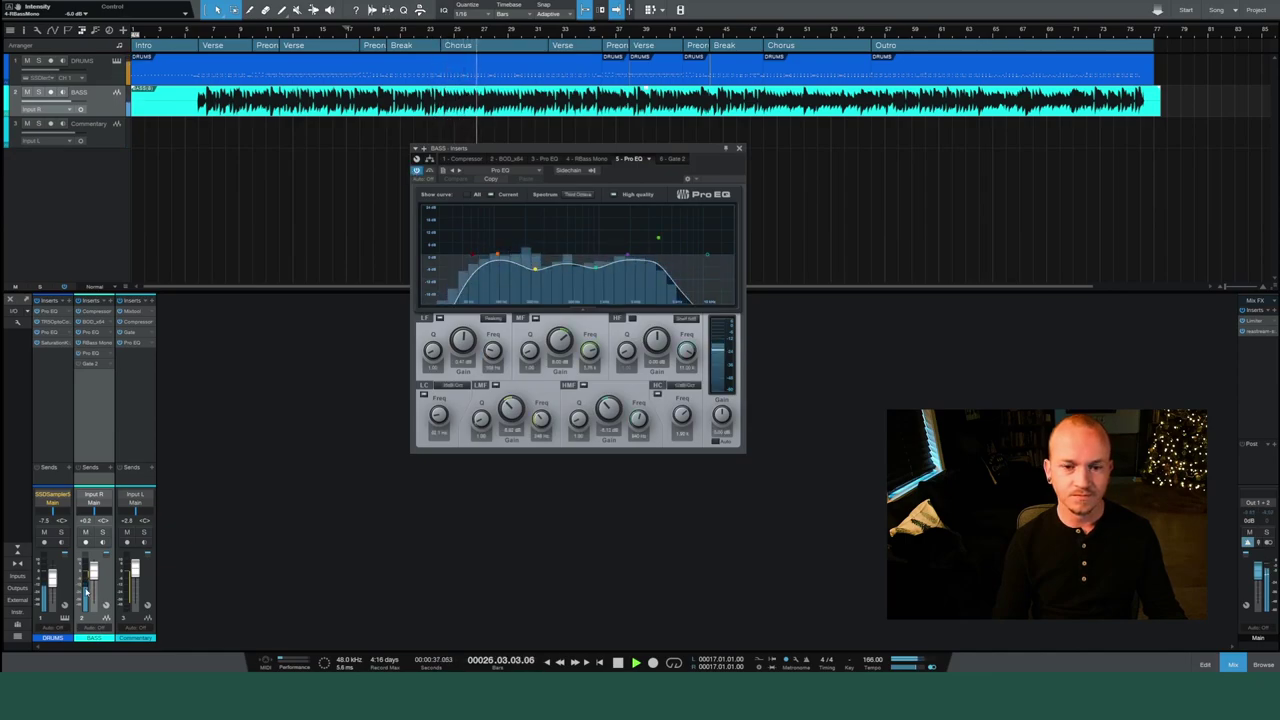
left_click(126, 542)
key("space")
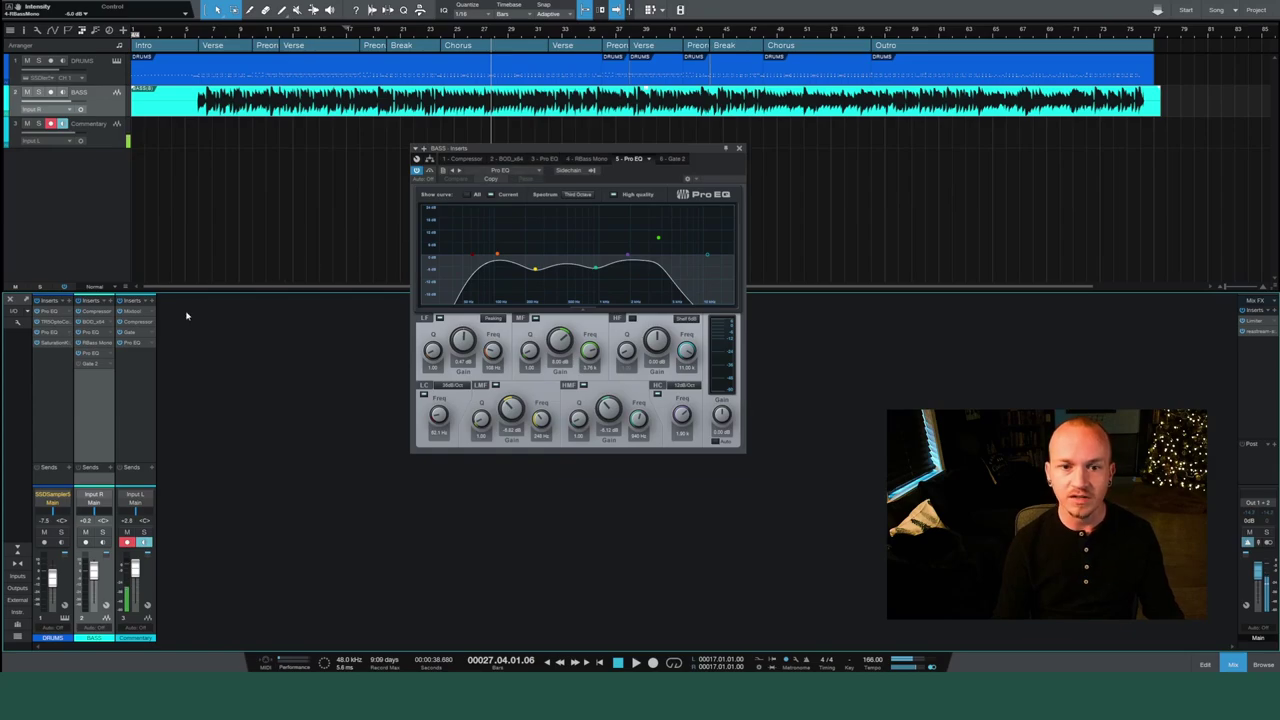
Play from bar 18, comparing the second Pro EQ bypassed and on, leaving it active.
left_click(365, 37)
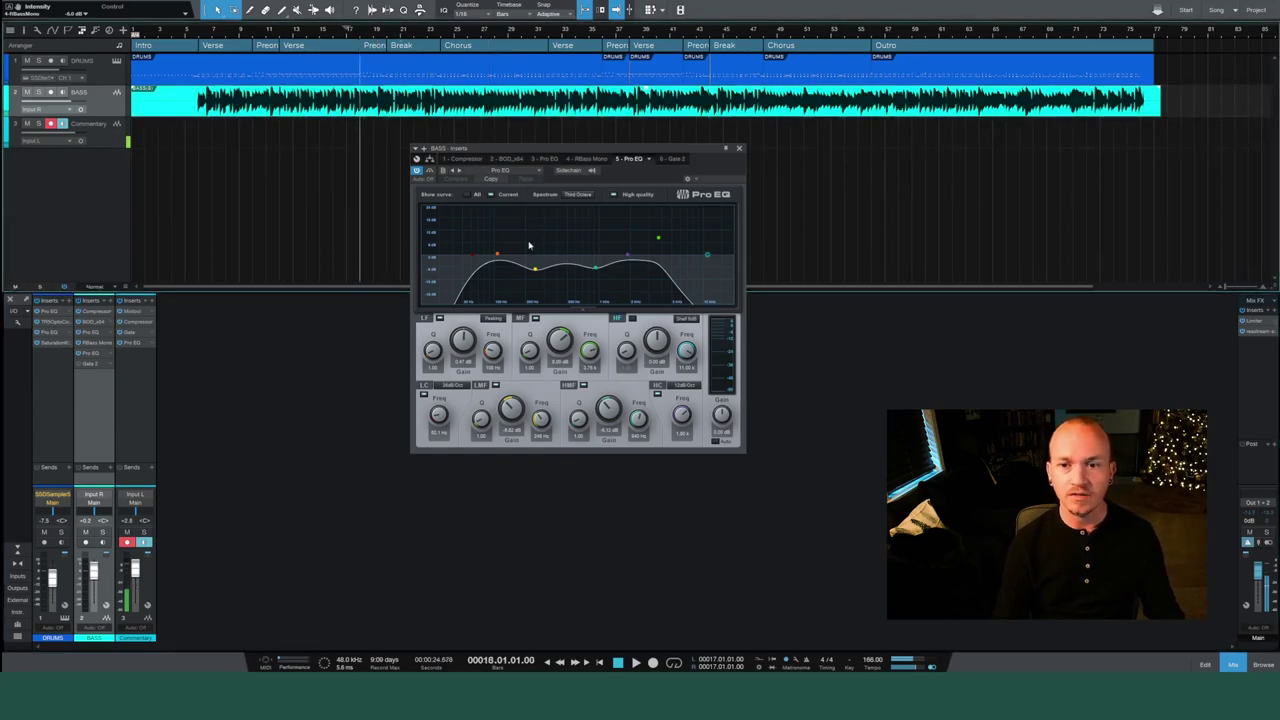
left_click(126, 541)
key("space")
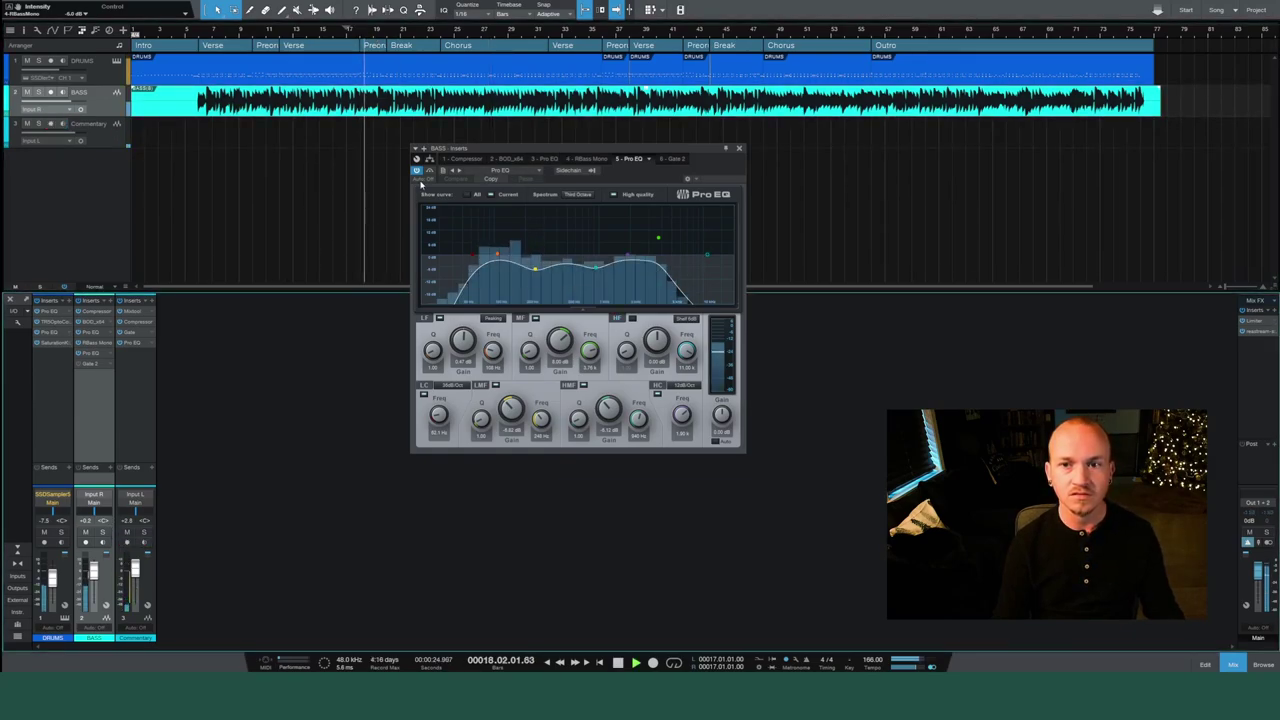
left_click(417, 171)
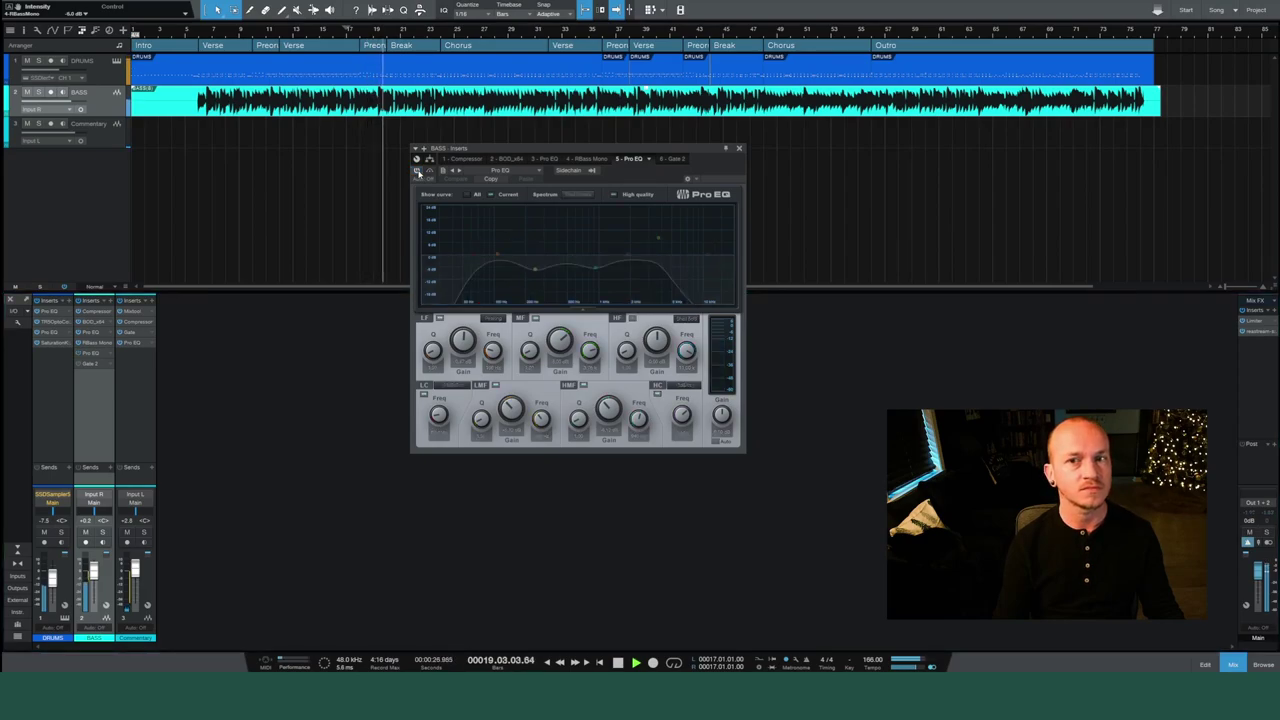
left_click(417, 171)
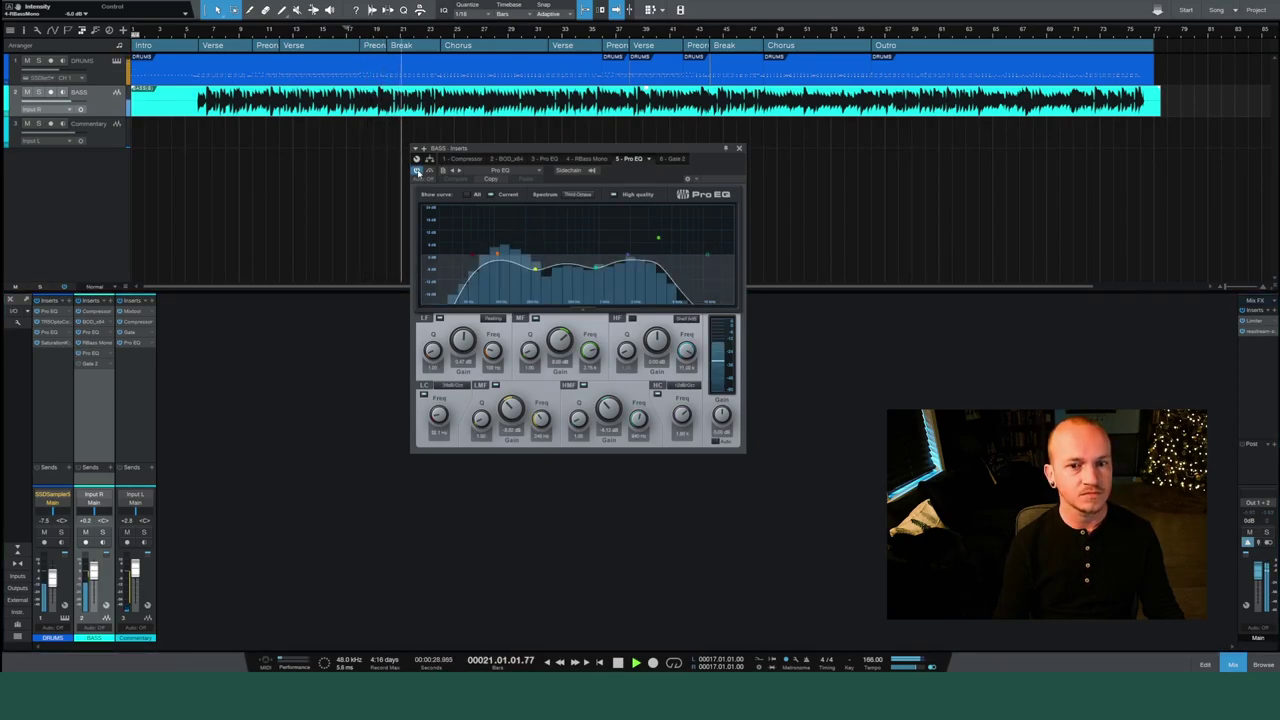
left_click(127, 542)
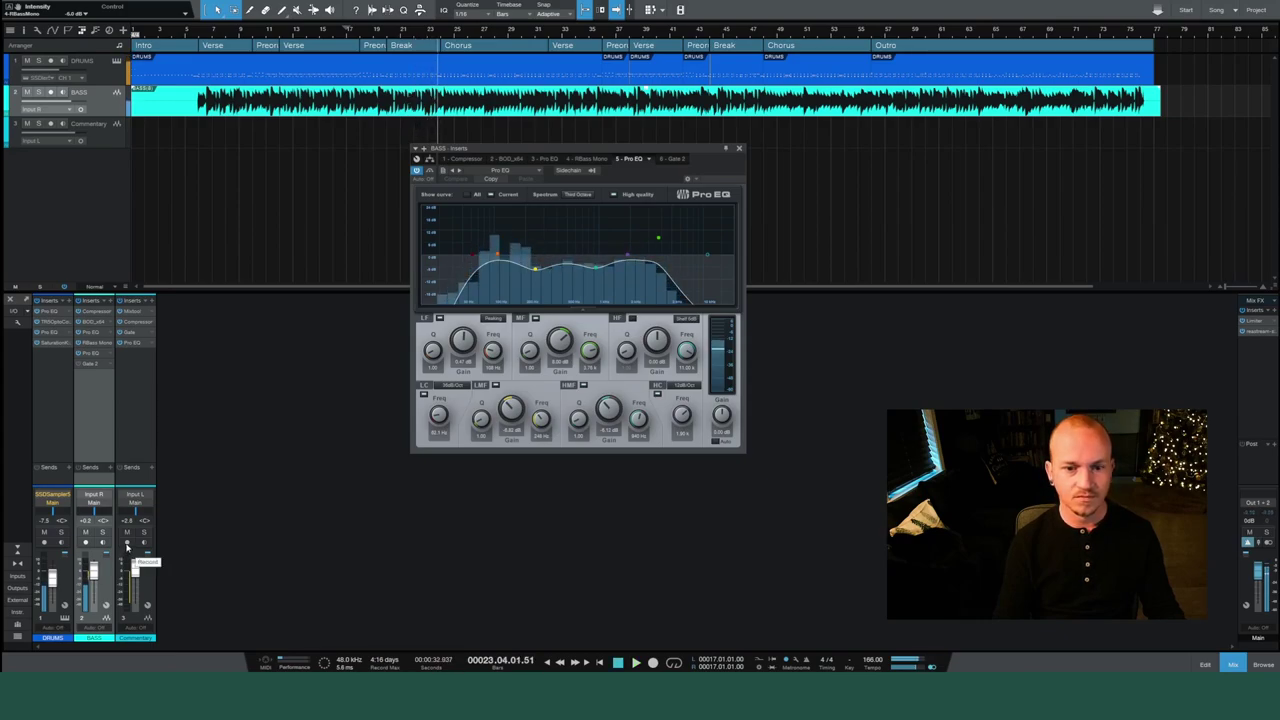
key("space")
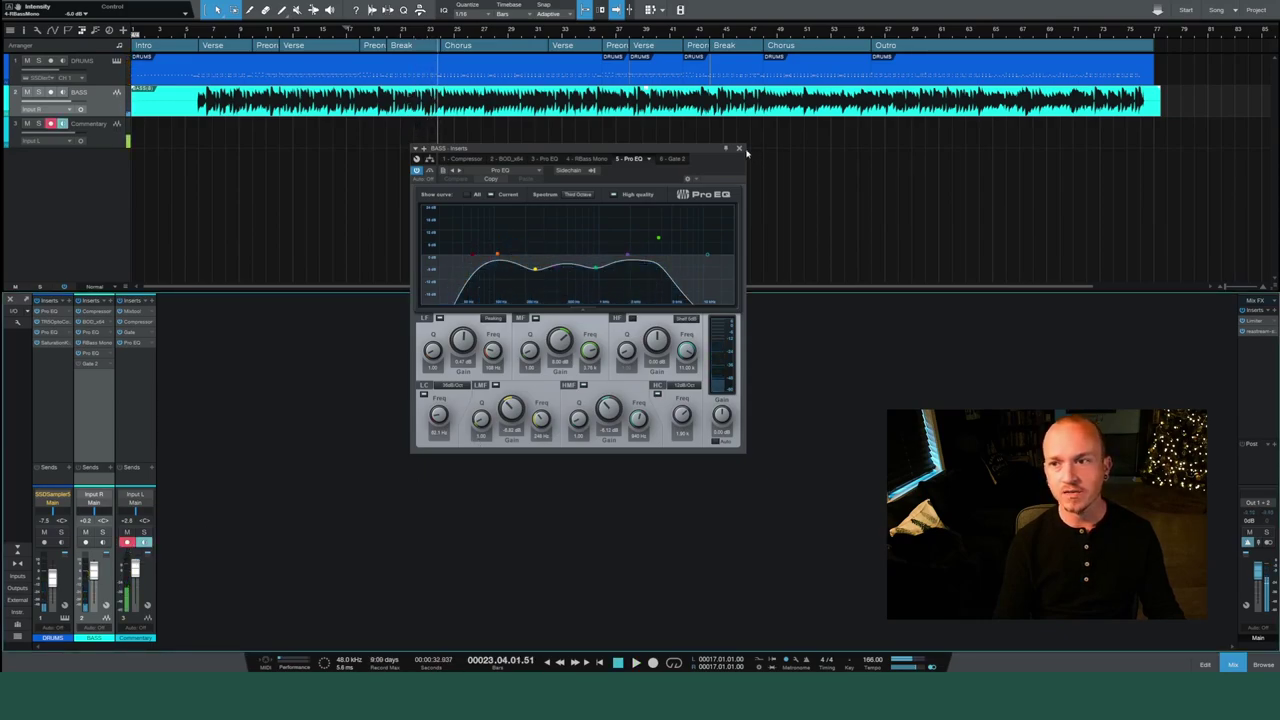
Close the BASS Pro EQ window and play the mix from bar 8.
left_click(740, 149)
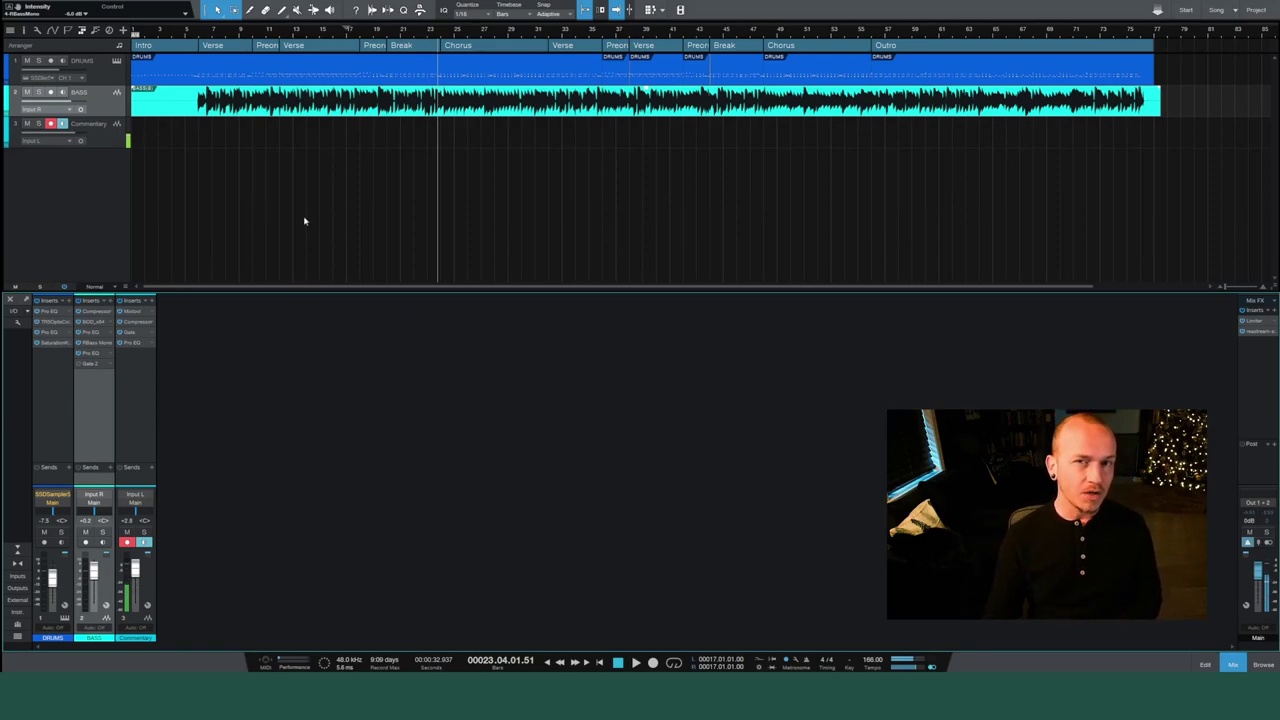
left_click(230, 35)
key("space")
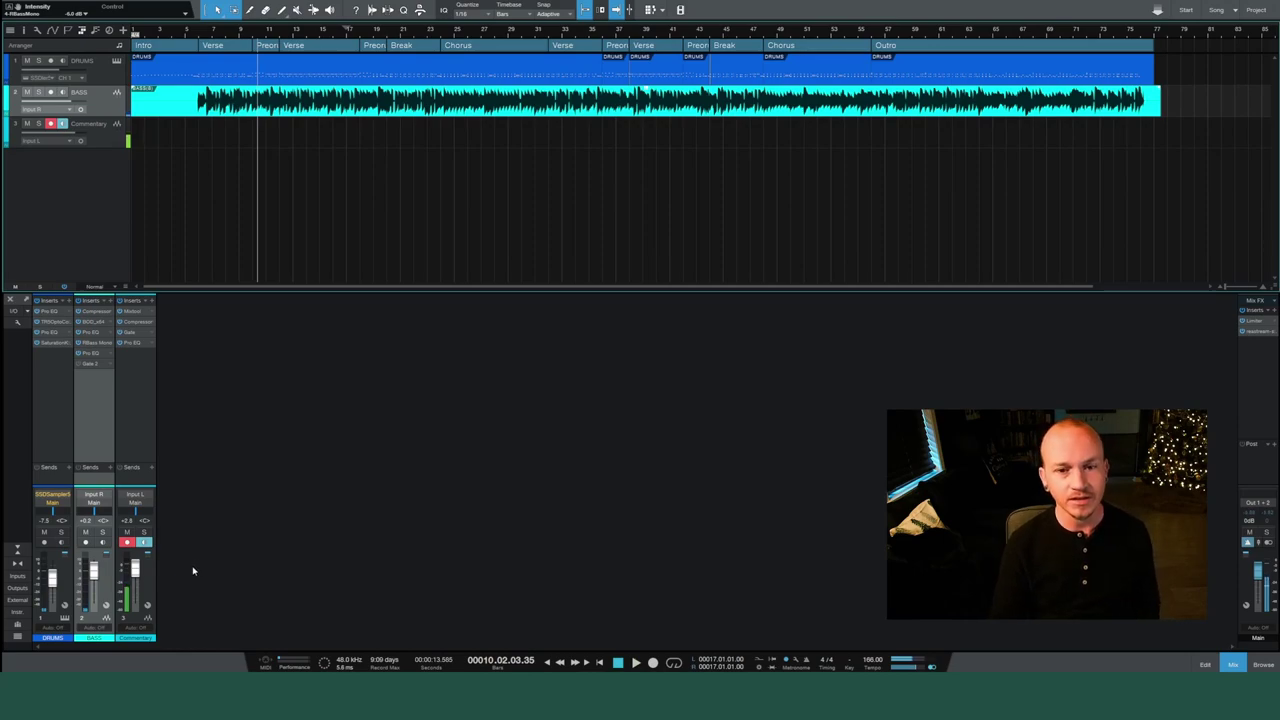
Select the DRUMS channel and turn off its record arm.
right_click(193, 571)
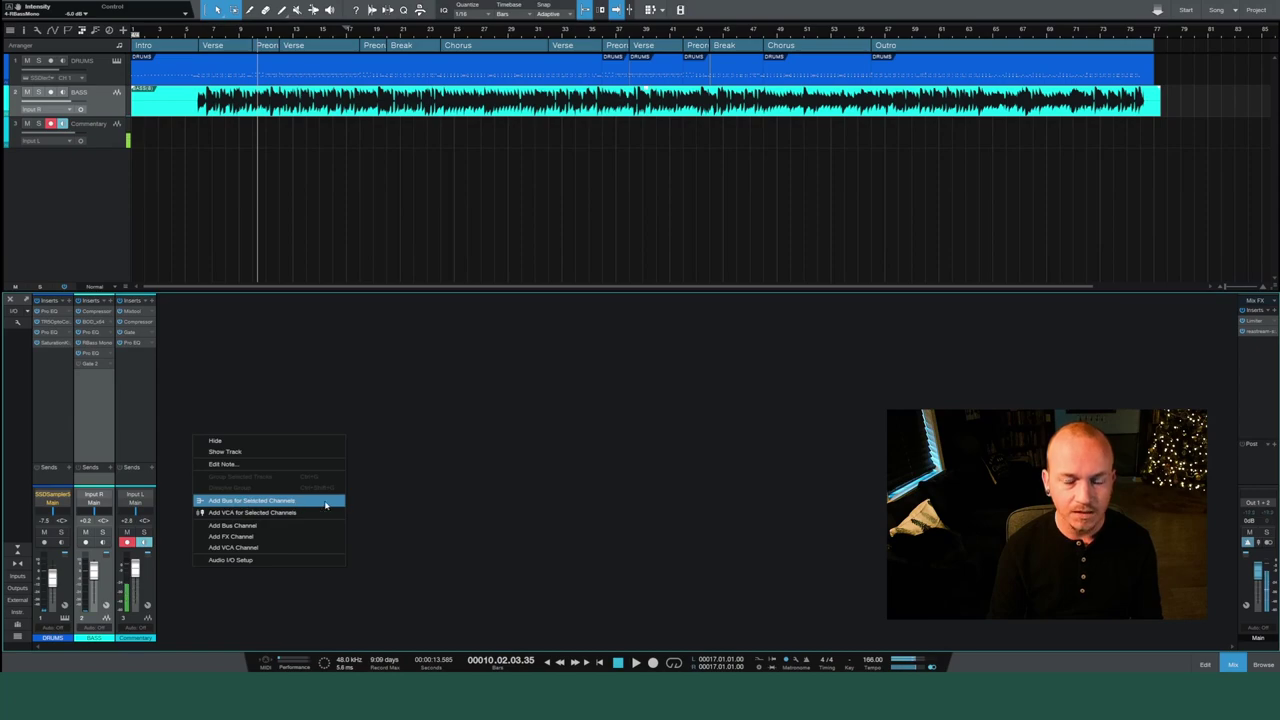
left_click(385, 505)
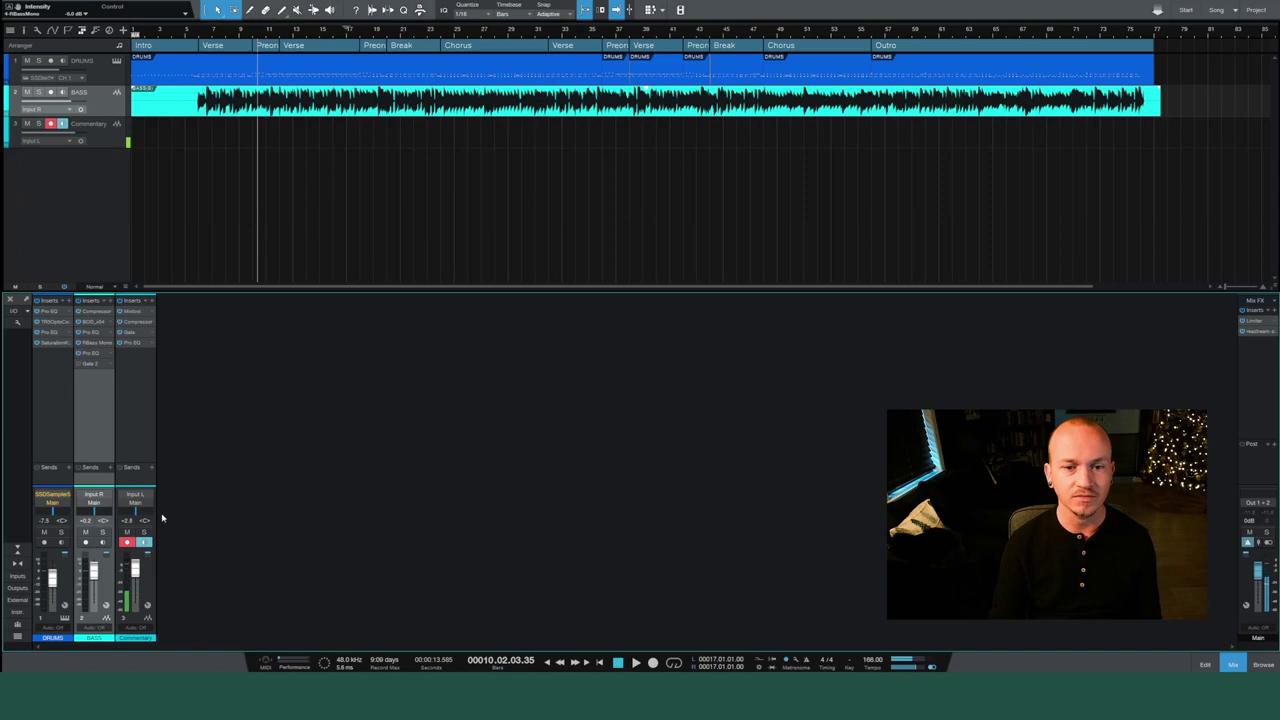
left_click(56, 424)
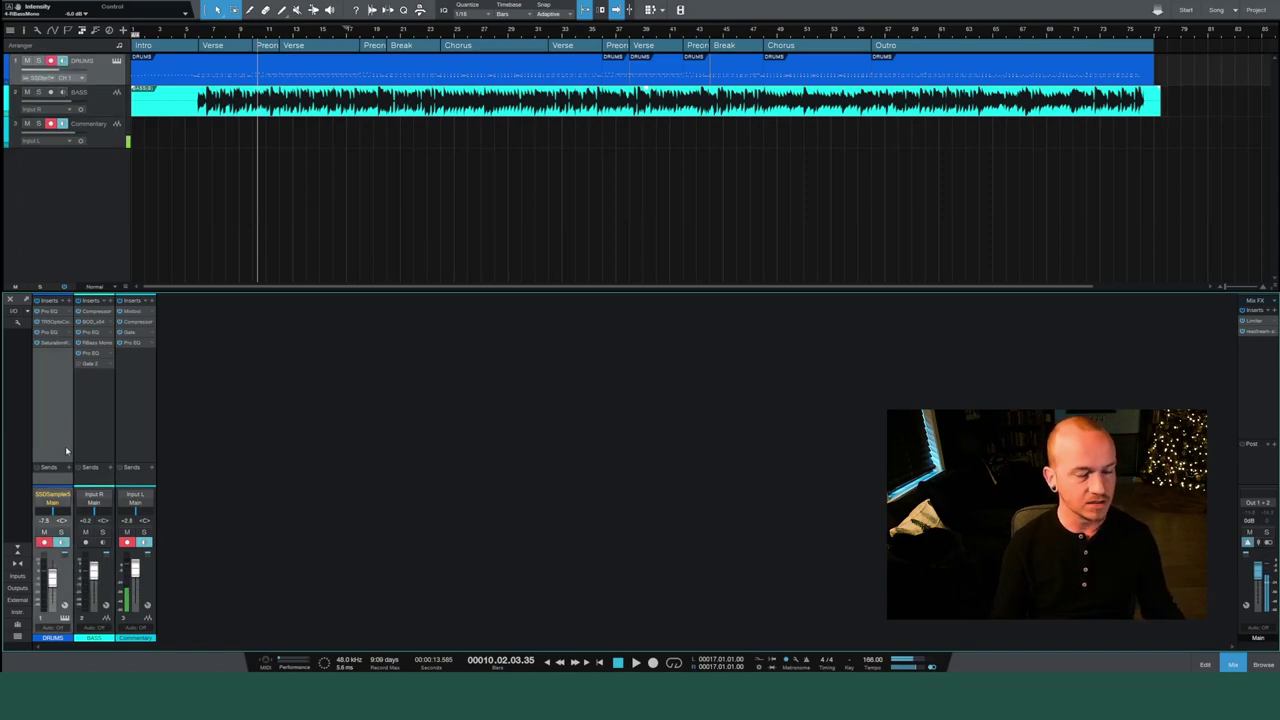
left_click(43, 542)
Create a bus fed by DRUMS and BASS and name it 'Rhythm Sec'.
right_click(95, 426)
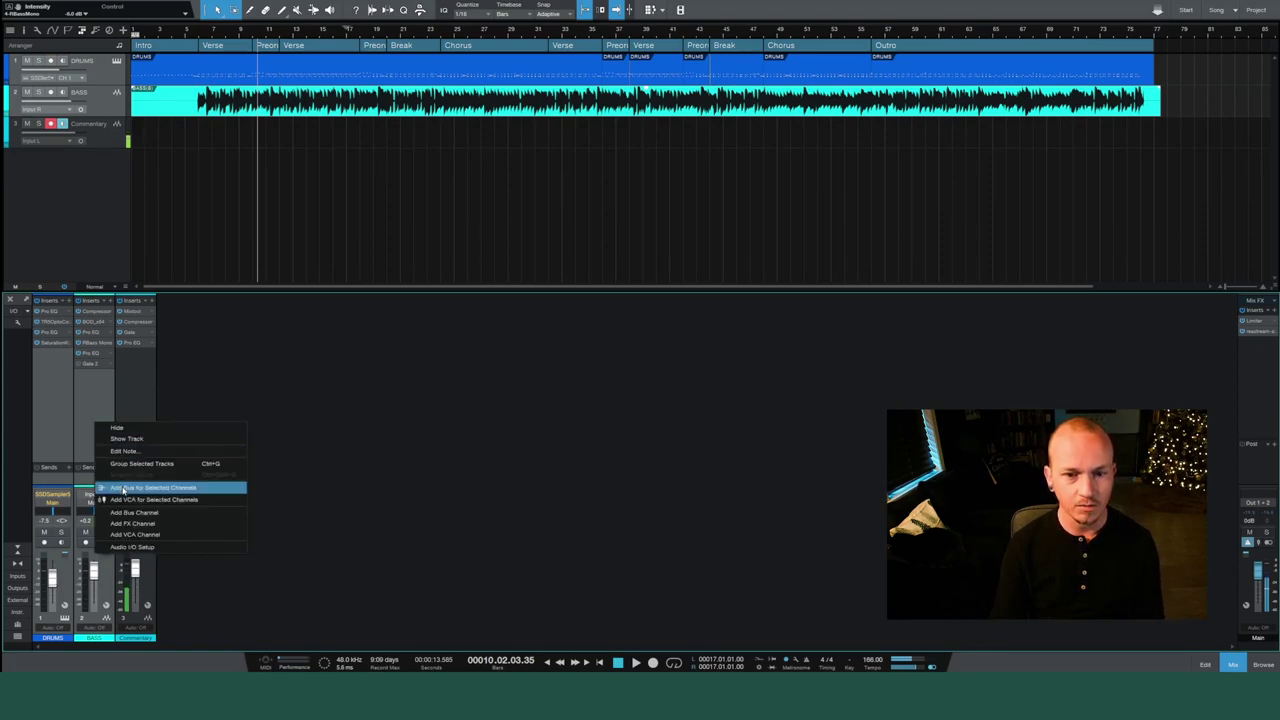
left_click(188, 489)
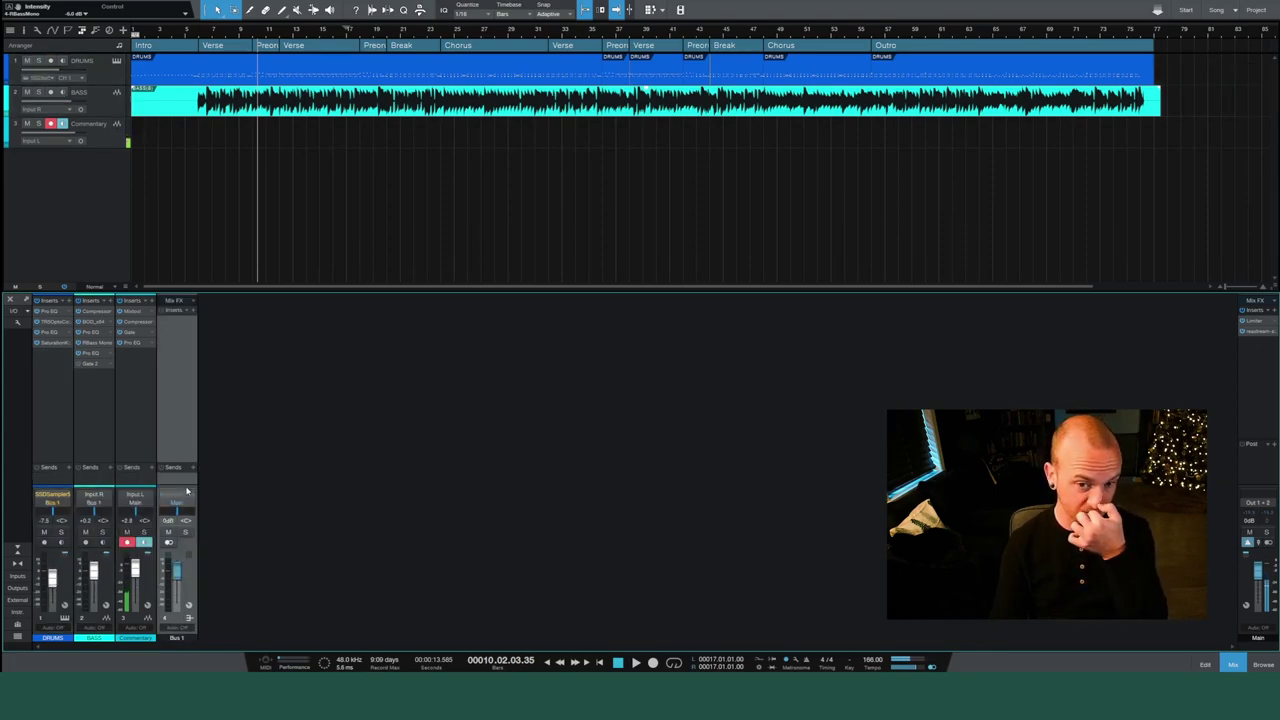
double_click(185, 639)
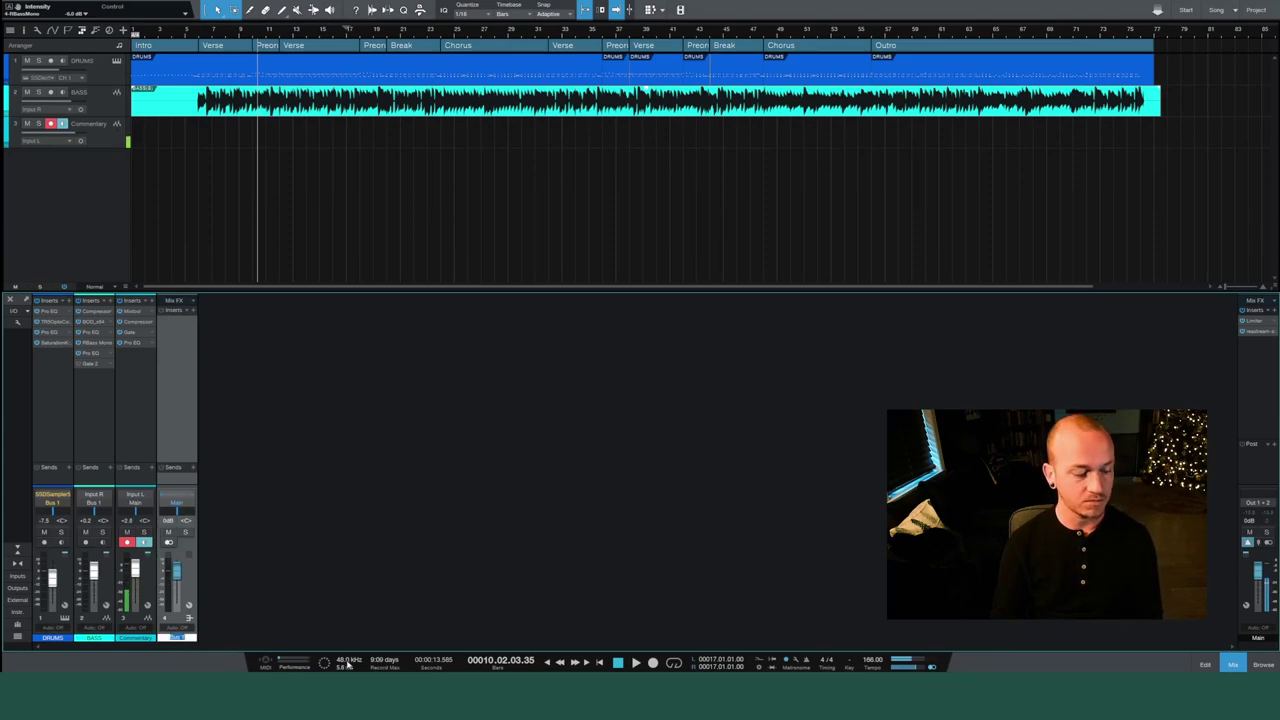
type("Rhythm Sec")
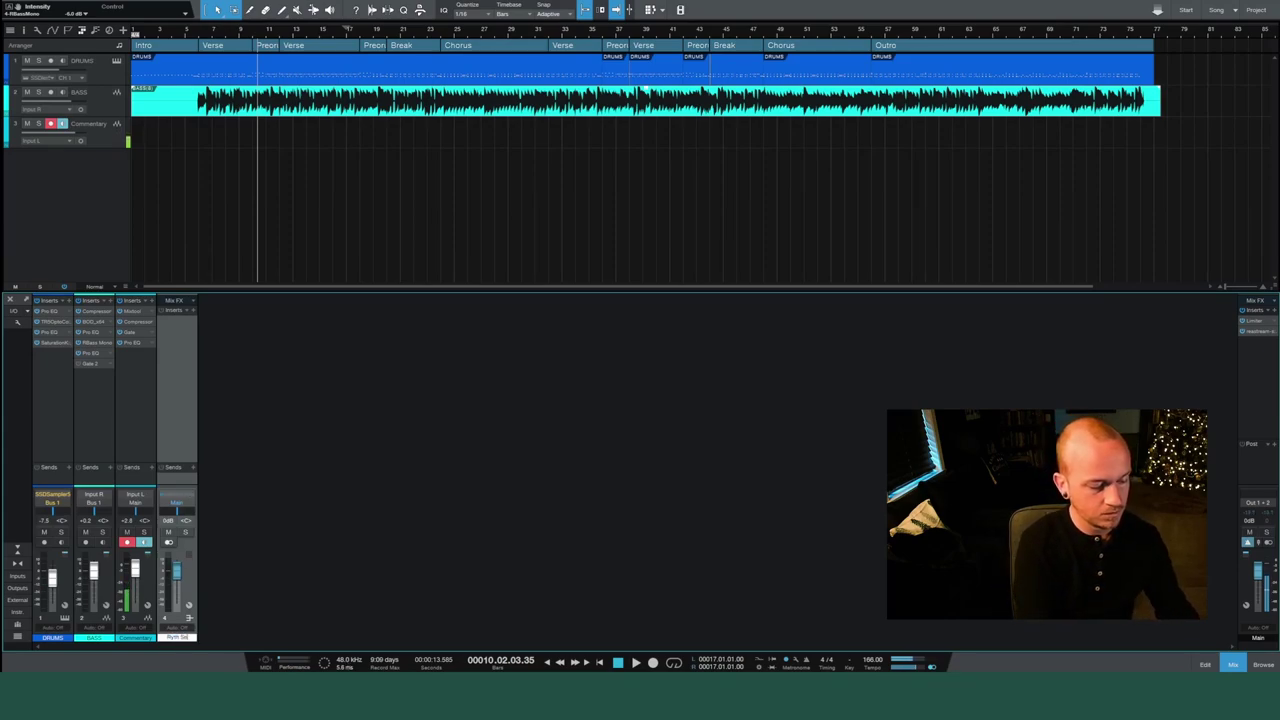
key("Return")
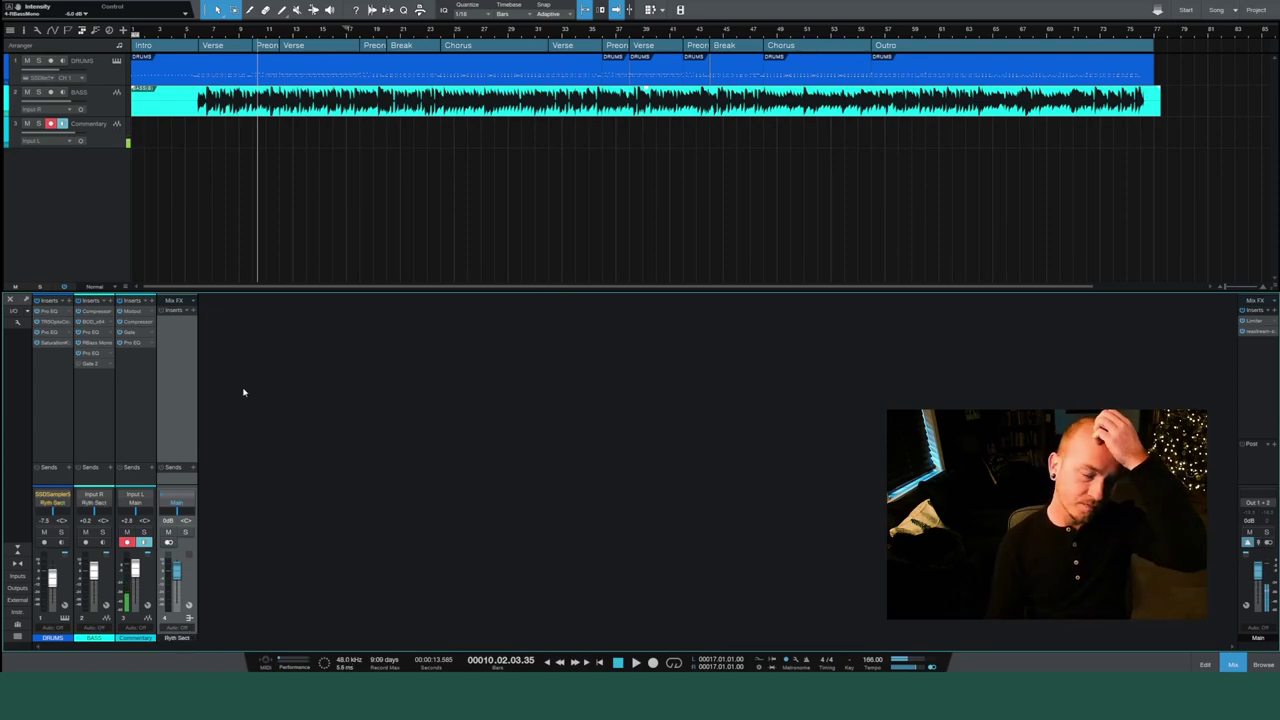
Load the Mixing > Ryth Sect Bus chain on the bus and open its LevelingTool.
left_click(187, 313)
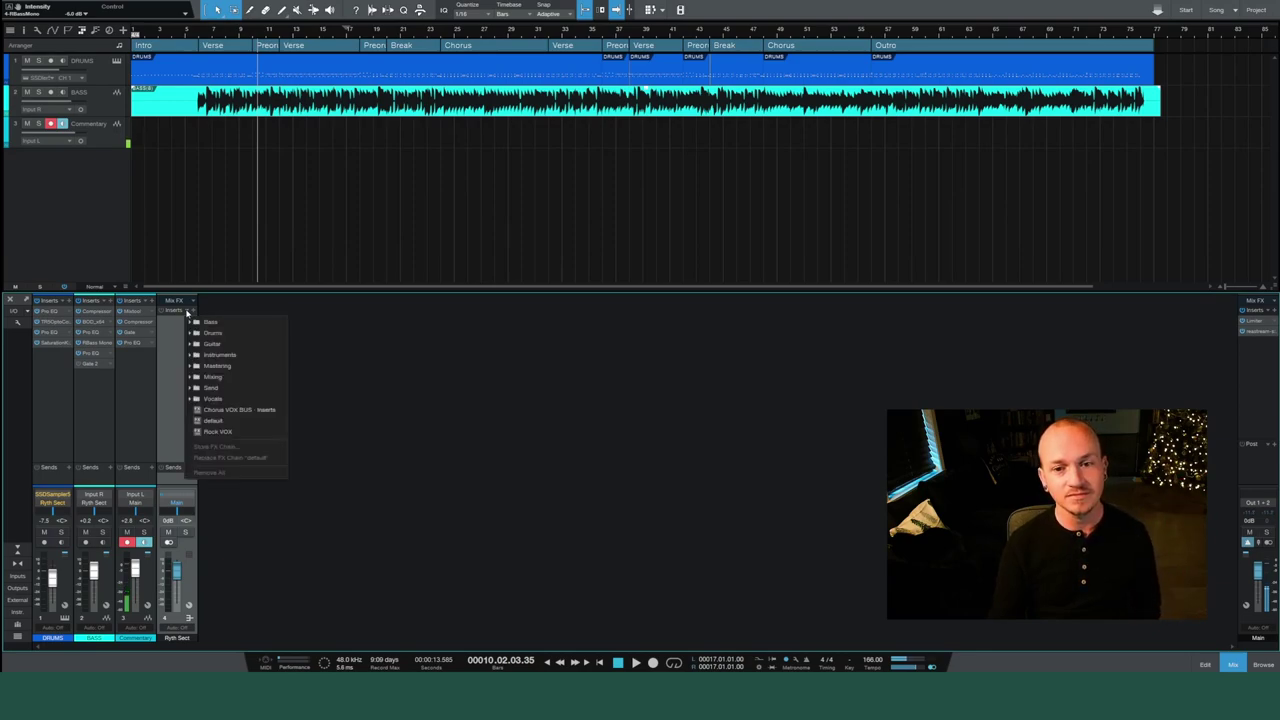
left_click(205, 376)
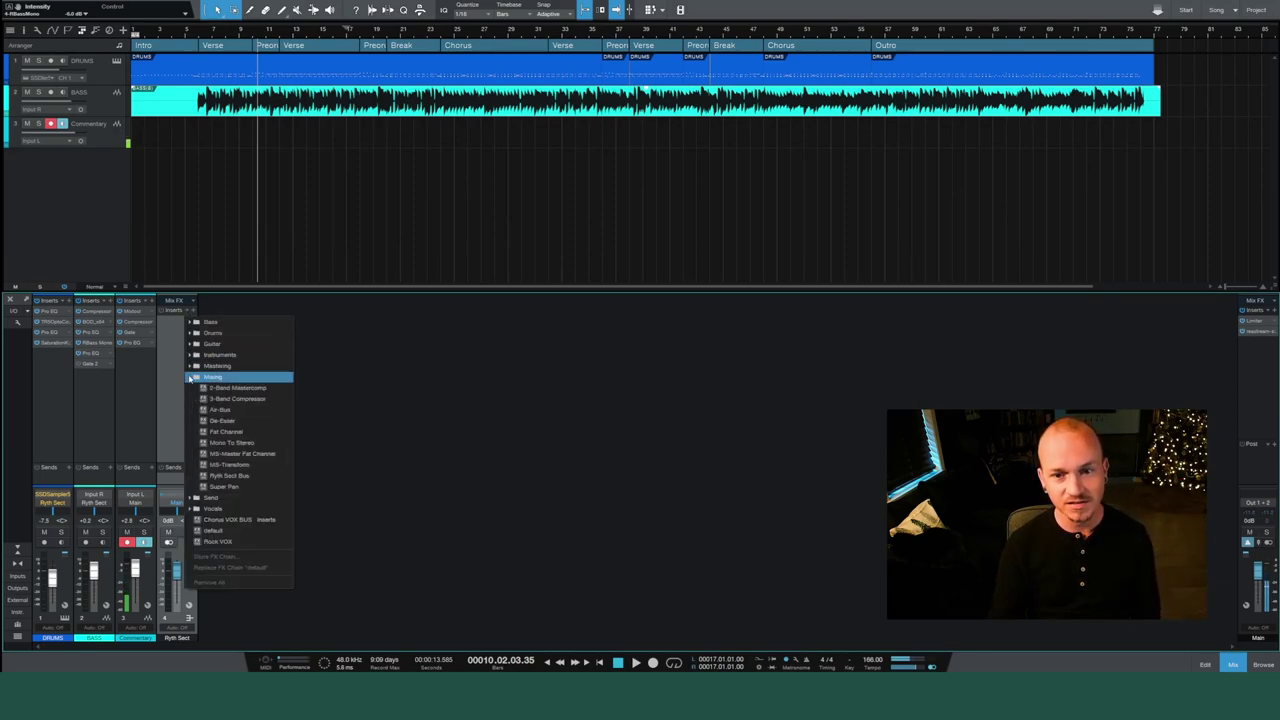
left_click(233, 476)
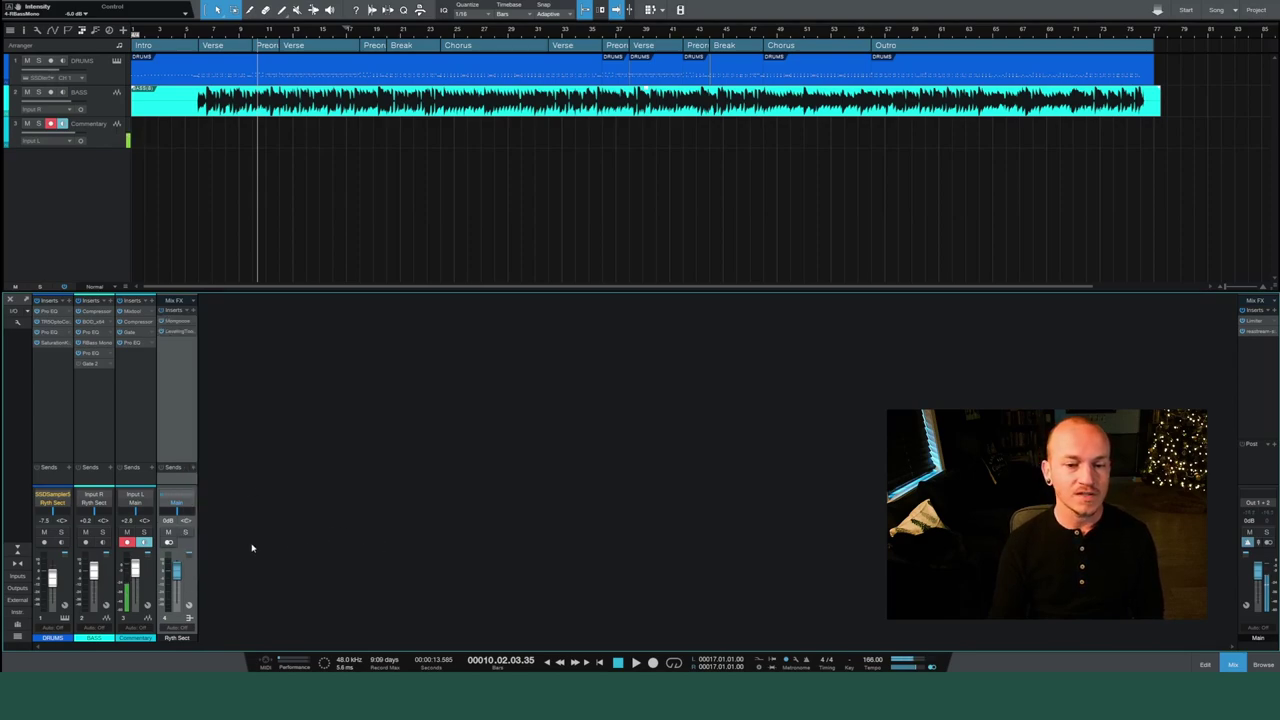
double_click(176, 332)
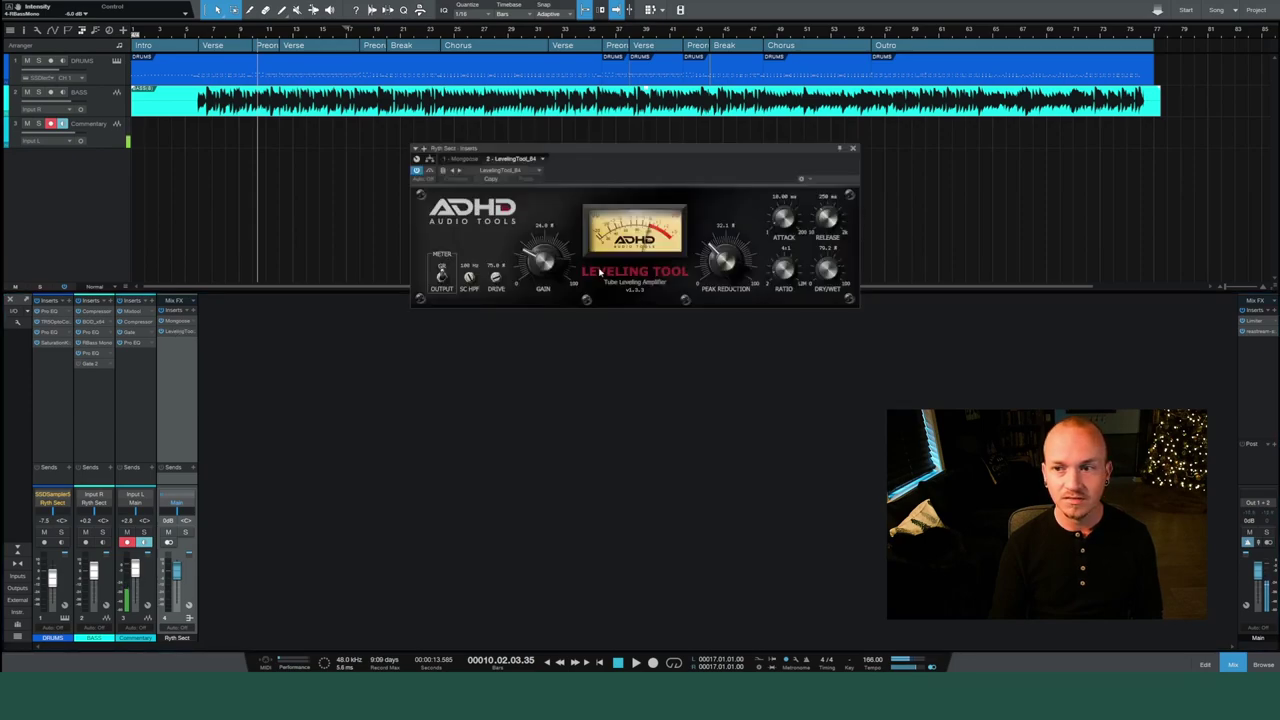
Close the Leveling Tool window, then inspect the Ryth Sect bus's Mongoose settings and close that window too.
left_click(853, 150)
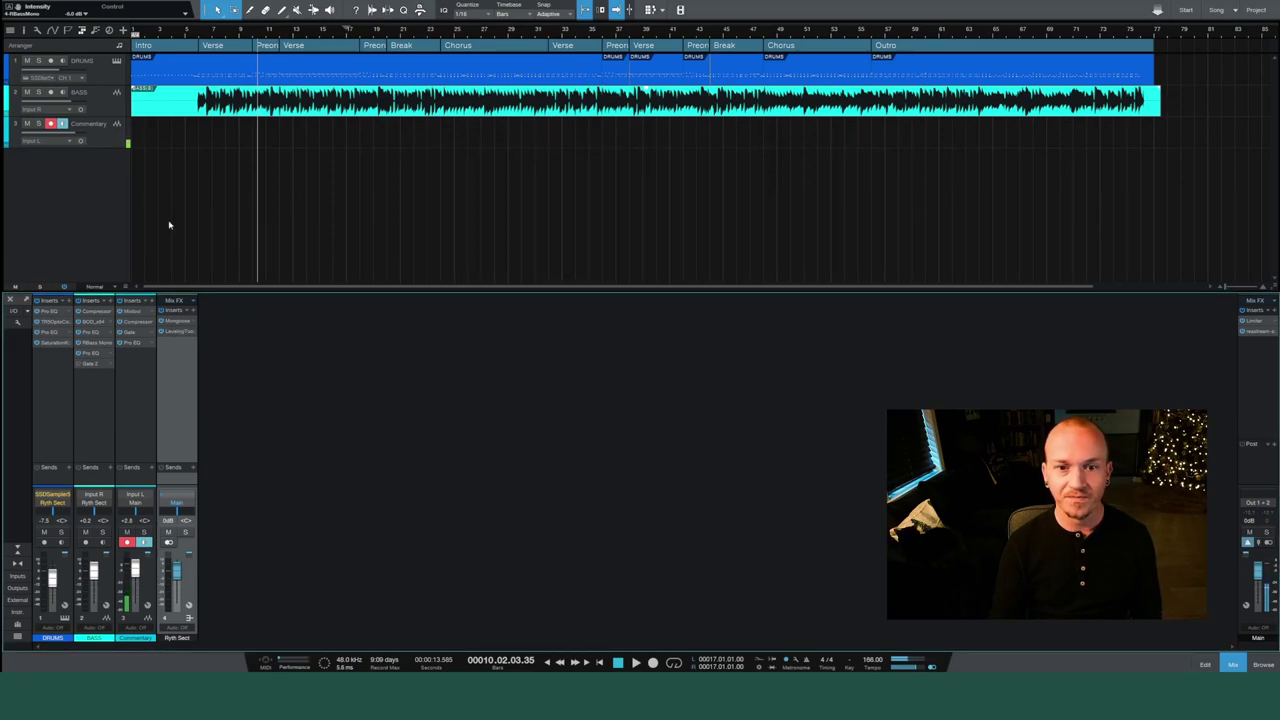
double_click(177, 321)
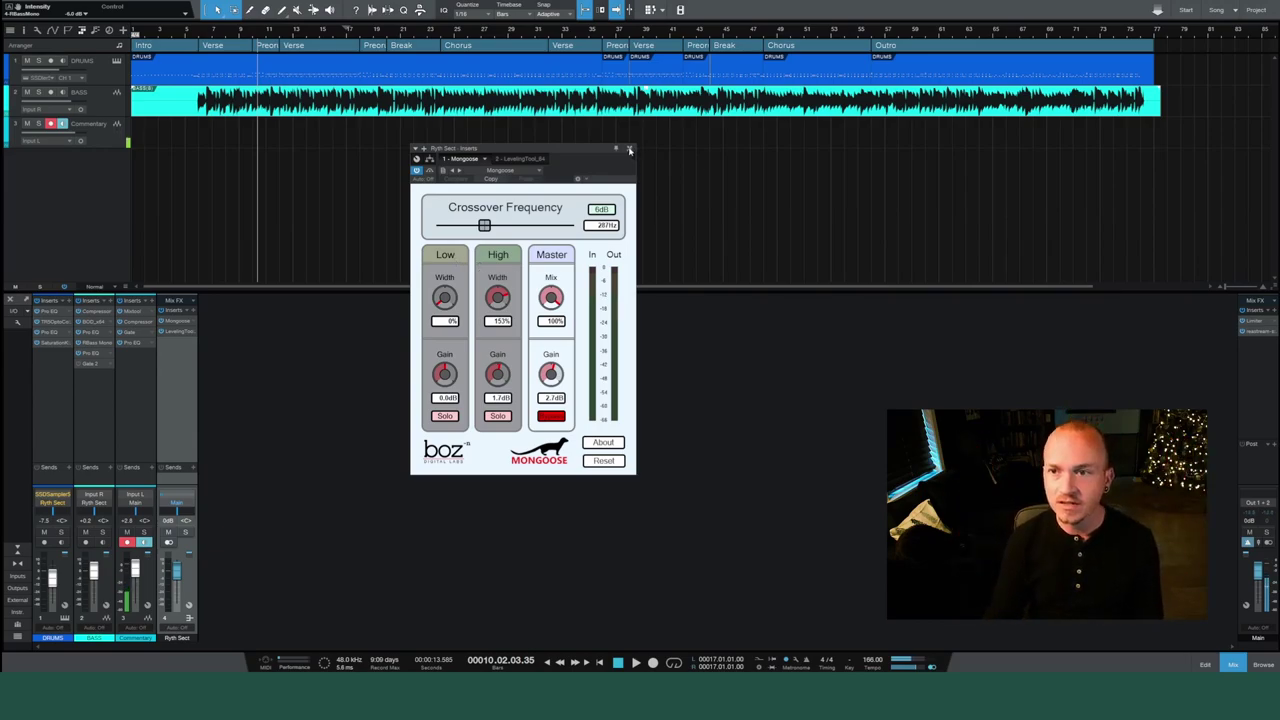
left_click(629, 150)
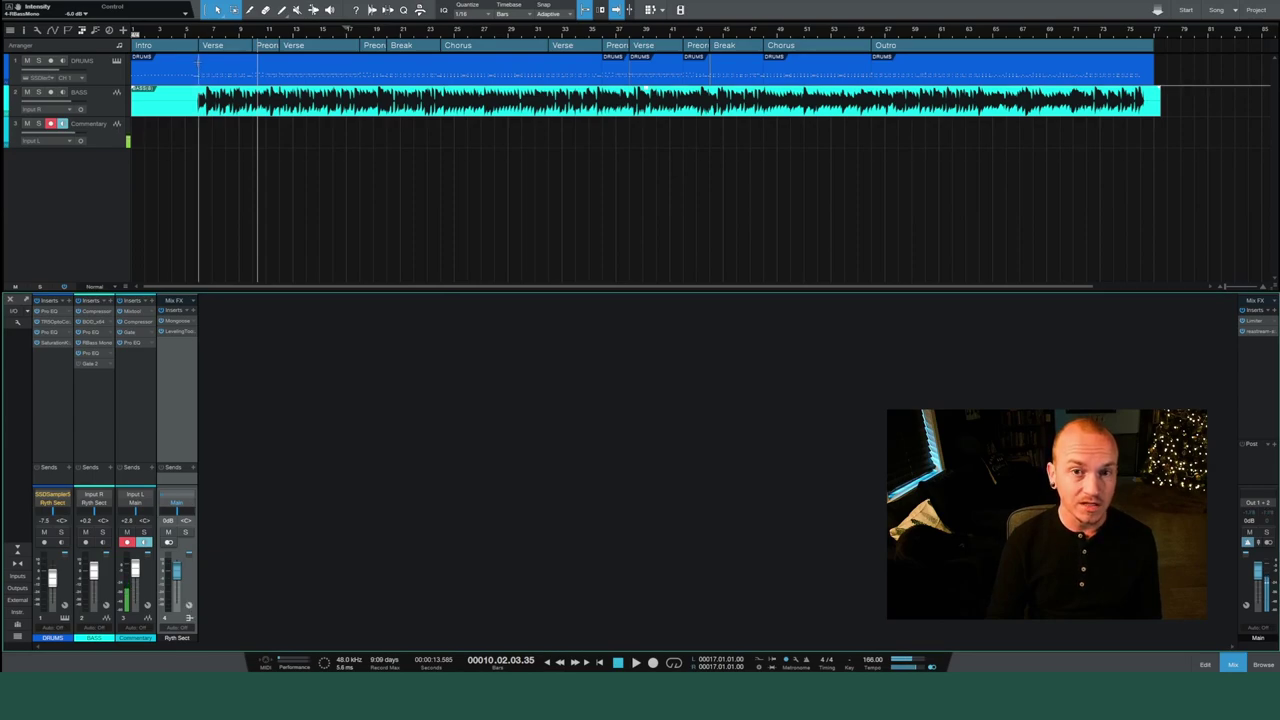
Start playback from bar 5 with the Commentary track disarmed from recording.
left_click(186, 32)
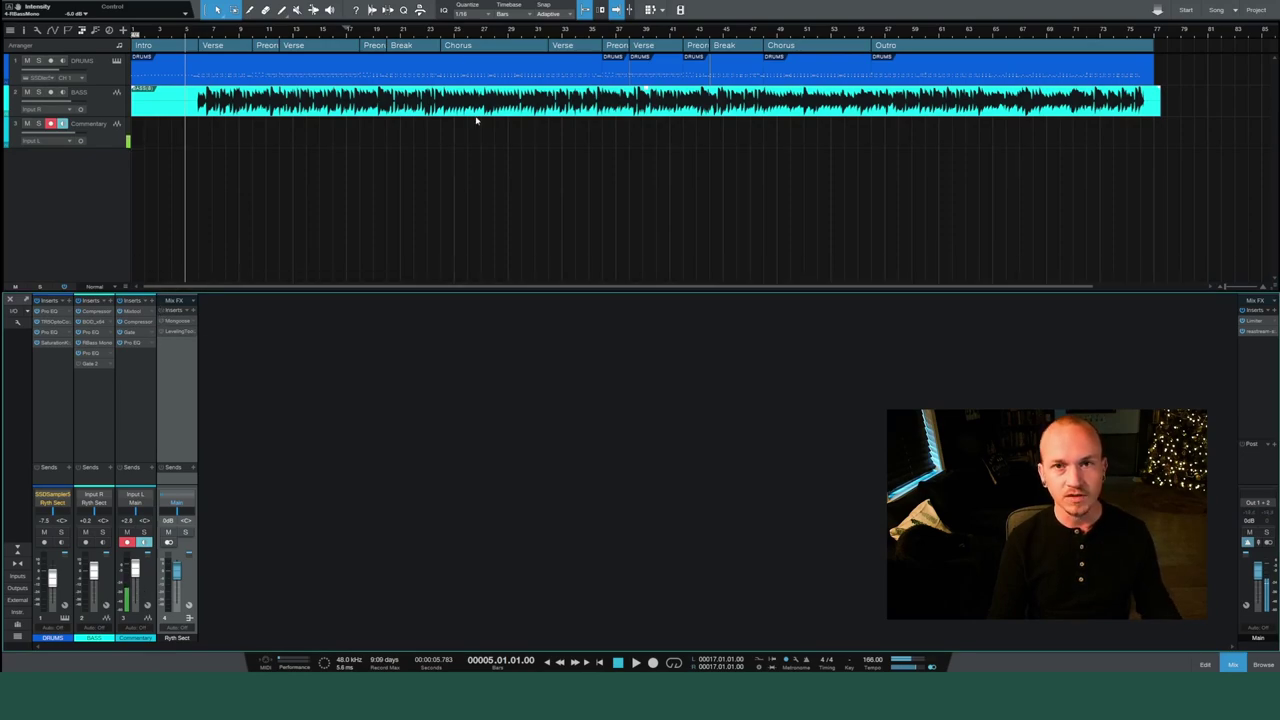
left_click(140, 557)
left_click(127, 542)
left_click(143, 542)
key("space")
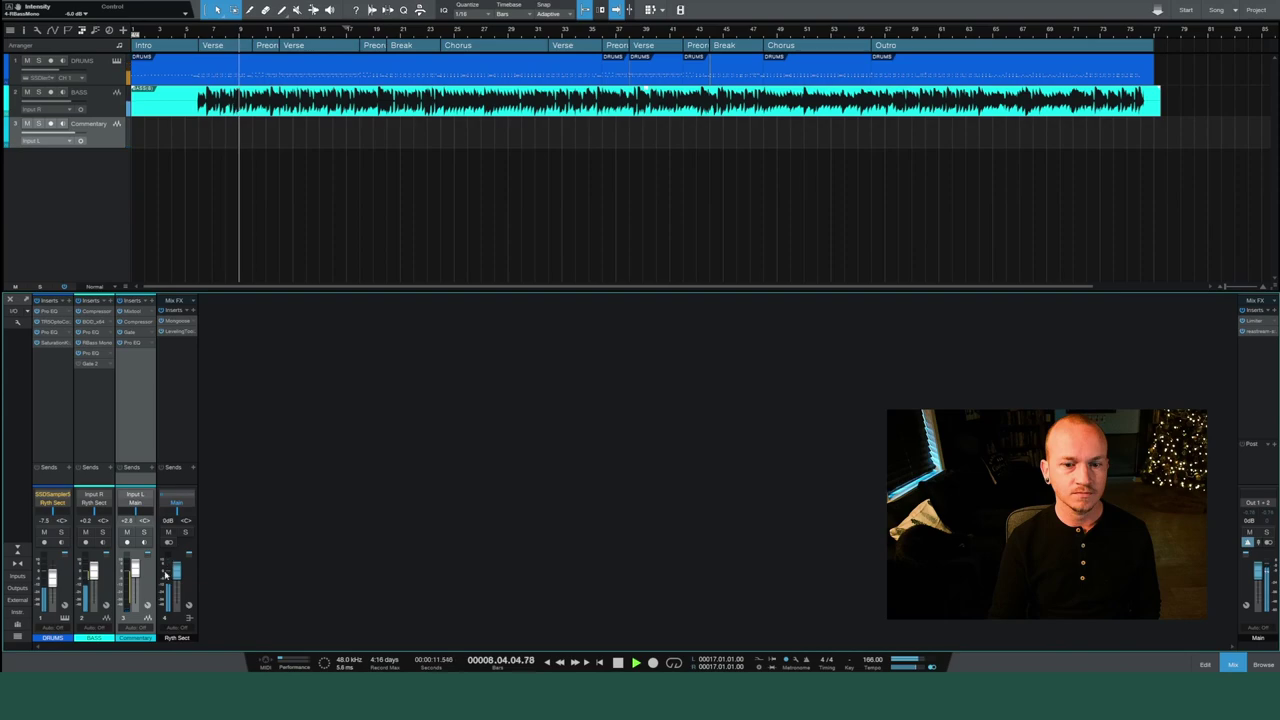
Lower the Ryth Sect bus fader to -2.3, re-arm Commentary, and reopen the bus's Leveling Tool.
left_click_drag(176, 568, 179, 571)
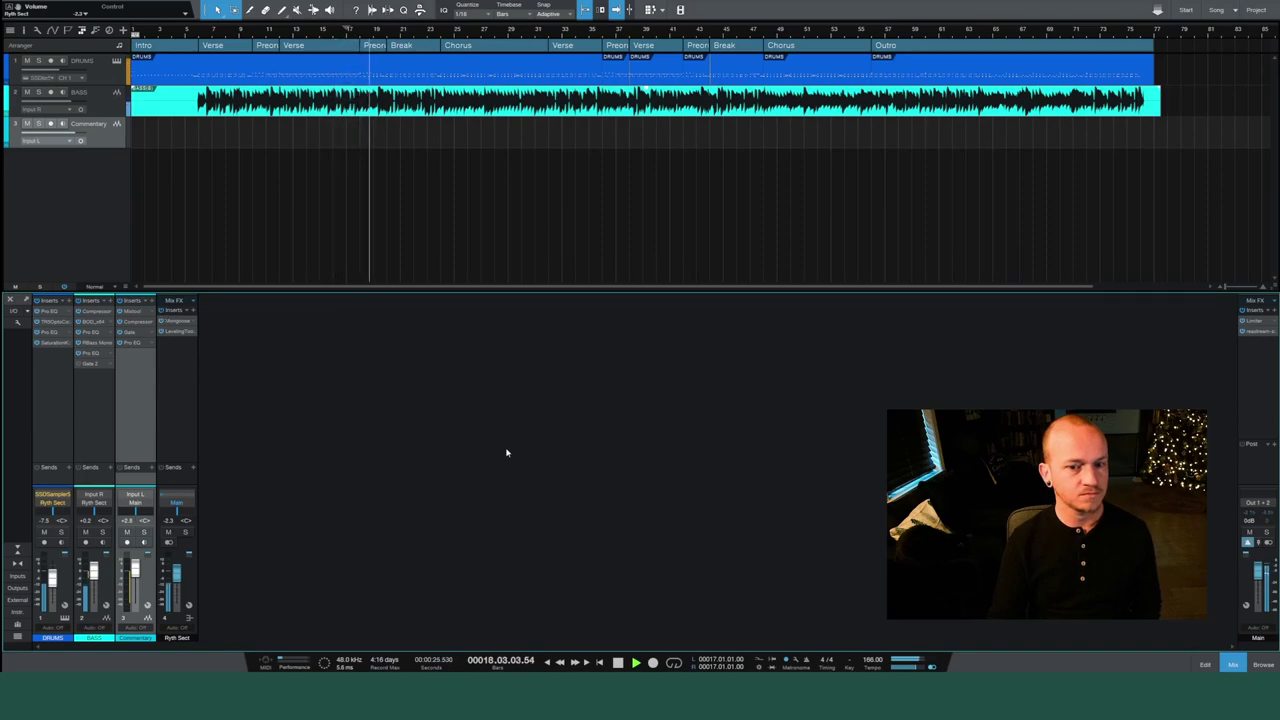
left_click(126, 542)
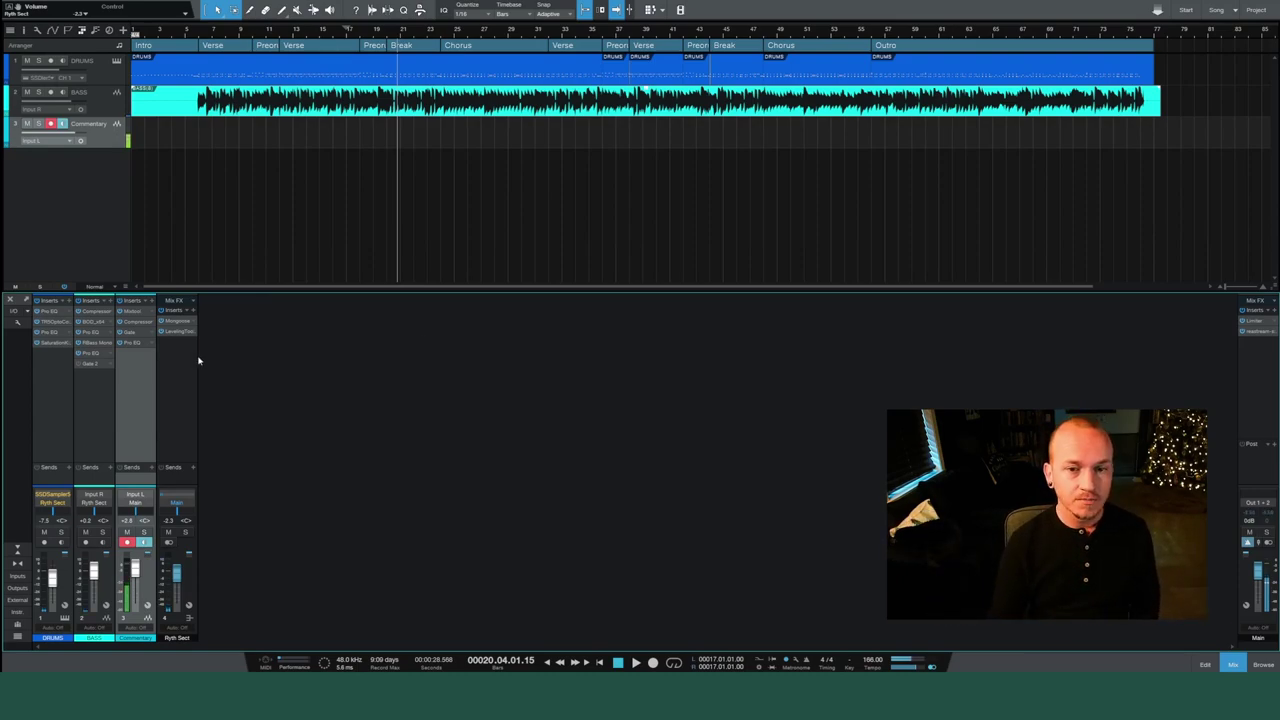
left_click(177, 331)
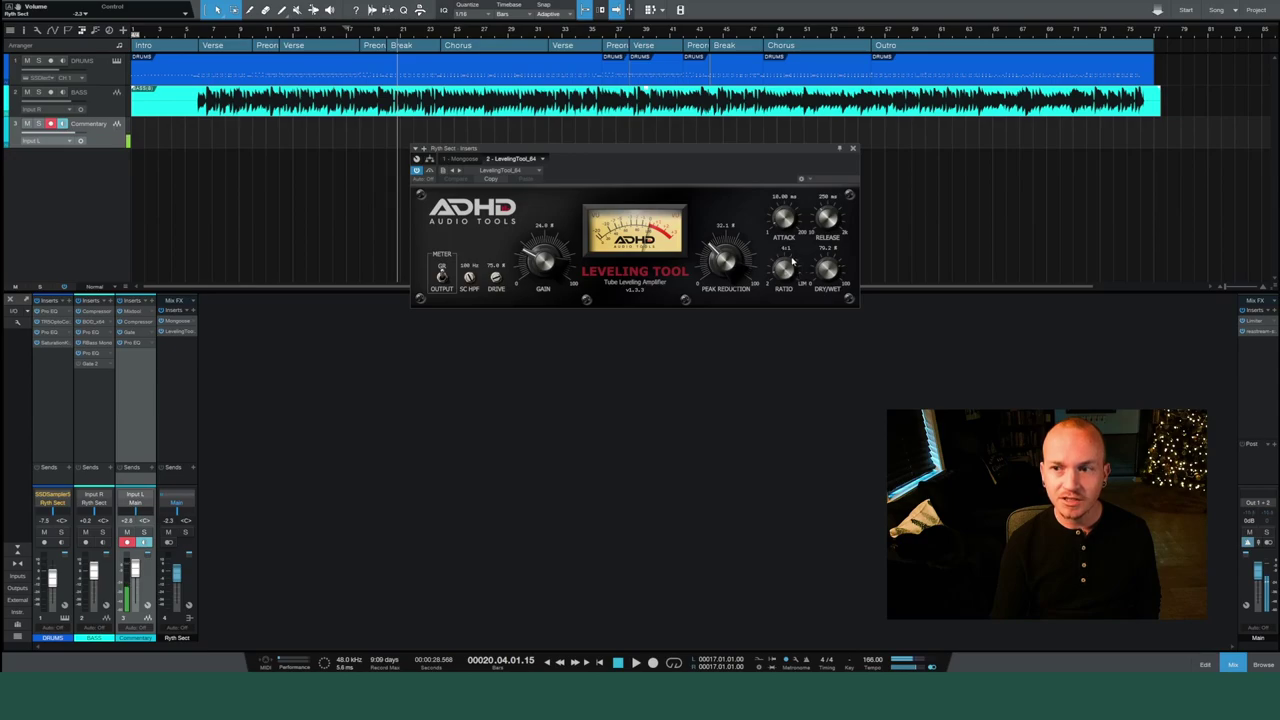
left_click(143, 542)
left_click(126, 542)
key("space")
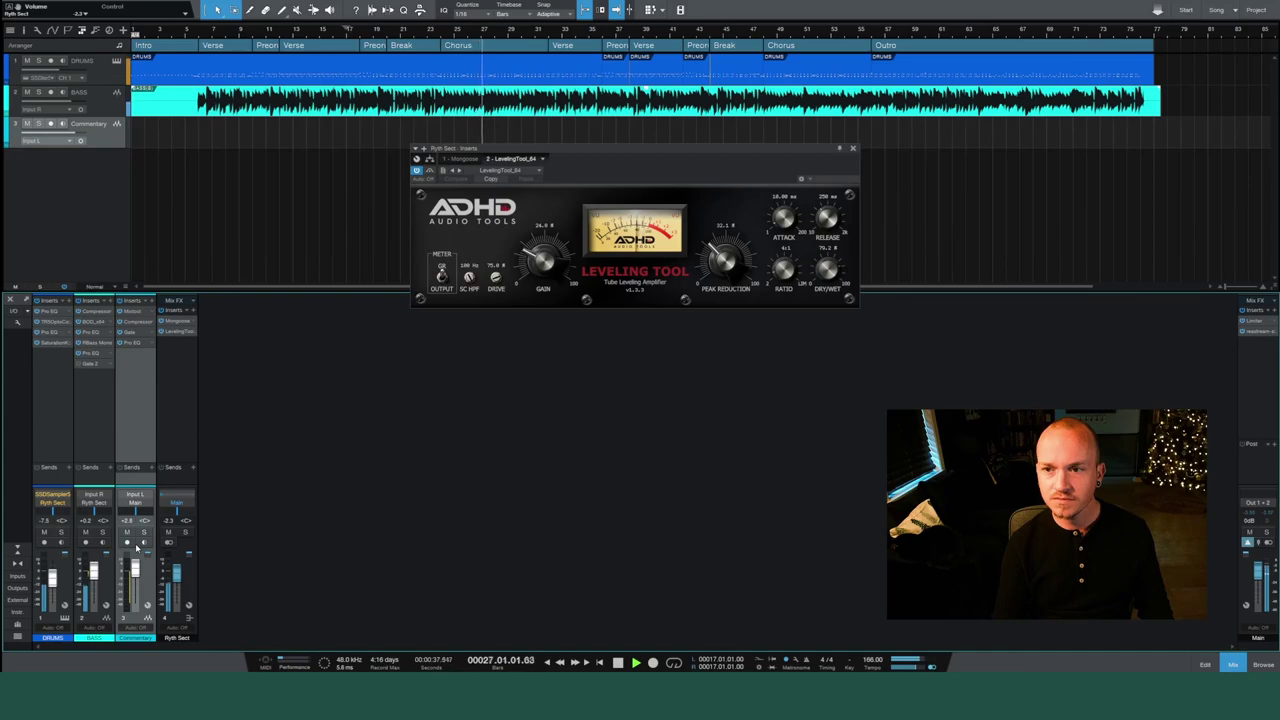
left_click(132, 546)
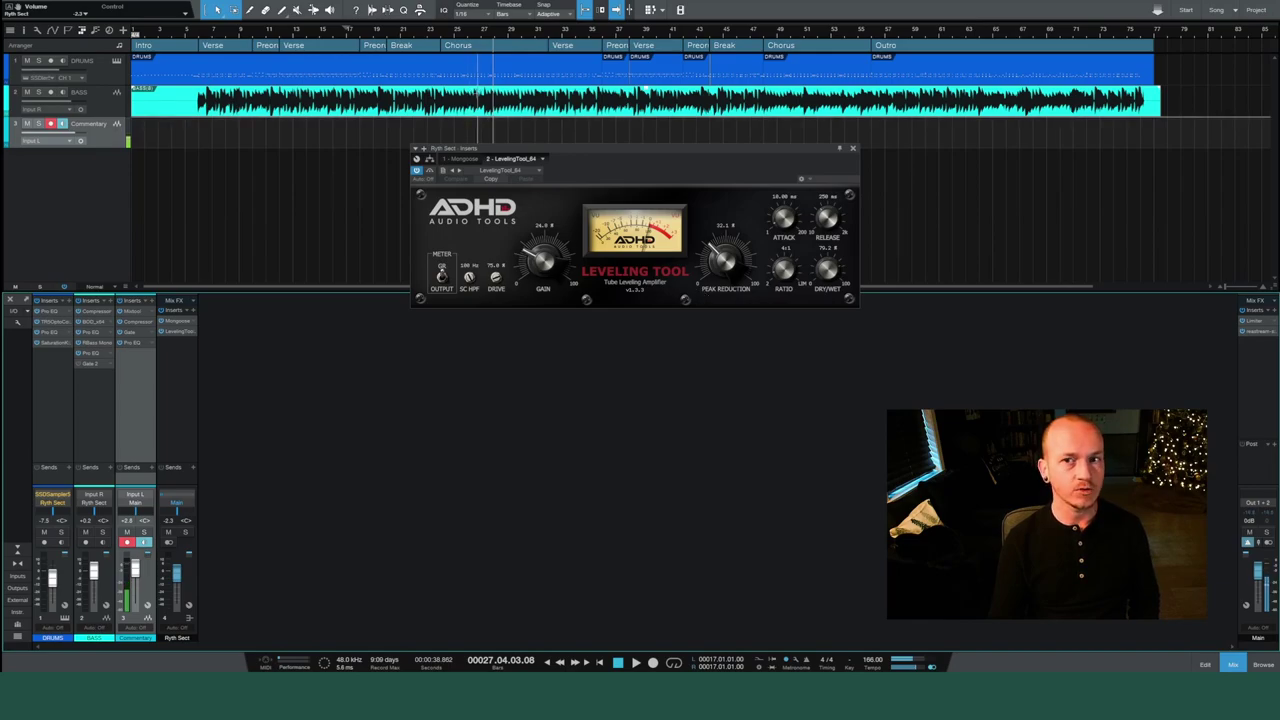
Close the Ryth Sect bus's Leveling Tool window so the full mixer is visible.
left_click(853, 151)
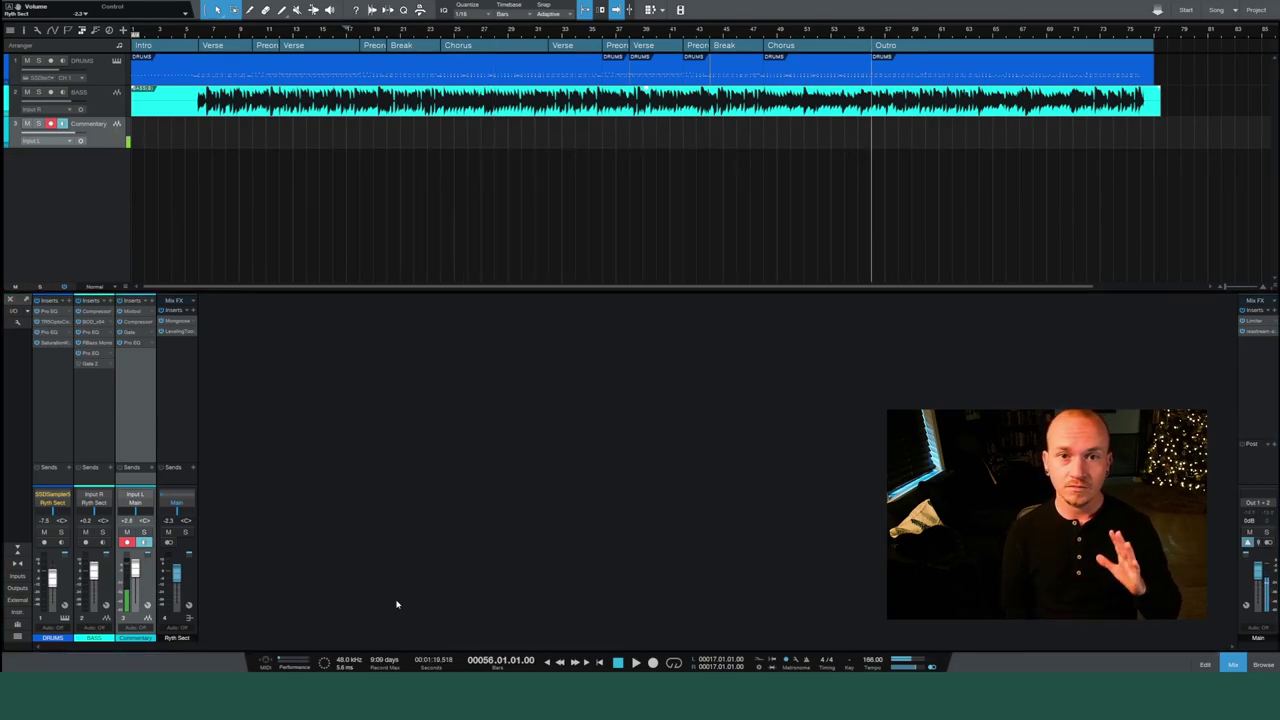